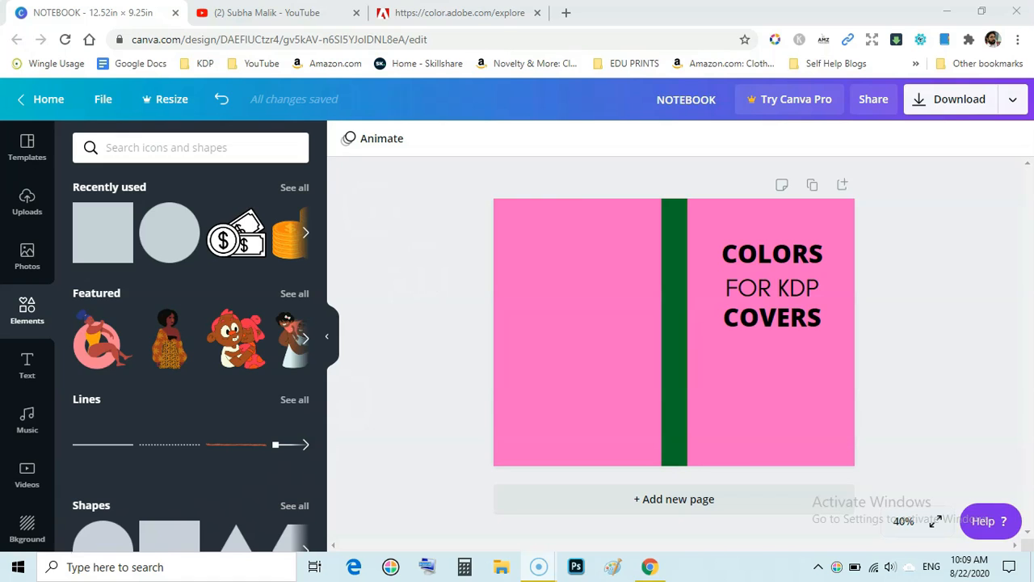
left_click(267, 12)
left_click_drag(1031, 109, 1027, 77)
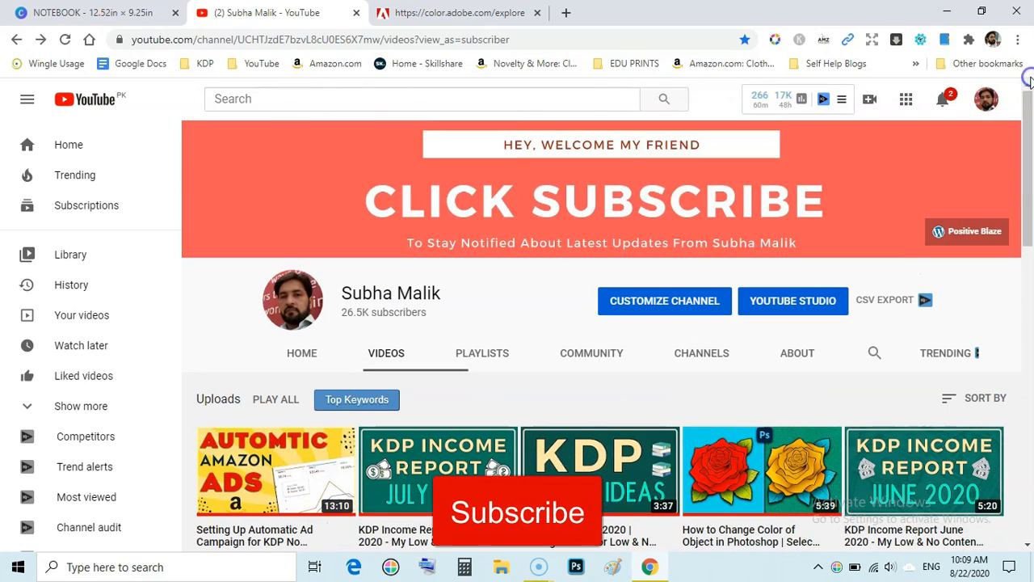
Switch to Adobe Color, browse the Explore themes and open the purple, green, yellow and orange Frooti Redesign theme.
left_click(452, 13)
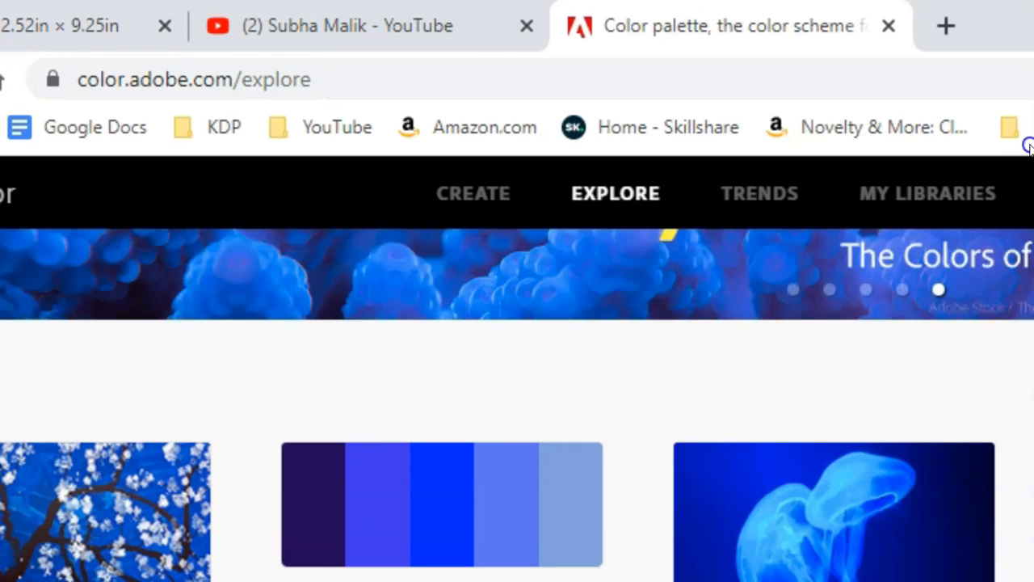
left_click_drag(1030, 146, 1030, 156)
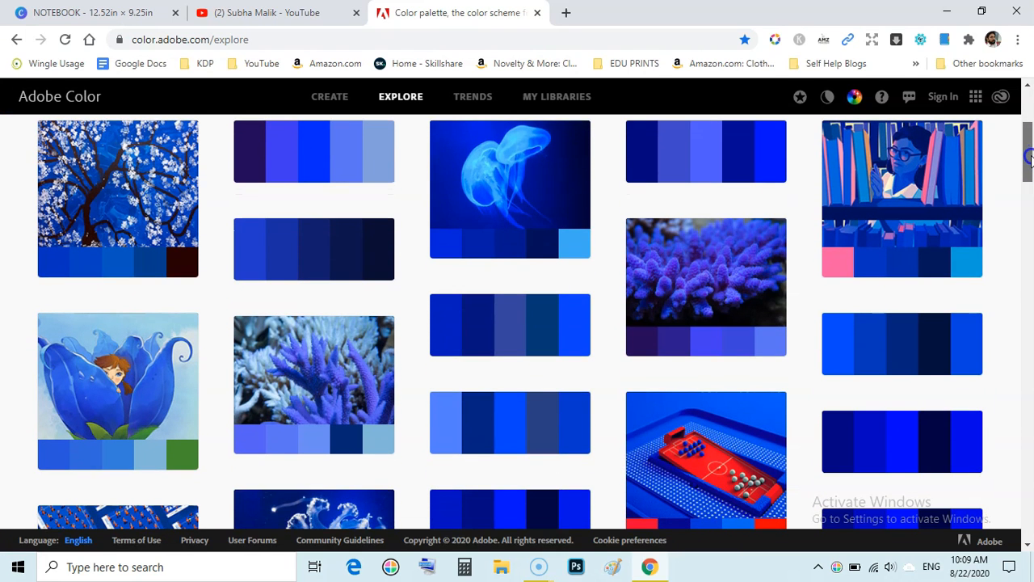
left_click_drag(1030, 157, 1030, 161)
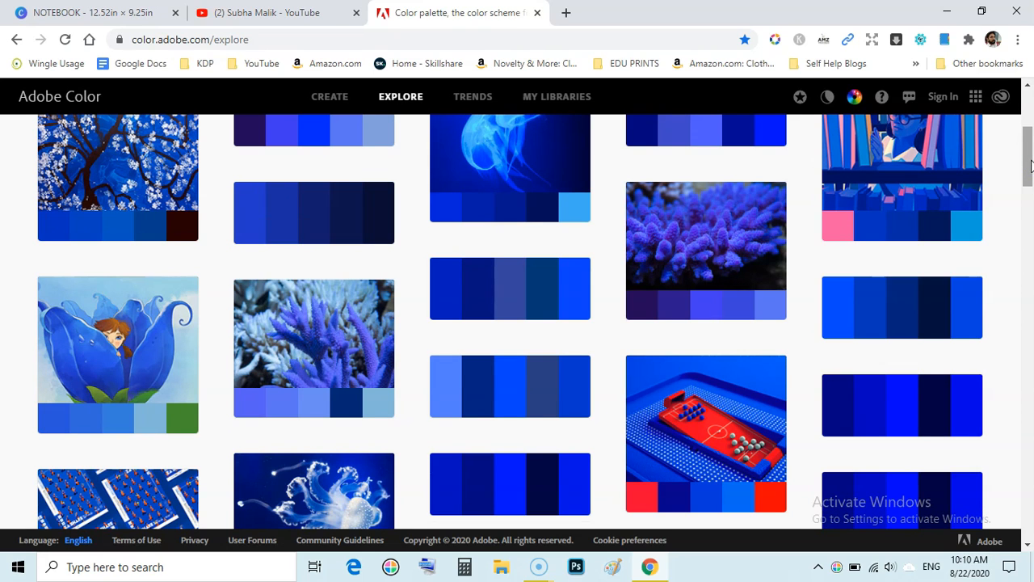
left_click_drag(1030, 163, 1027, 221)
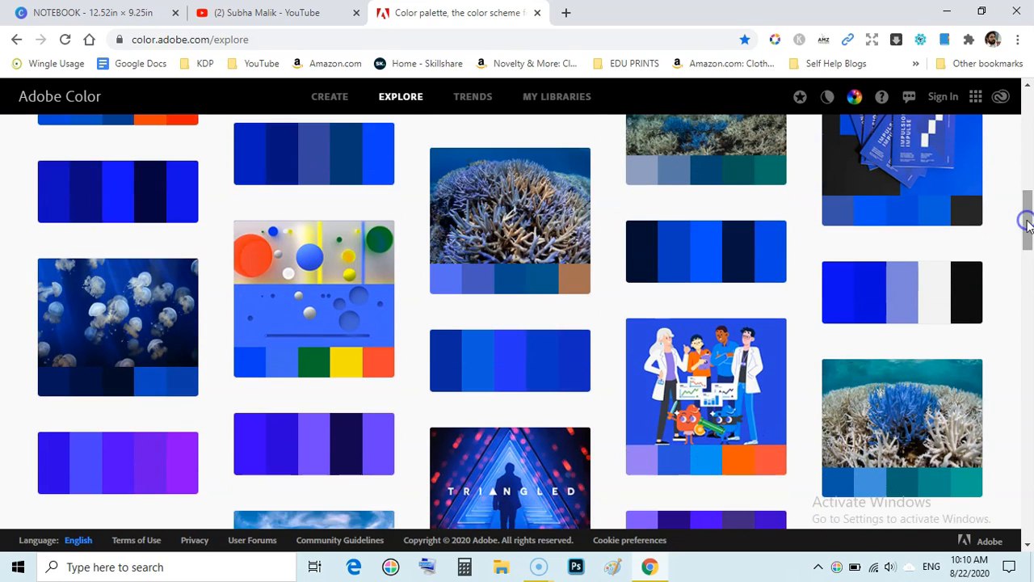
mouse_move(273, 247)
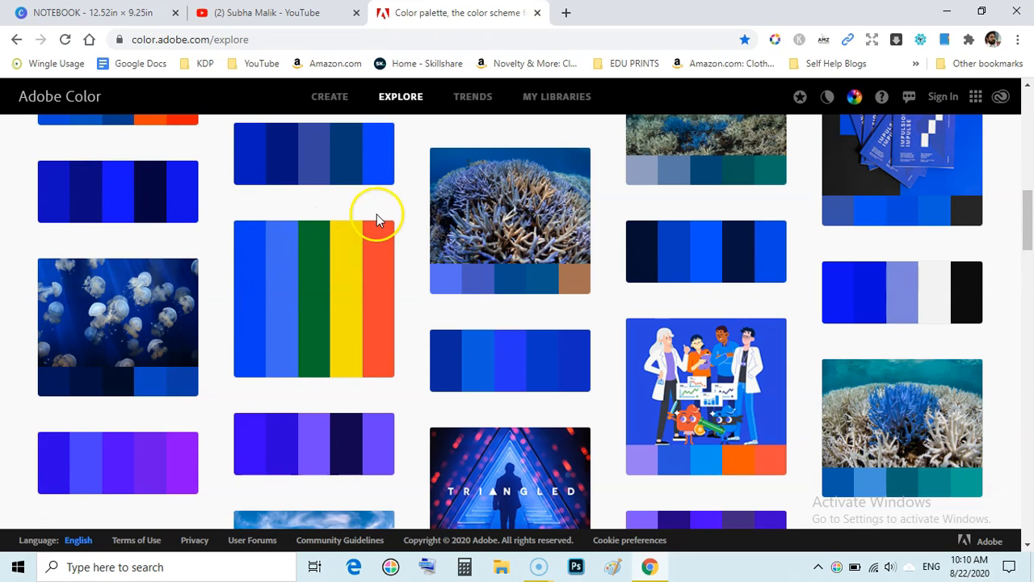
mouse_move(318, 226)
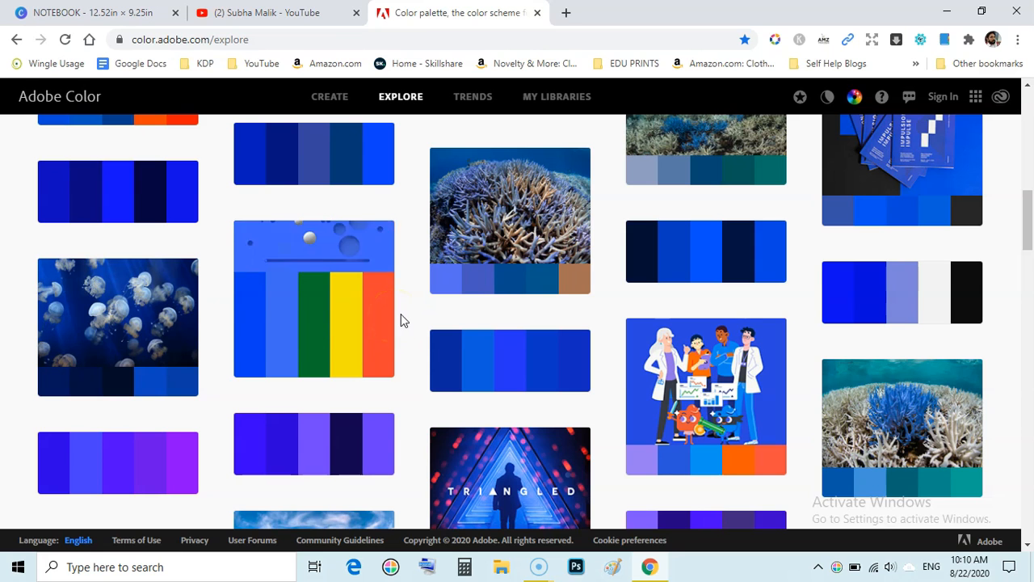
left_click_drag(1026, 222, 1030, 347)
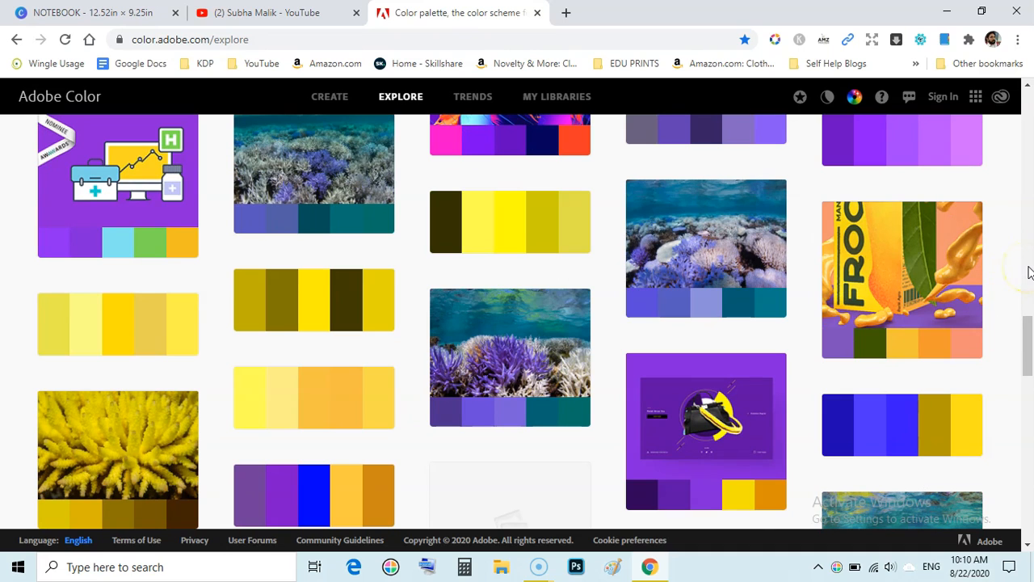
mouse_move(865, 273)
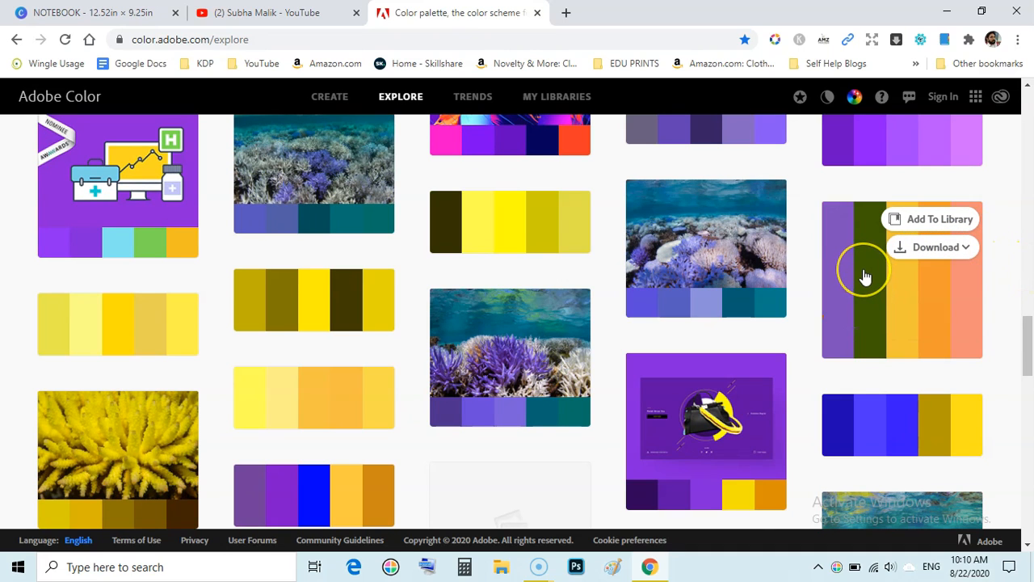
left_click(866, 276)
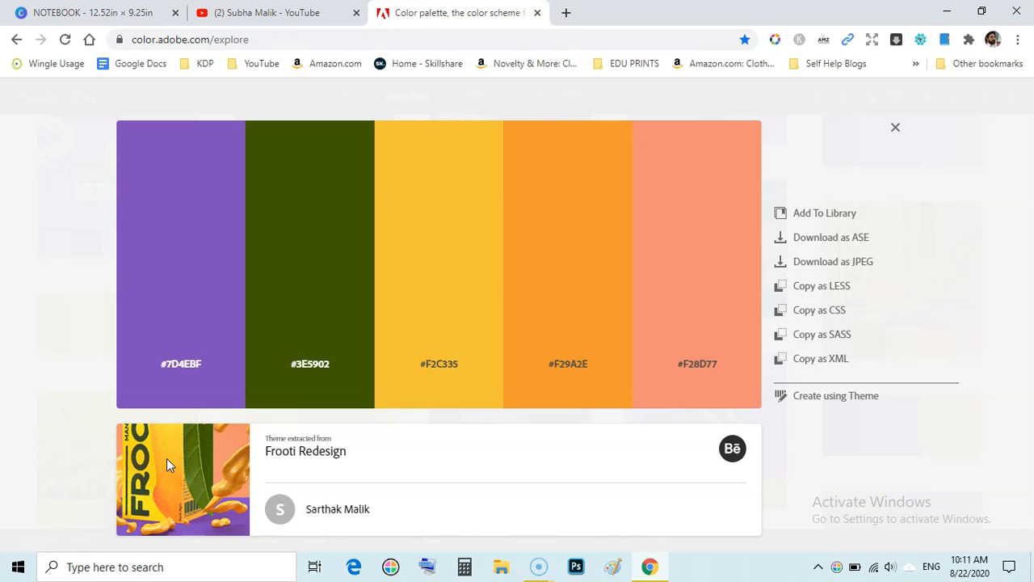
Copy the purple #7D4EBF hex code from the theme and switch to the NOTEBOOK cover design in Canva.
left_click(307, 328)
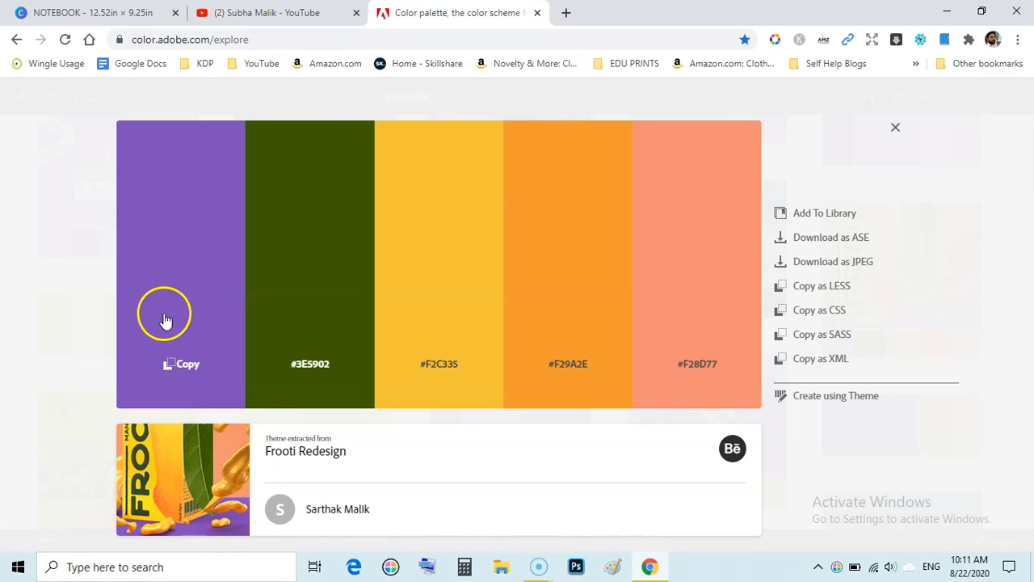
left_click(186, 365)
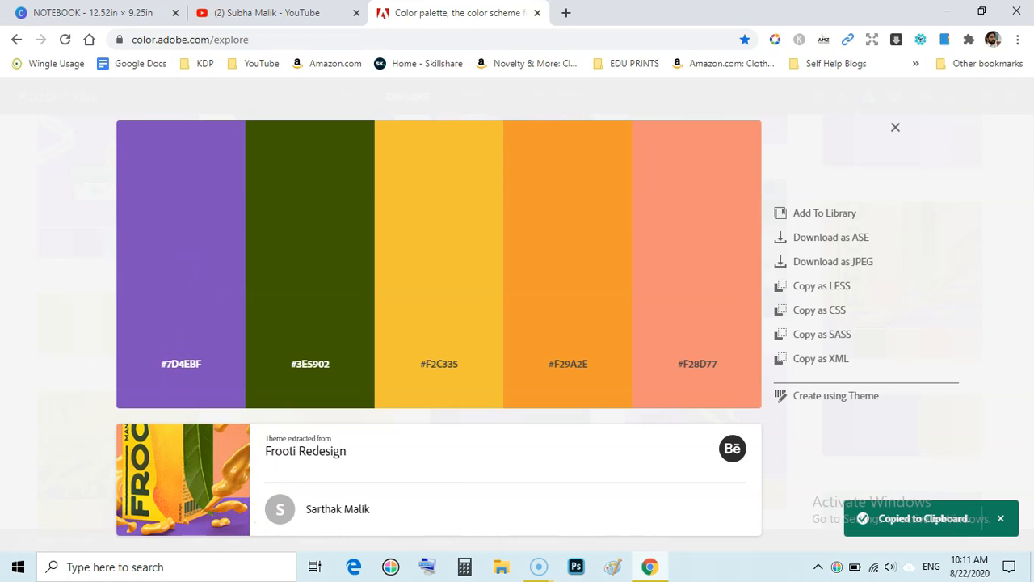
key("ctrl+1")
left_click_drag(96, 12, 278, 13)
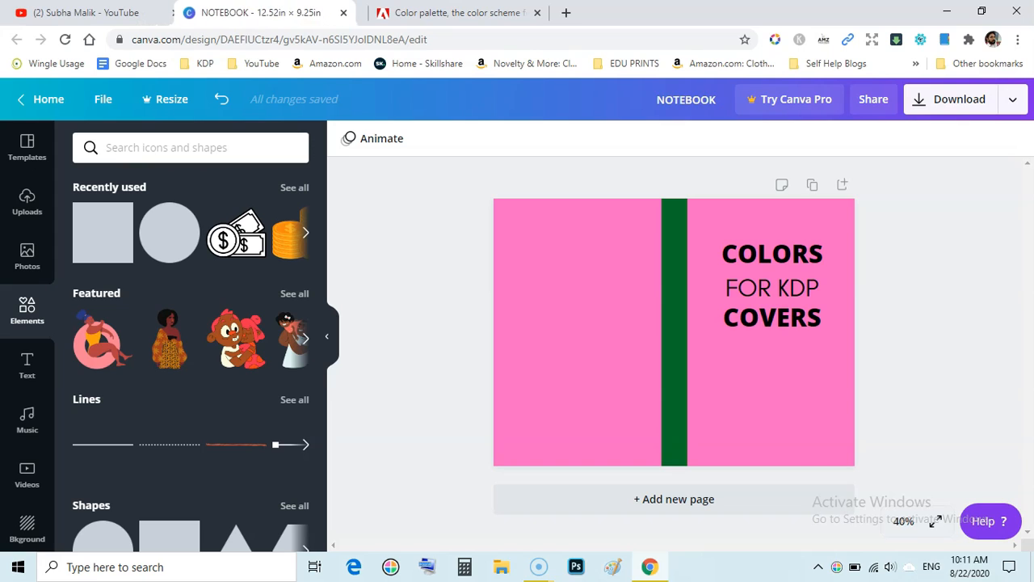
Set the cover's background color to the copied purple, #7D4EBF.
left_click(619, 365)
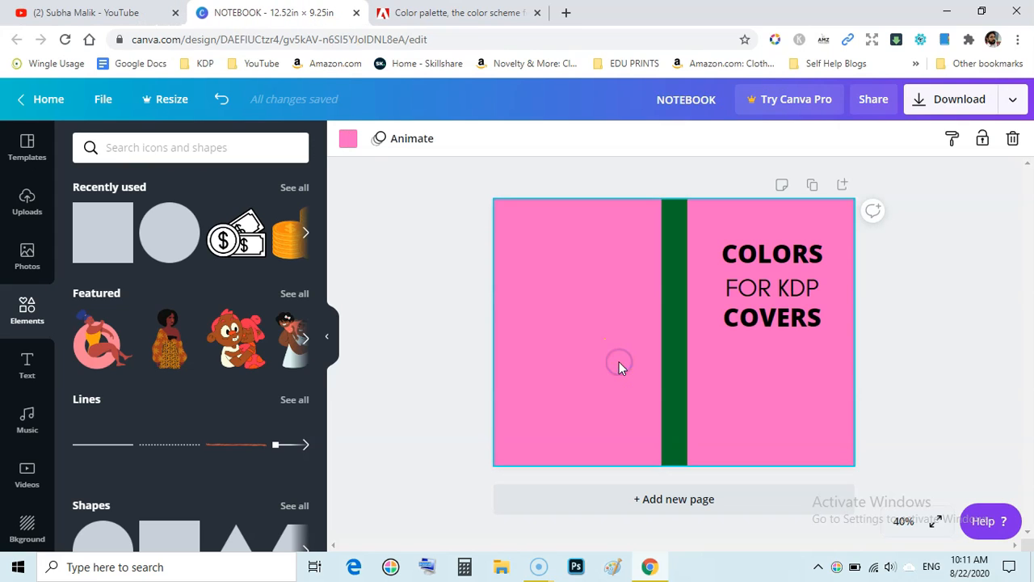
left_click(348, 139)
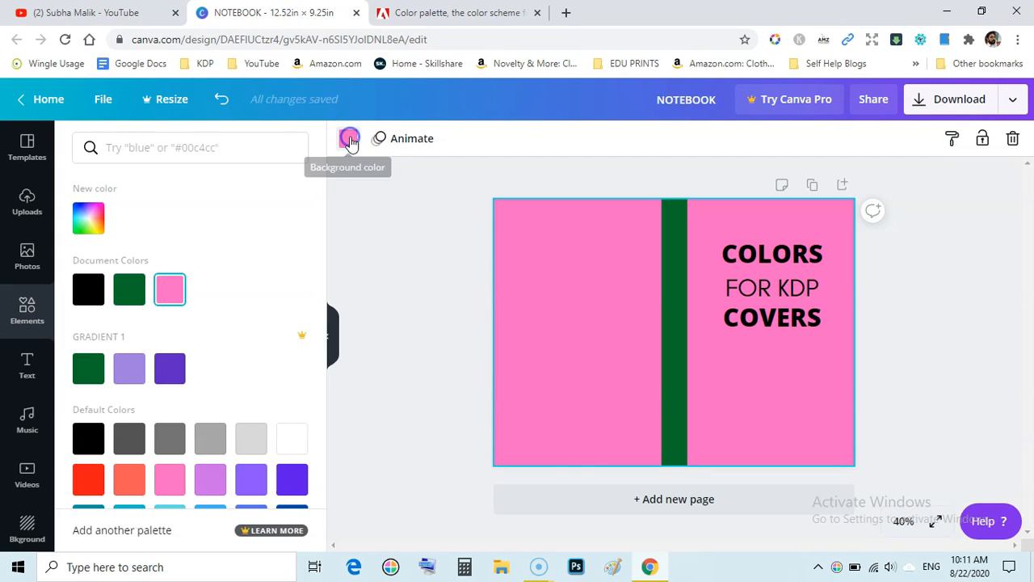
left_click(254, 139)
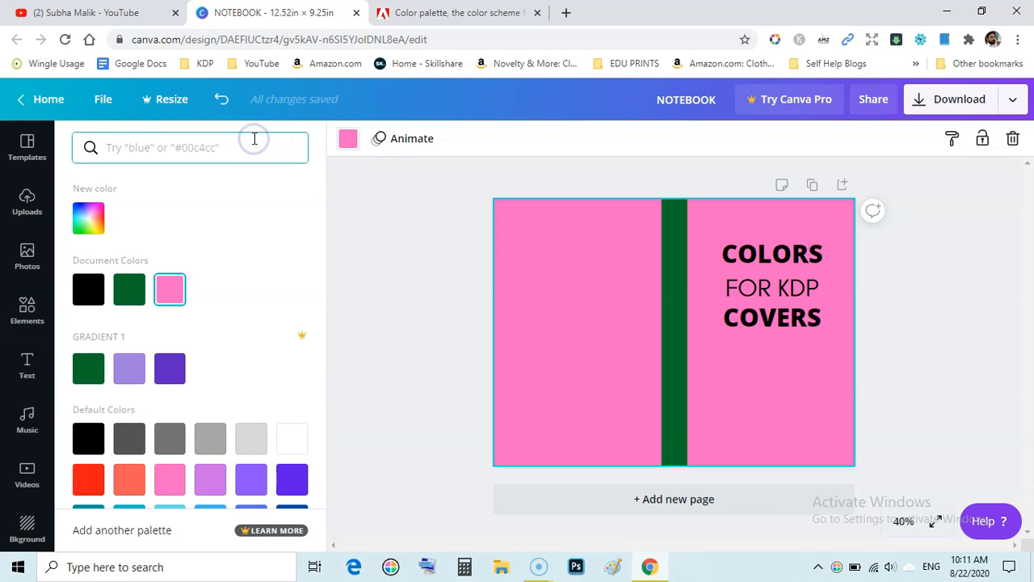
key("ctrl+v")
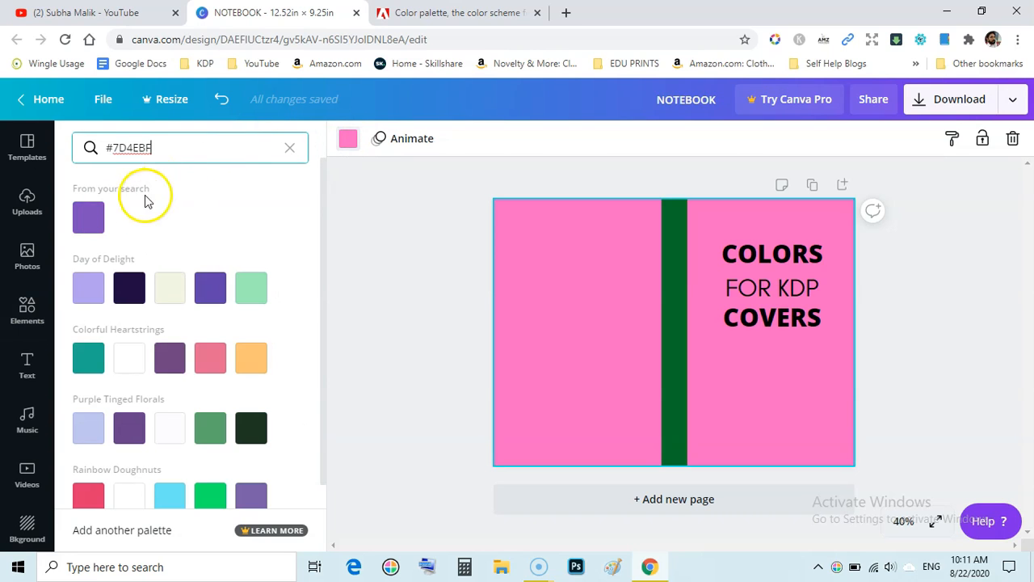
left_click(93, 215)
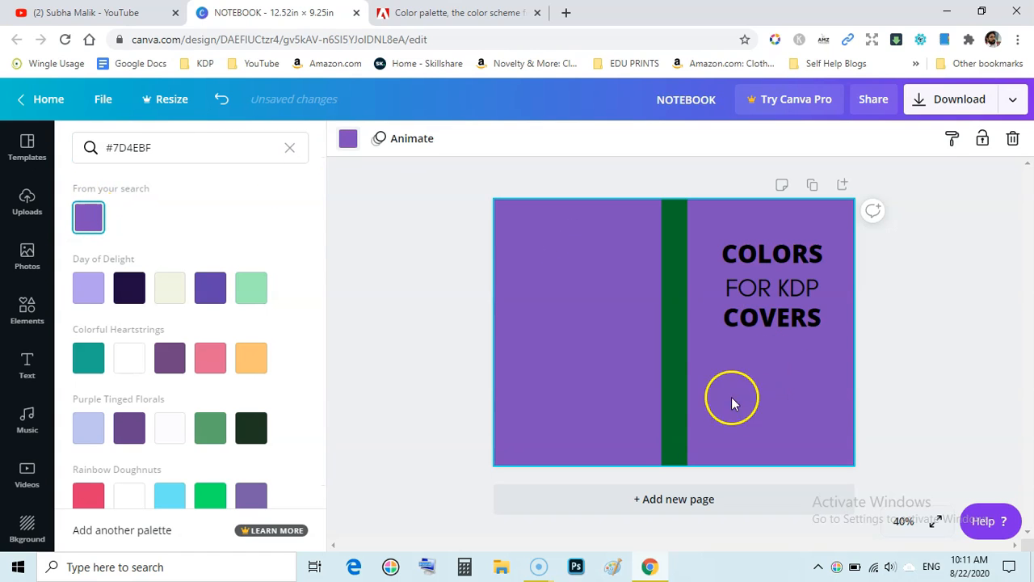
Switch to Adobe Color and copy the yellow #F2C335 hex code from the Frooti Redesign theme.
left_click(453, 12)
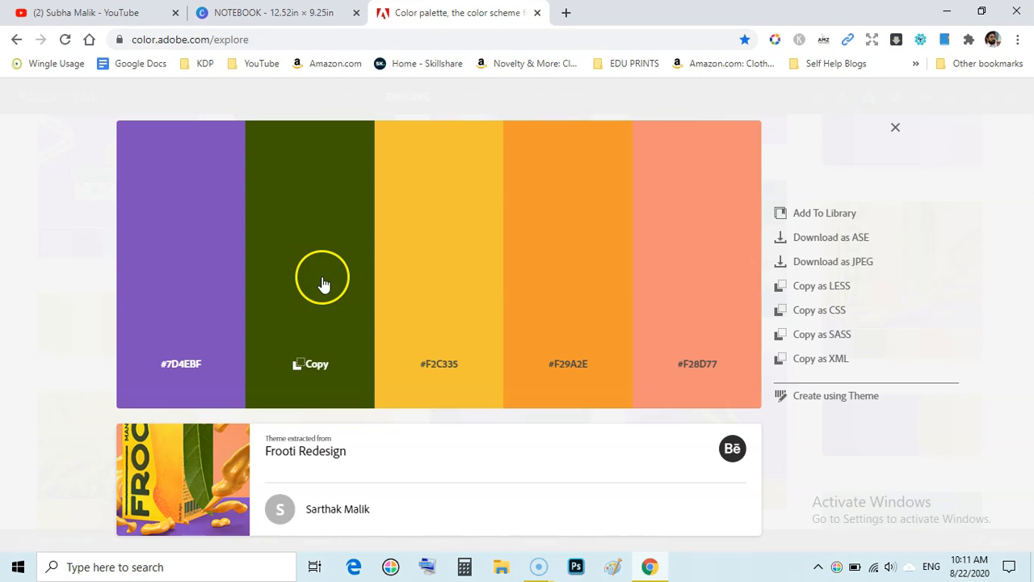
mouse_move(202, 357)
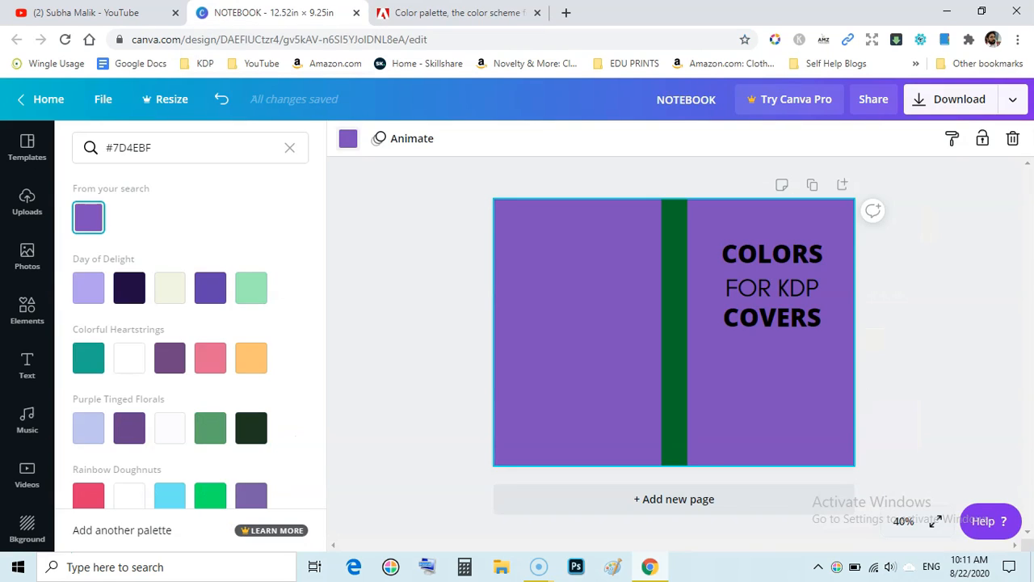
key("ctrl+Tab")
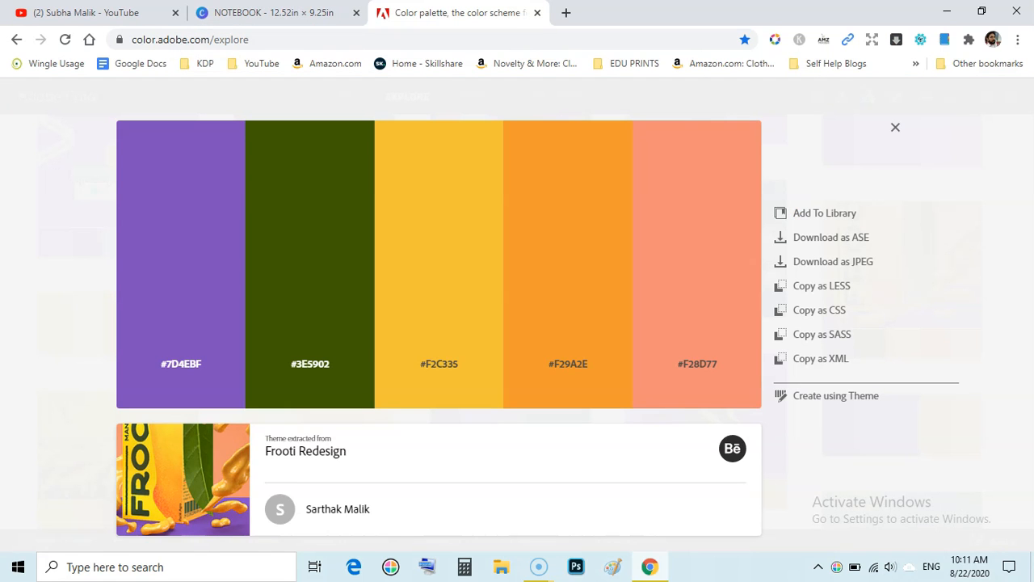
mouse_move(435, 281)
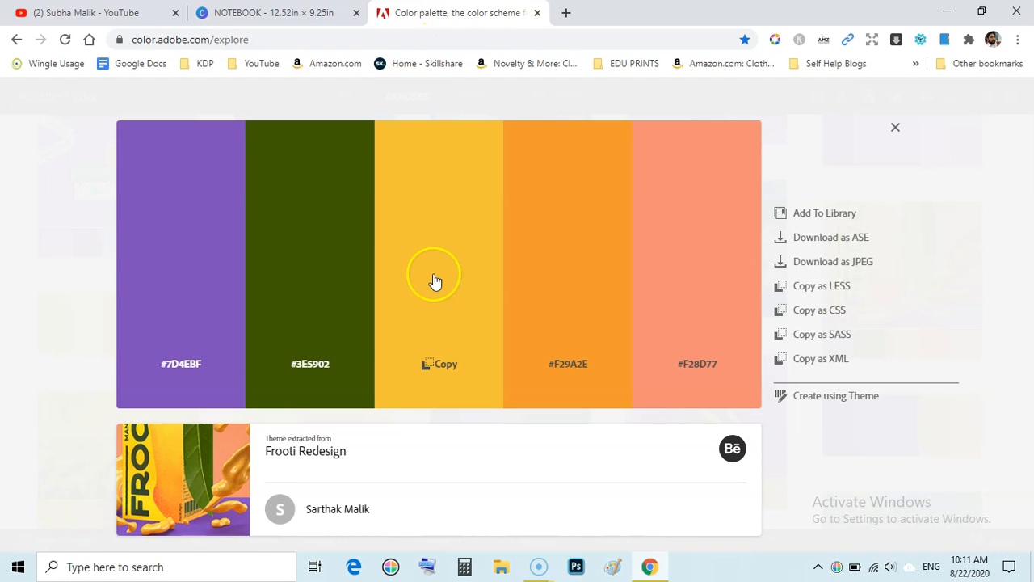
left_click(450, 370)
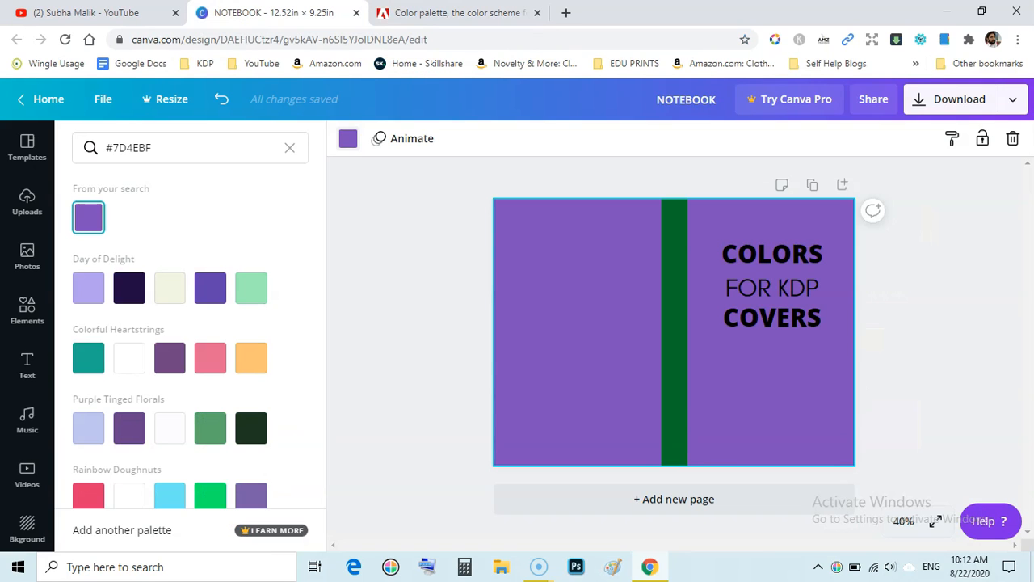
Recolor the COLORS title line on the Canva cover with the copied yellow, #F2C335.
left_click(784, 249)
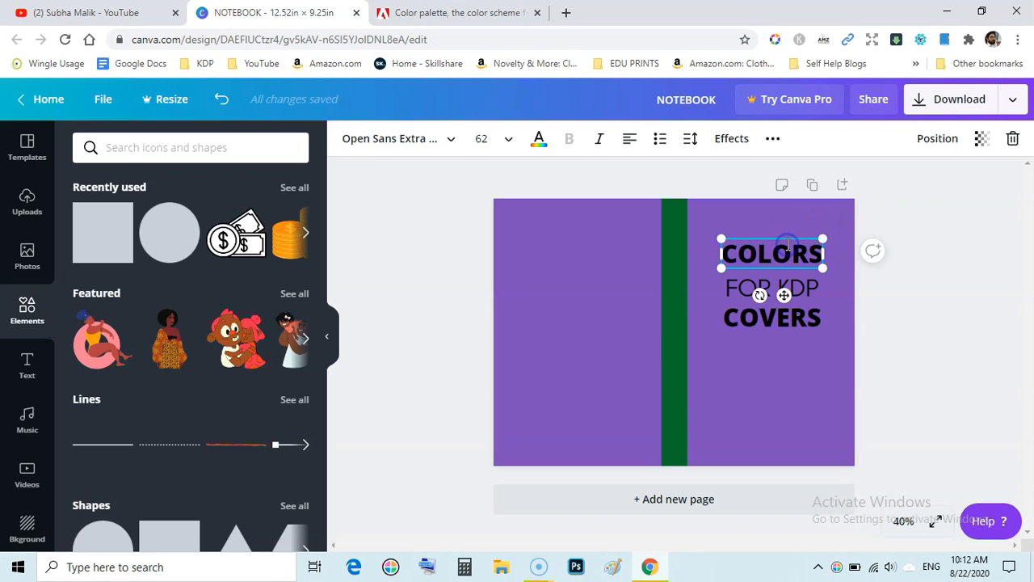
left_click(786, 244)
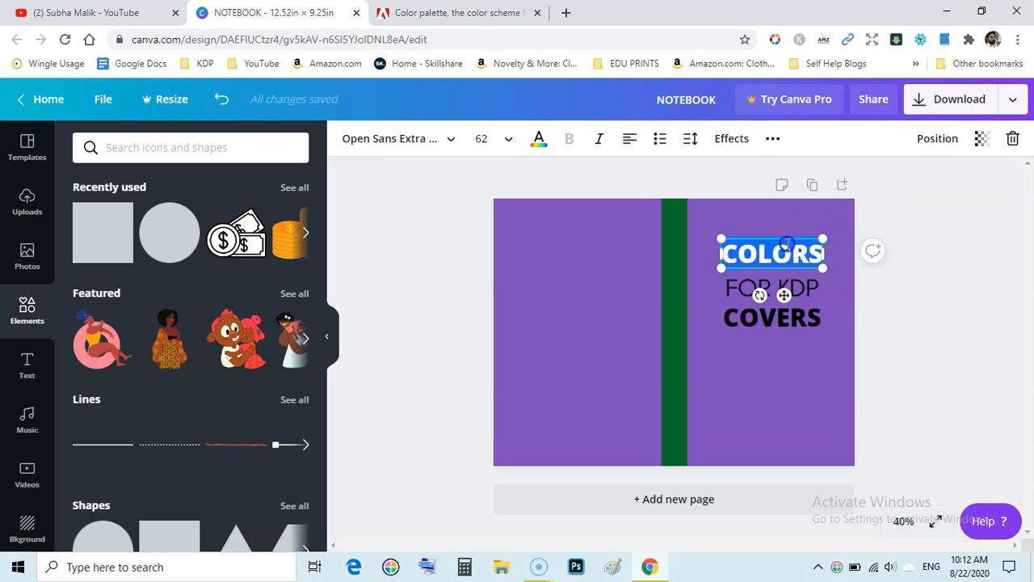
left_click(537, 138)
left_click(161, 147)
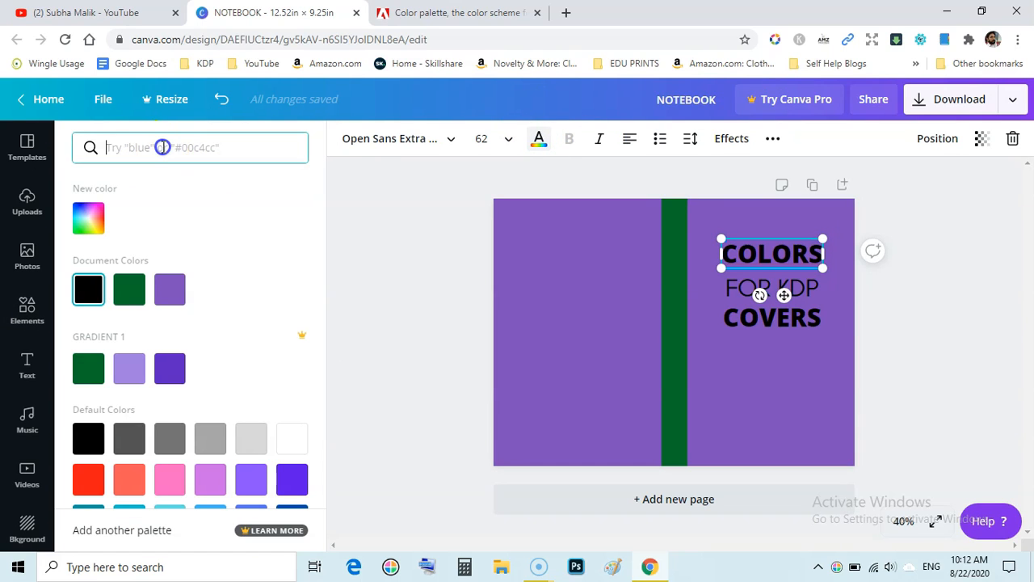
key("ctrl+v")
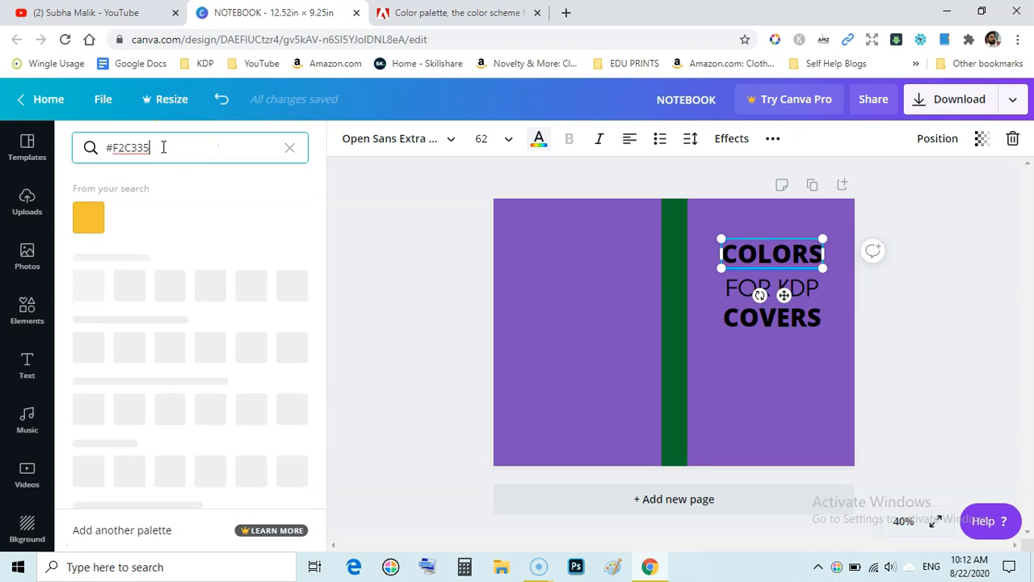
left_click(94, 222)
left_click(368, 235)
left_click(905, 300)
Copy the orange #F29A2E from the Adobe Color theme and apply it to the FOR KDP text in Canva.
double_click(800, 289)
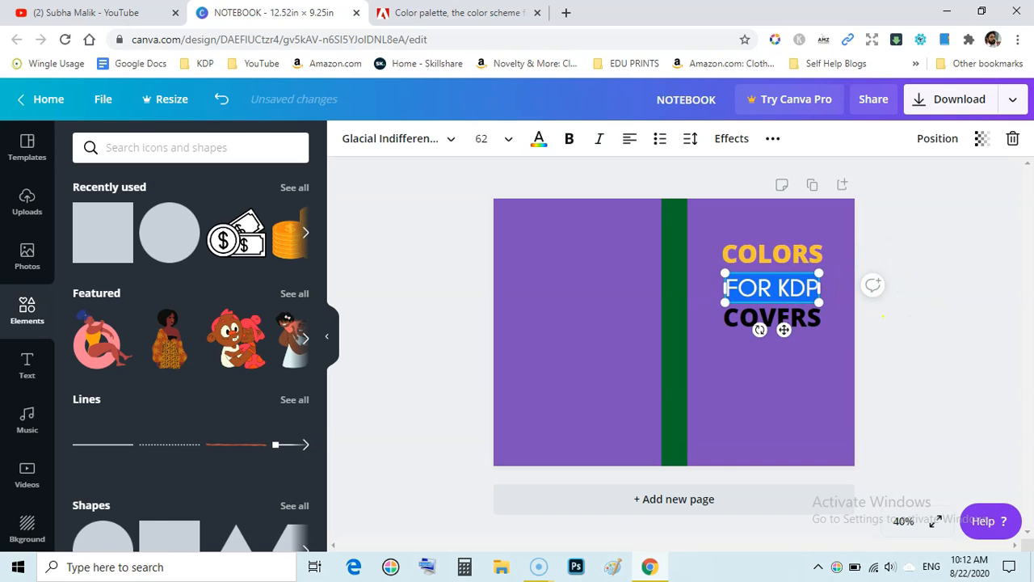
key("ctrl+Tab")
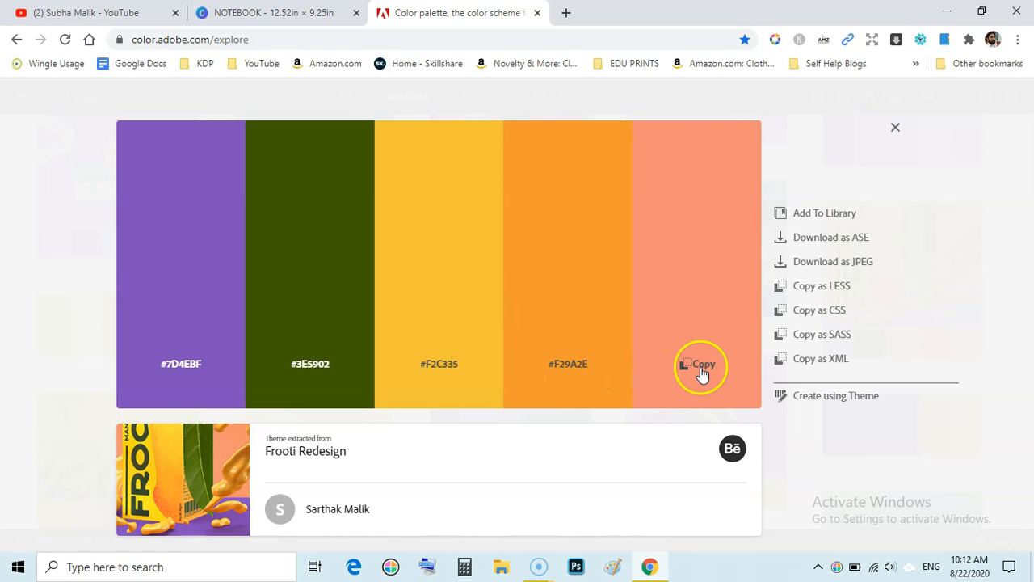
left_click(577, 367)
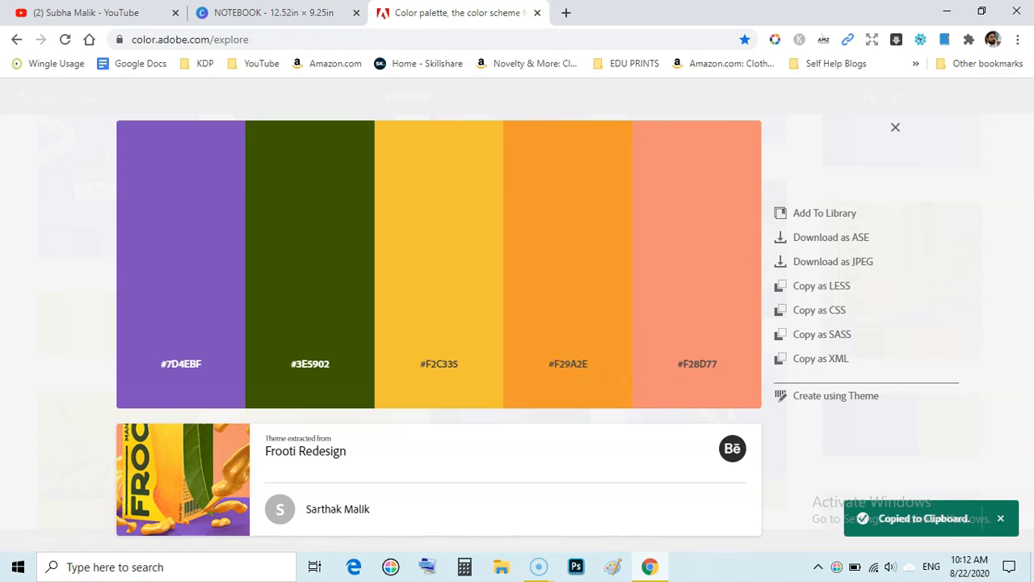
key("ctrl+shift+Tab")
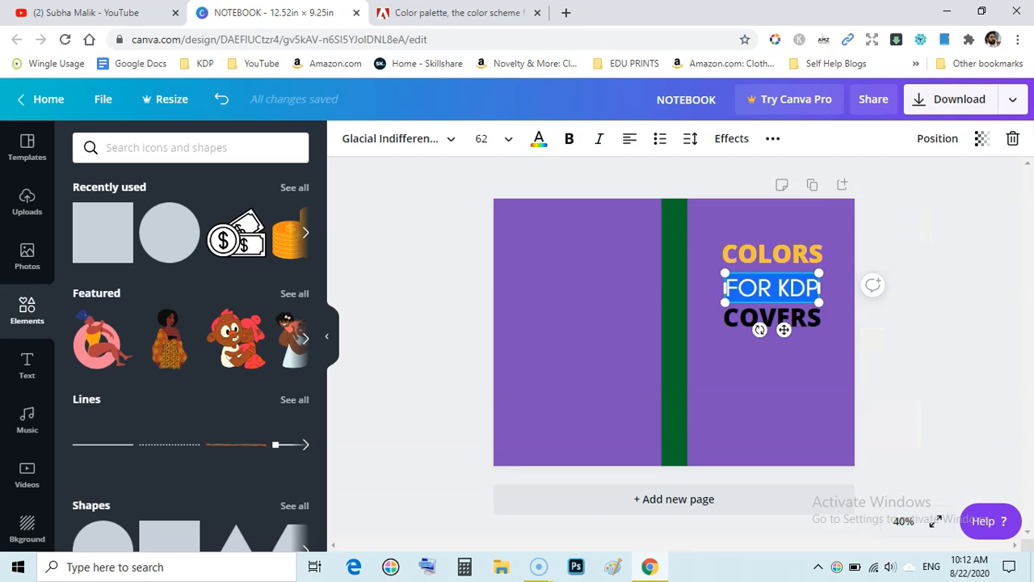
left_click(538, 138)
left_click(196, 142)
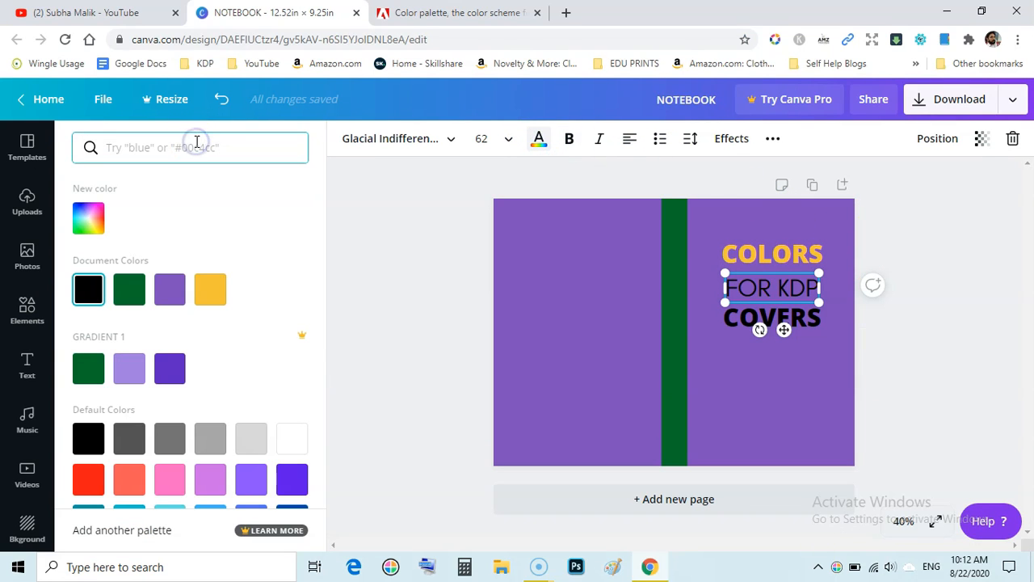
key("ctrl+v")
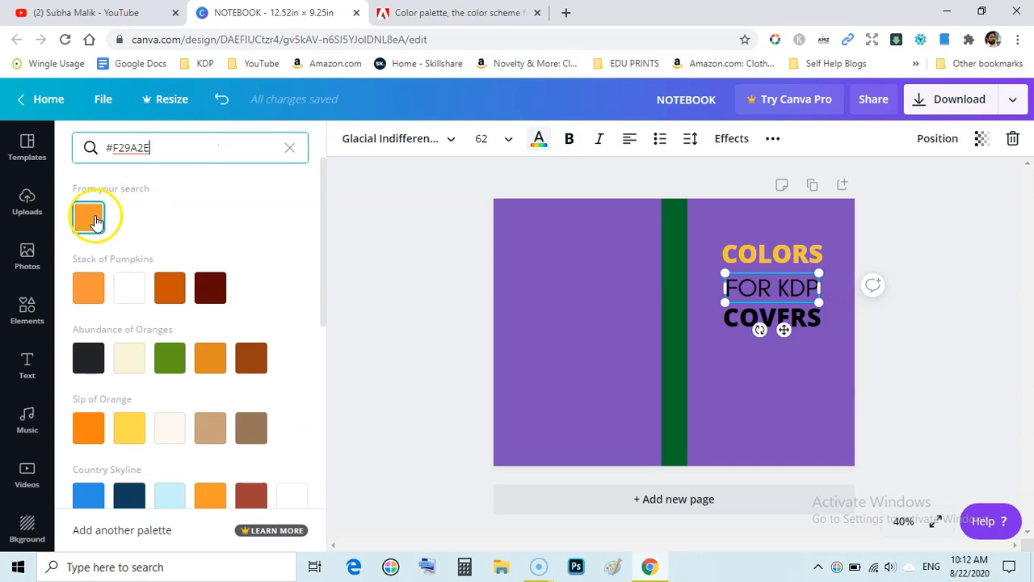
left_click(88, 216)
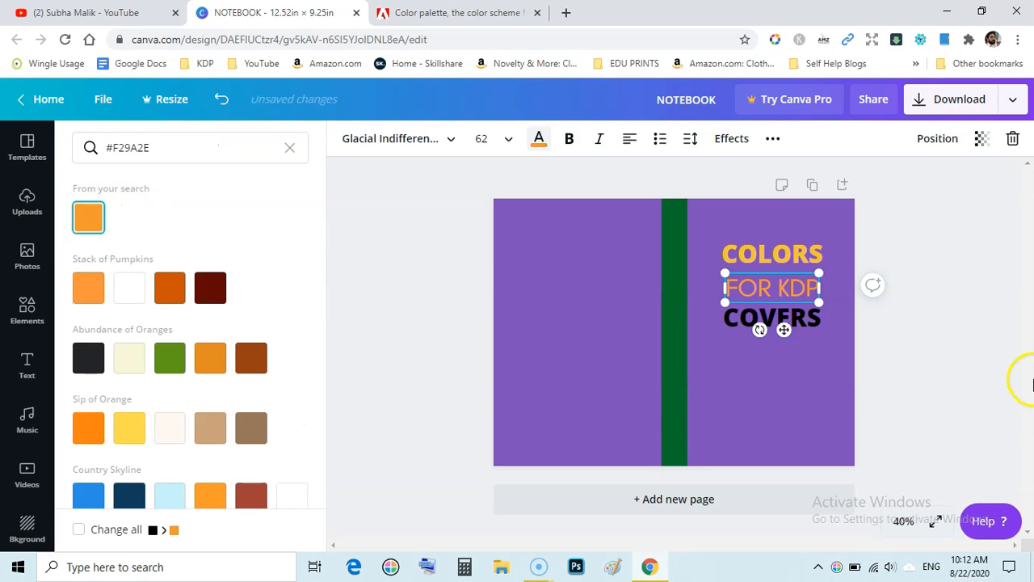
left_click(949, 350)
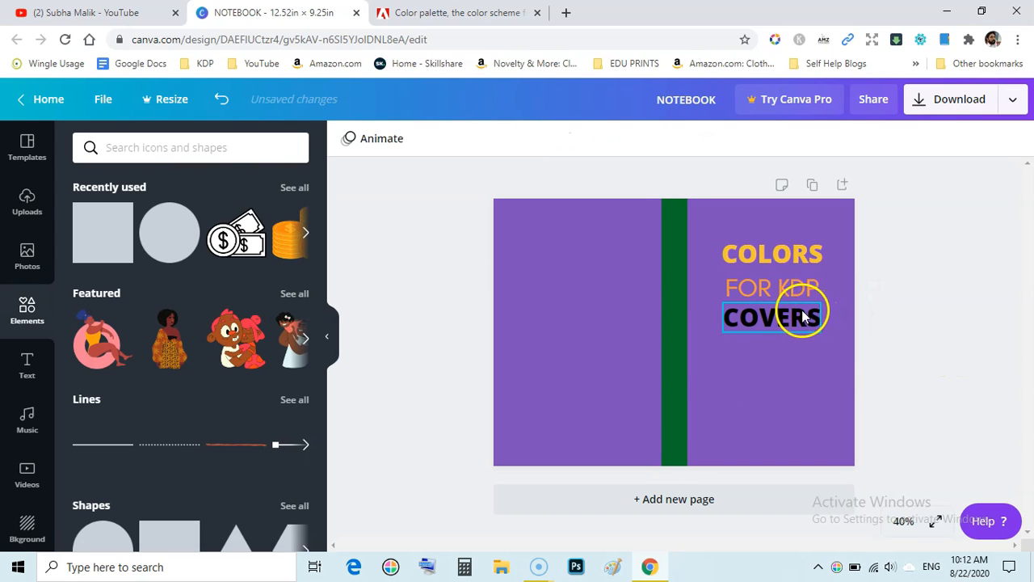
Recolor the COVERS title line with the yellow already used in the document.
left_click(806, 312)
left_click(795, 315)
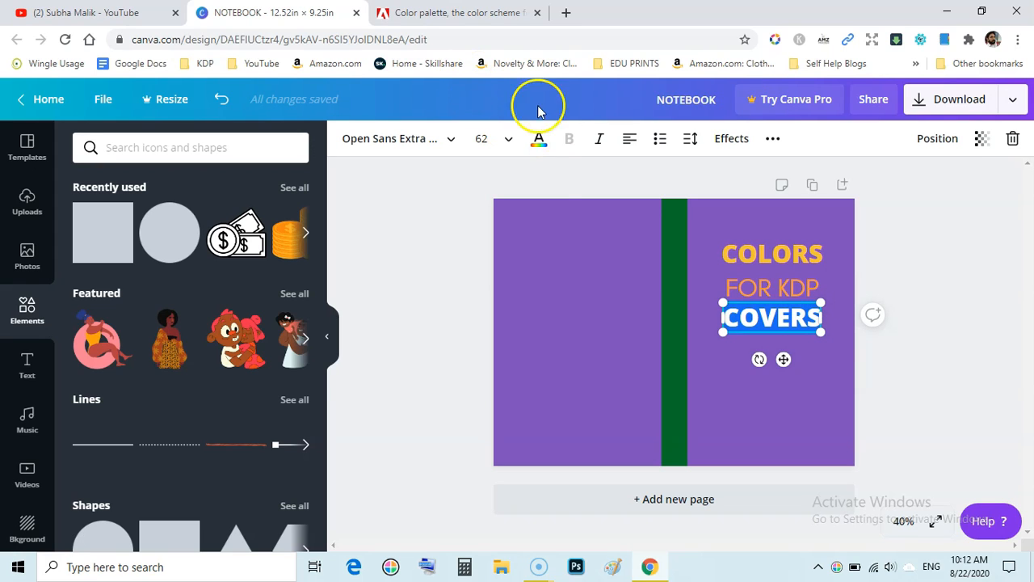
left_click(540, 141)
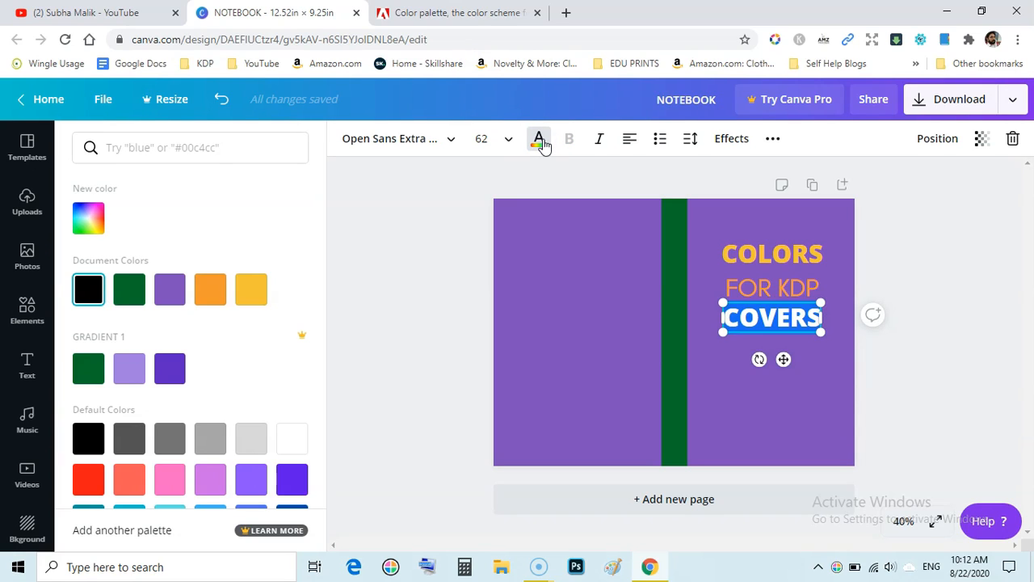
left_click(252, 289)
left_click(403, 250)
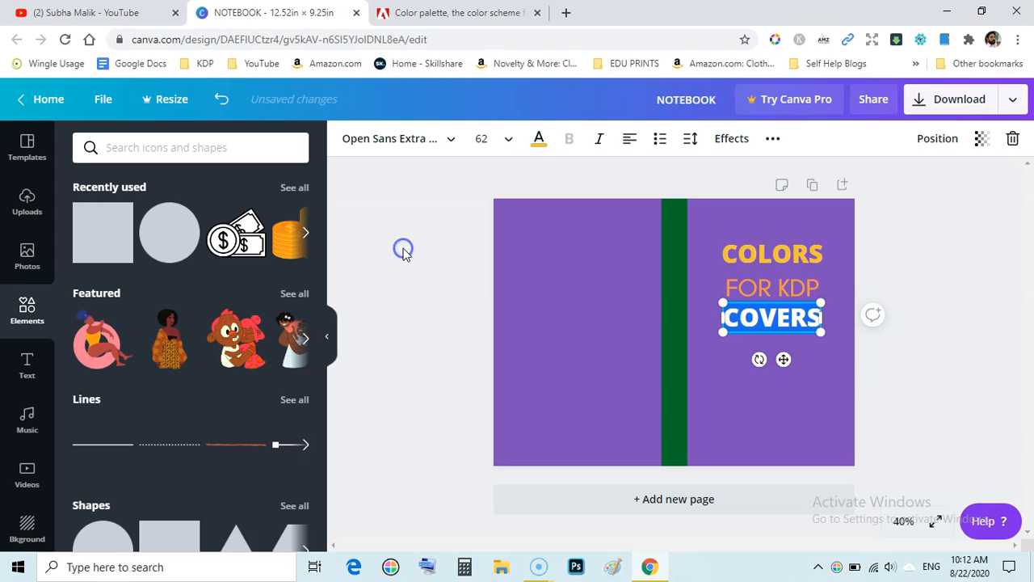
left_click(903, 255)
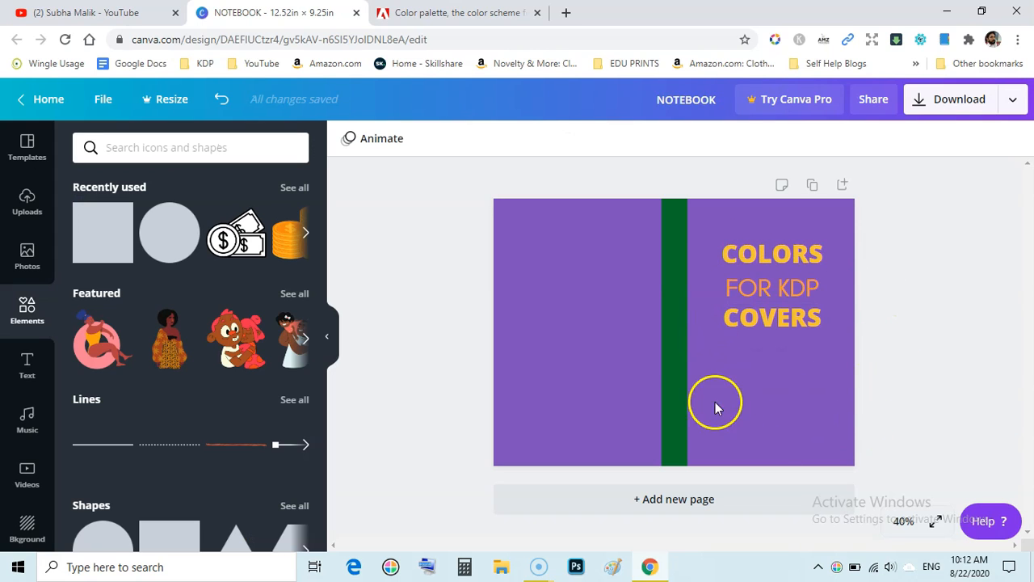
Recolor the green spine strip with the document's orange.
left_click(674, 333)
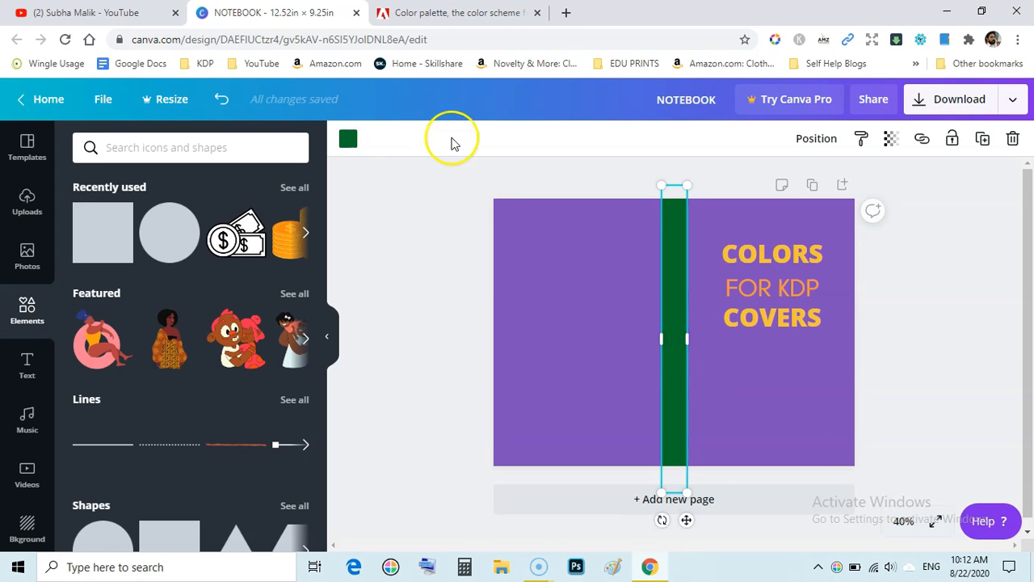
left_click(350, 140)
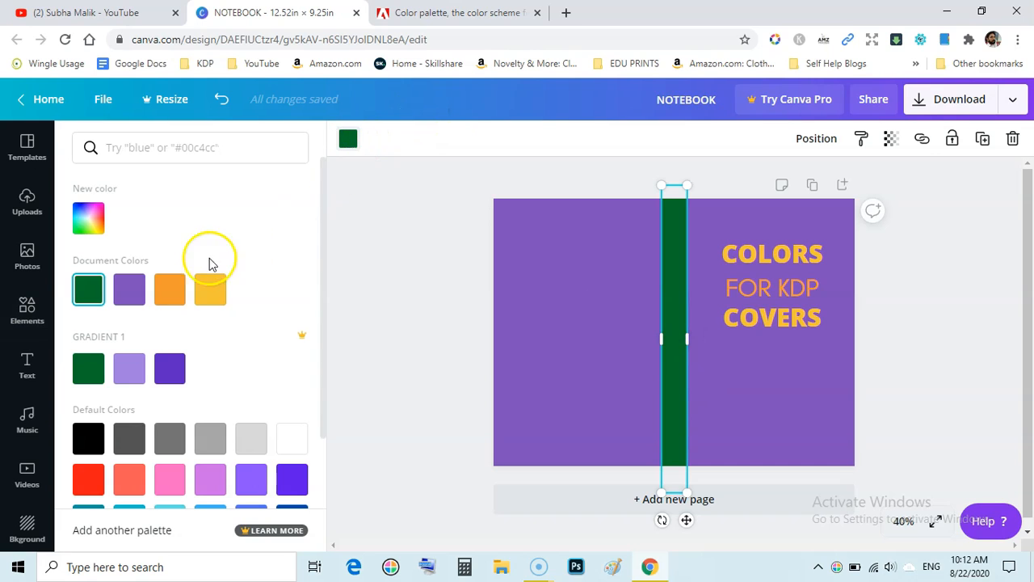
left_click(169, 299)
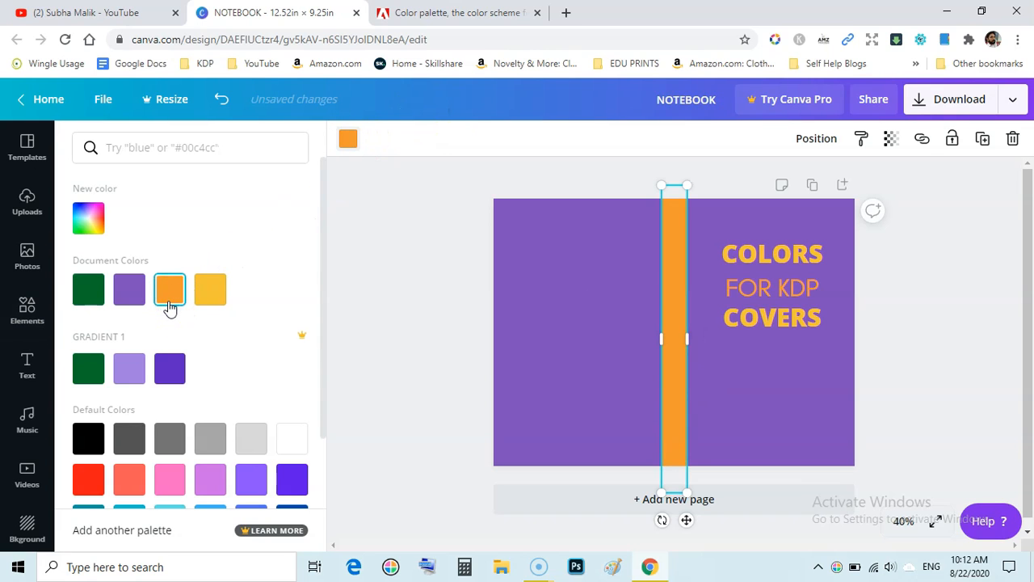
left_click(428, 264)
left_click(926, 355)
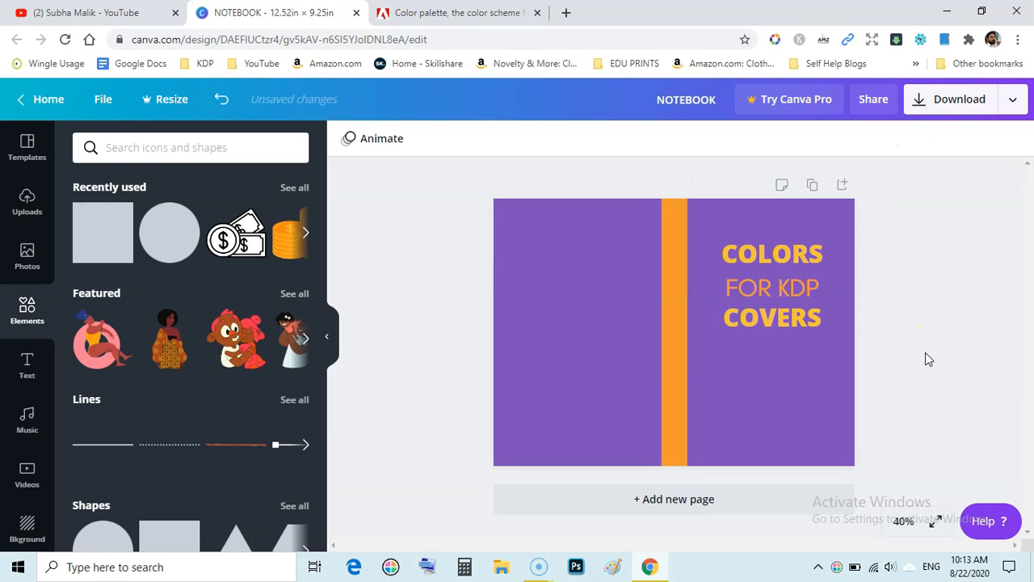
Darken the cover's background to the custom deep purple #452276.
left_click(501, 233)
left_click(539, 248)
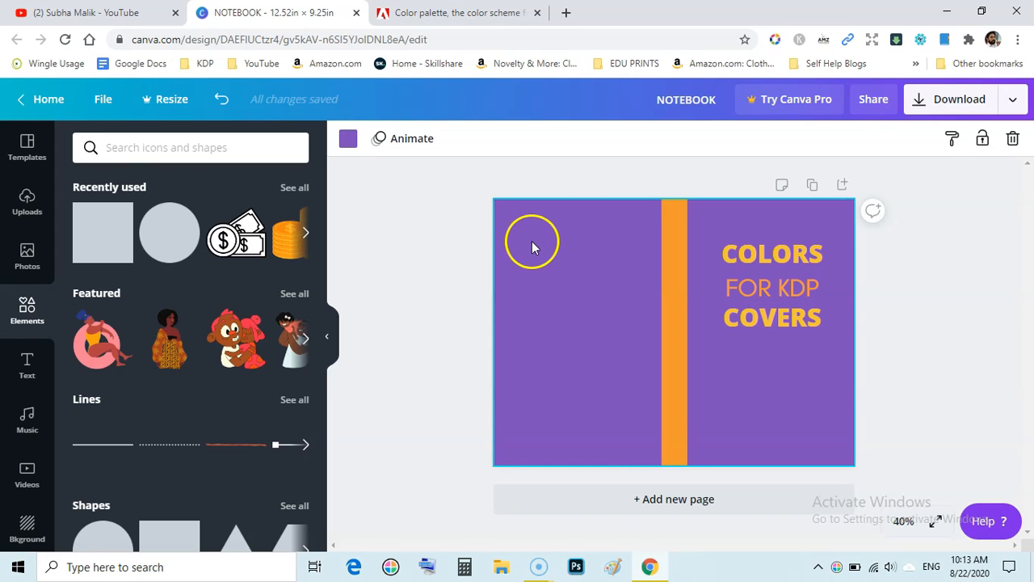
left_click(347, 138)
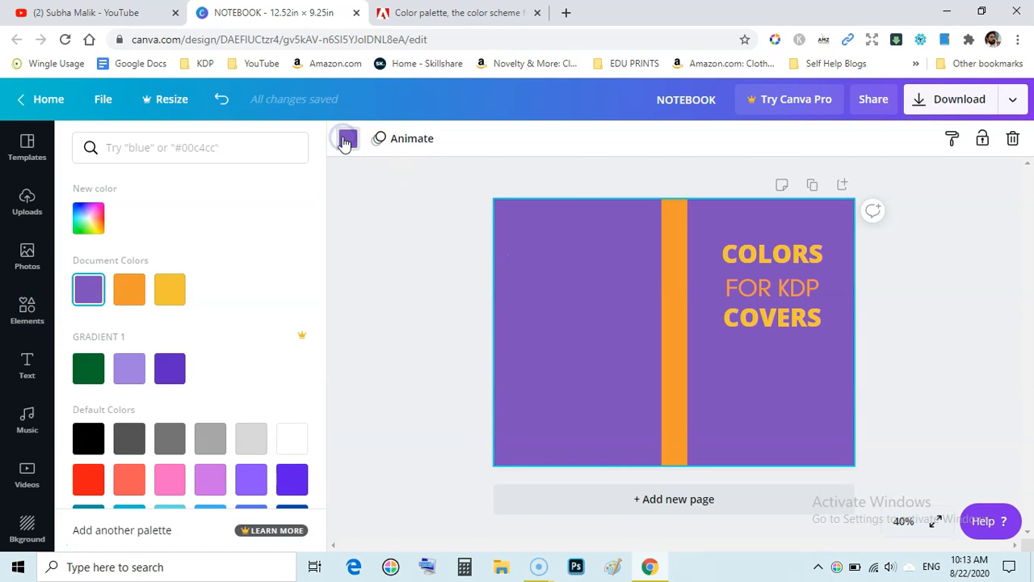
left_click(89, 223)
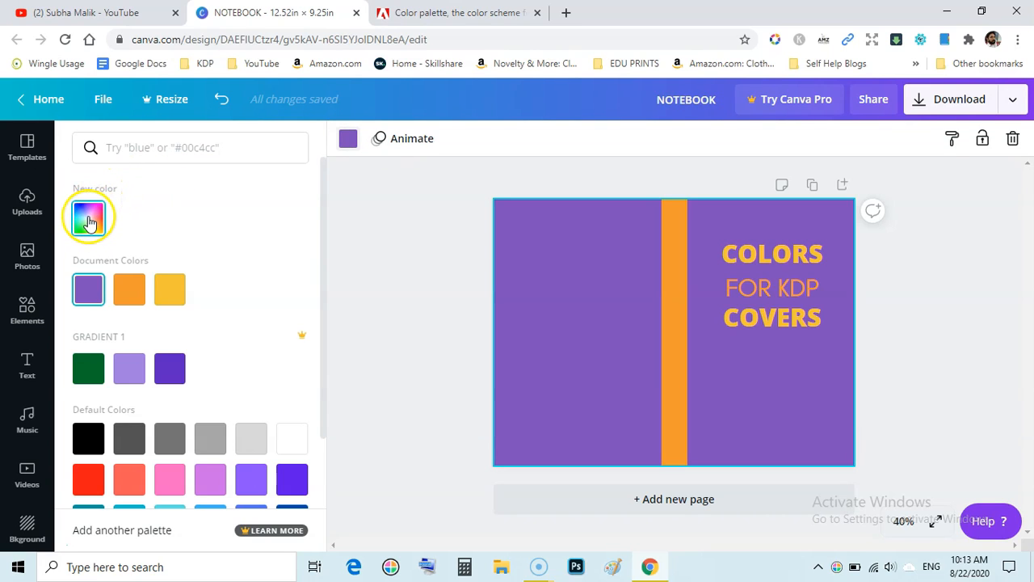
left_click_drag(203, 272, 229, 295)
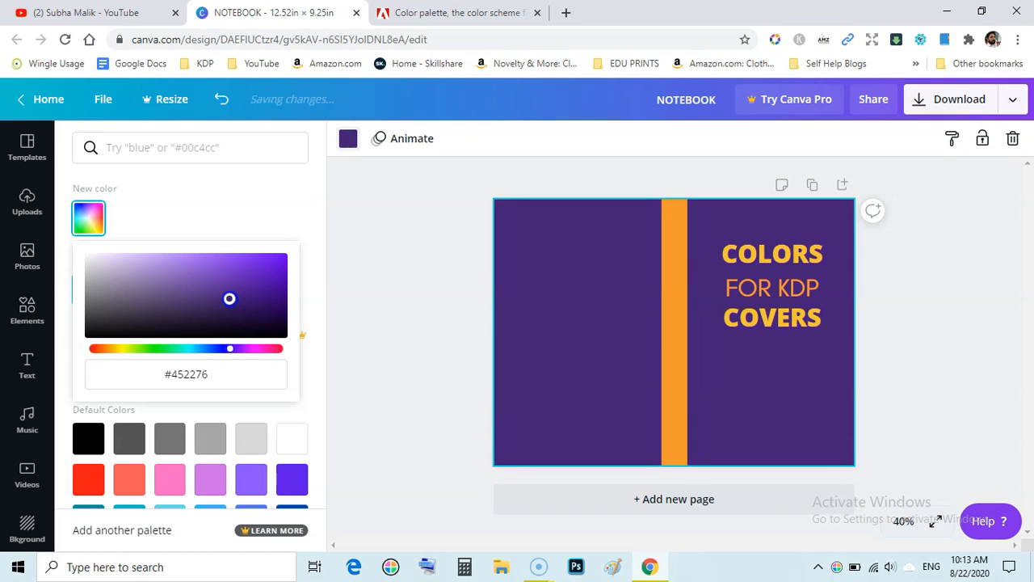
left_click(445, 279)
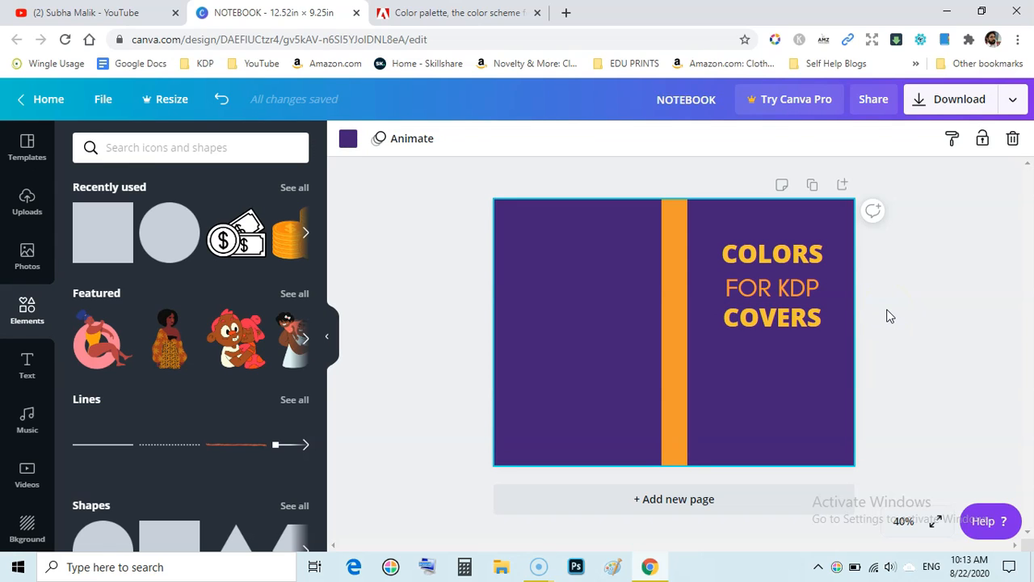
left_click(855, 327)
Switch to Adobe Color, replace the open theme with the yellow and black port crane theme, and copy its #EAF205 hex code.
left_click(459, 13)
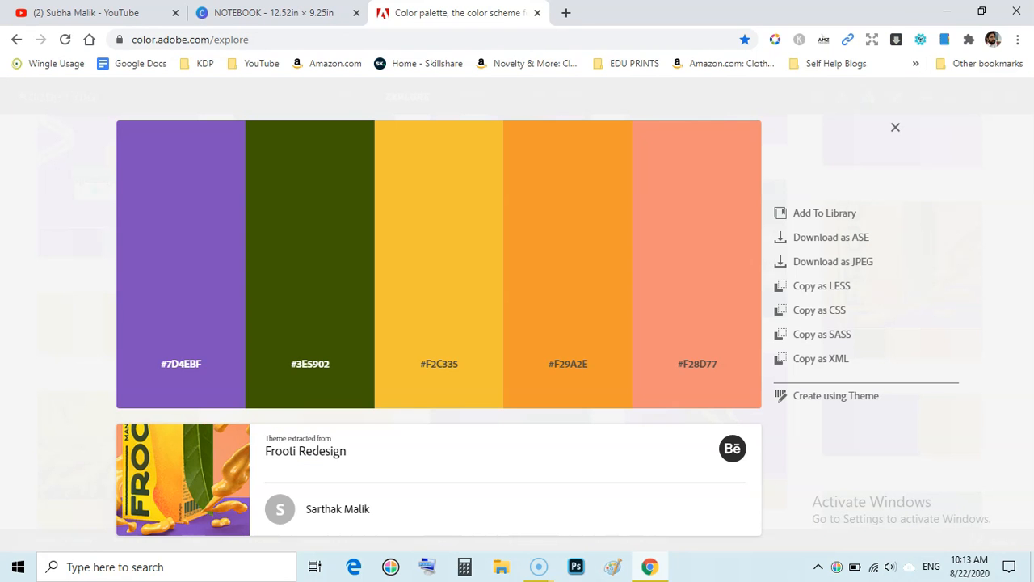
left_click(896, 128)
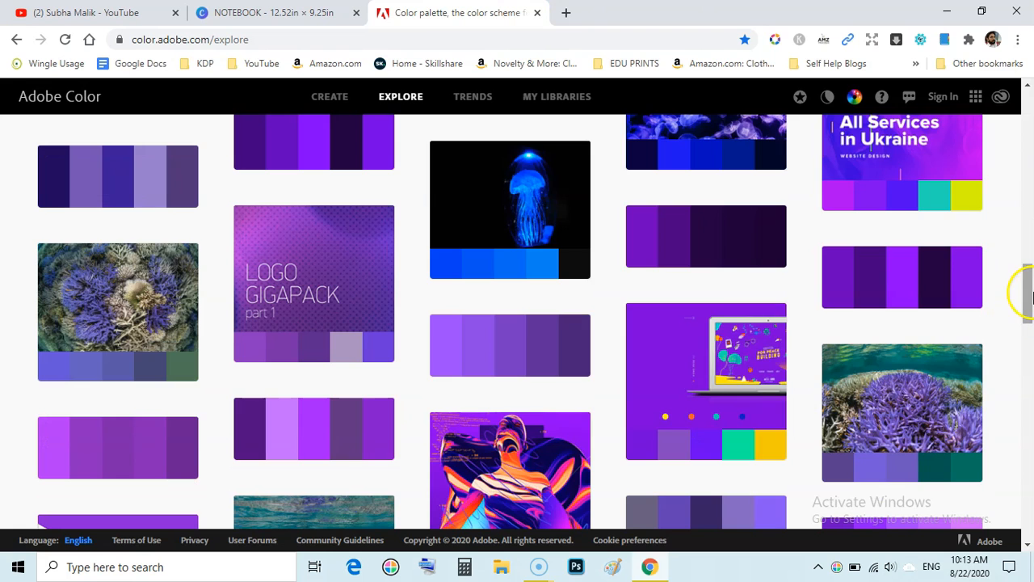
left_click_drag(1023, 289, 1031, 434)
mouse_move(346, 254)
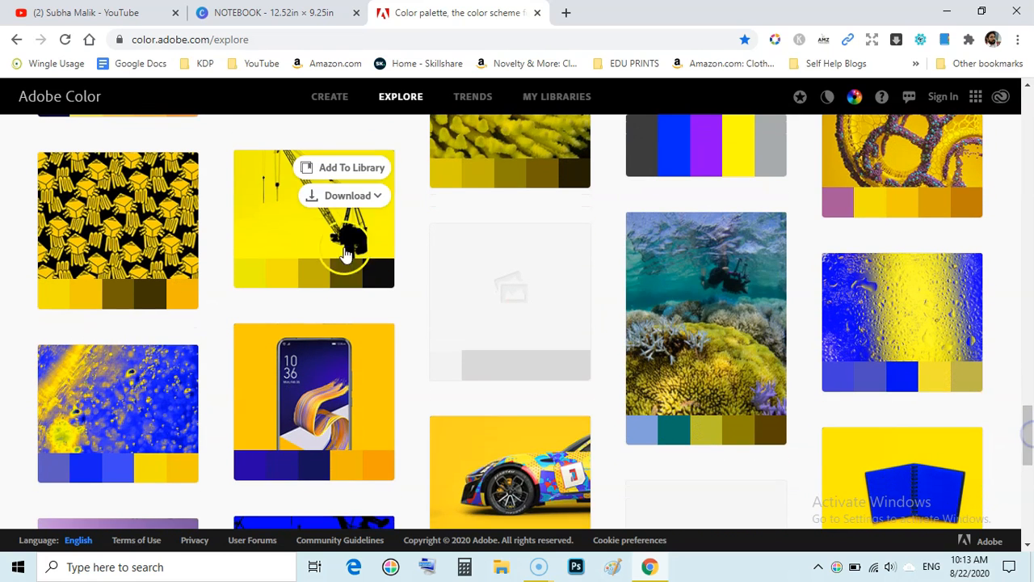
left_click(289, 240)
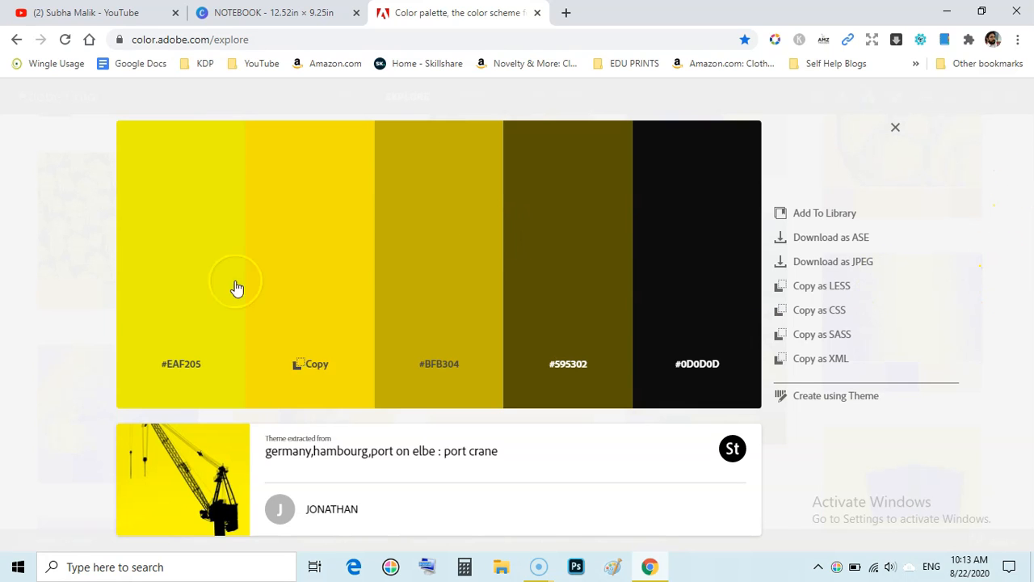
left_click(189, 365)
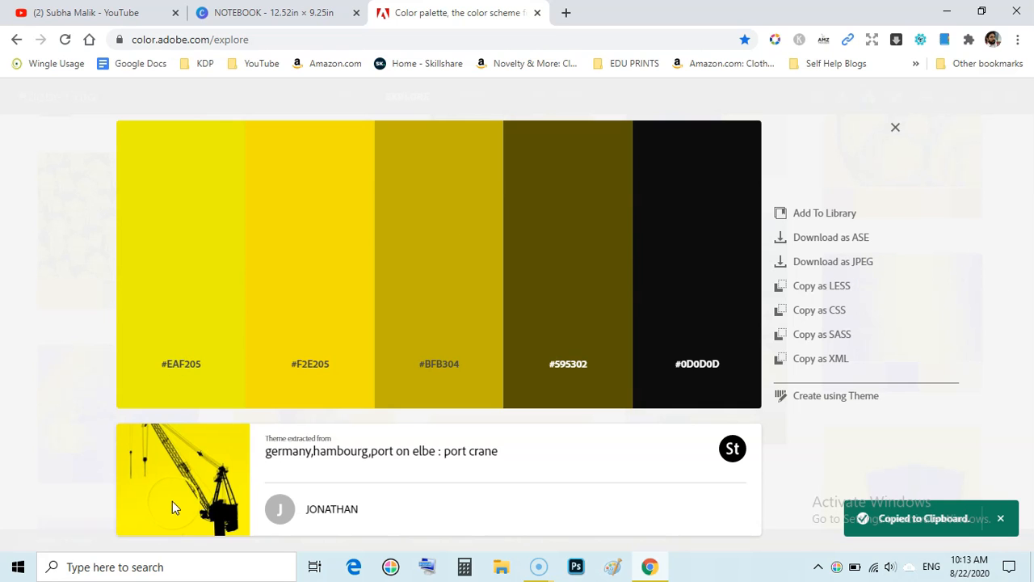
Return to Canva and duplicate the purple cover as a second page.
key("ctrl+shift+Tab")
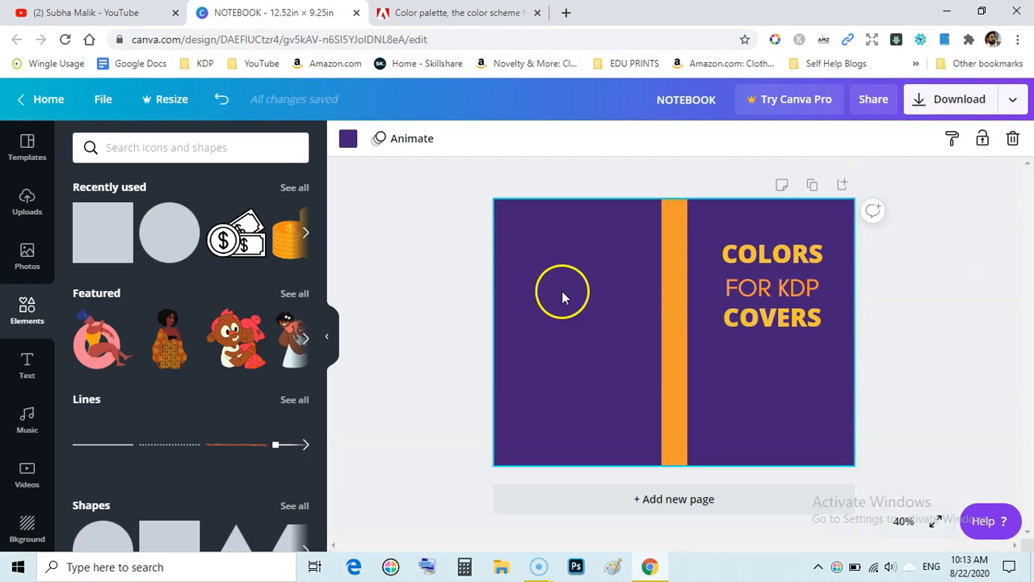
left_click(347, 139)
left_click(278, 148)
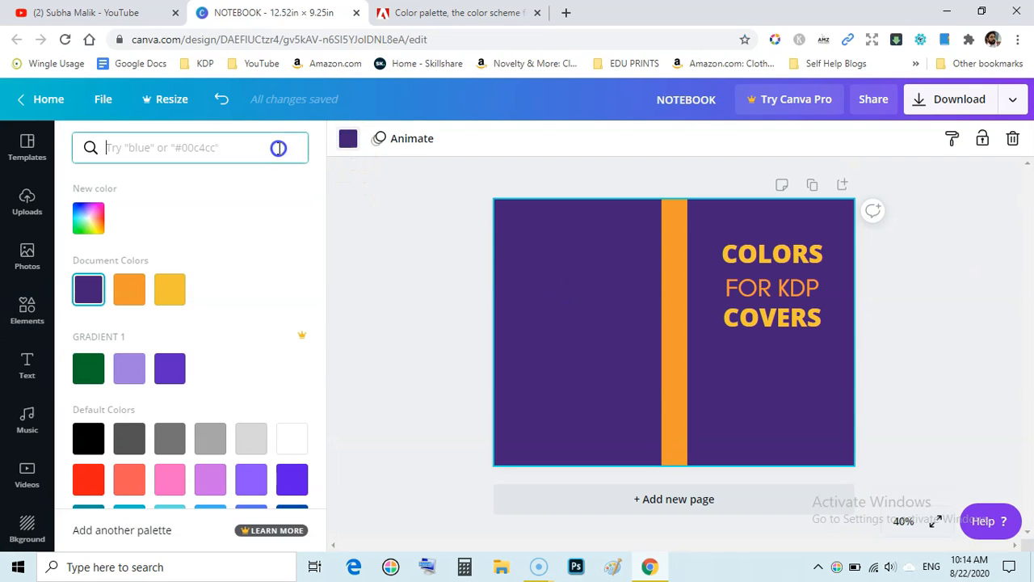
left_click(813, 185)
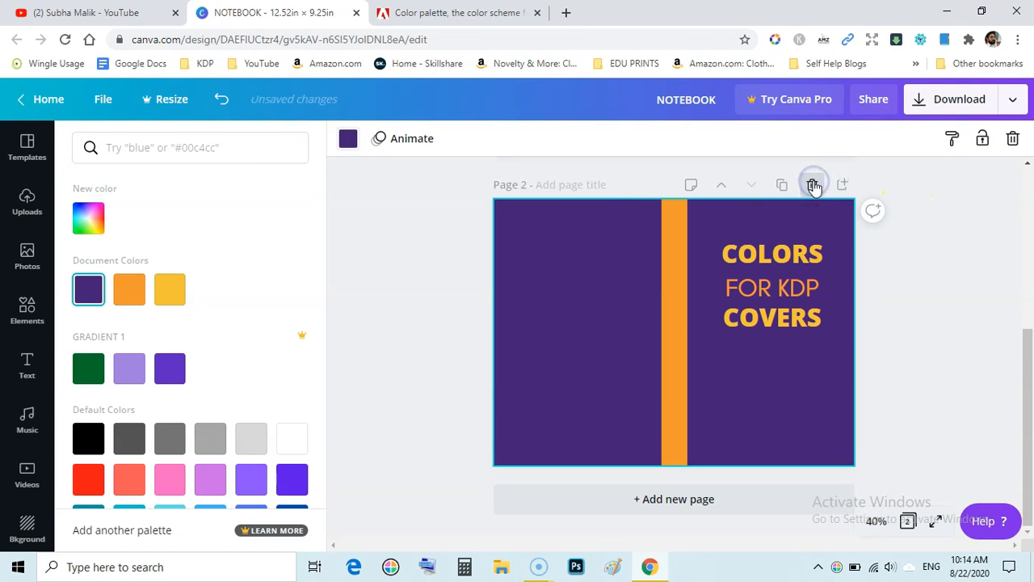
left_click_drag(1027, 348, 1030, 171)
left_click(900, 180)
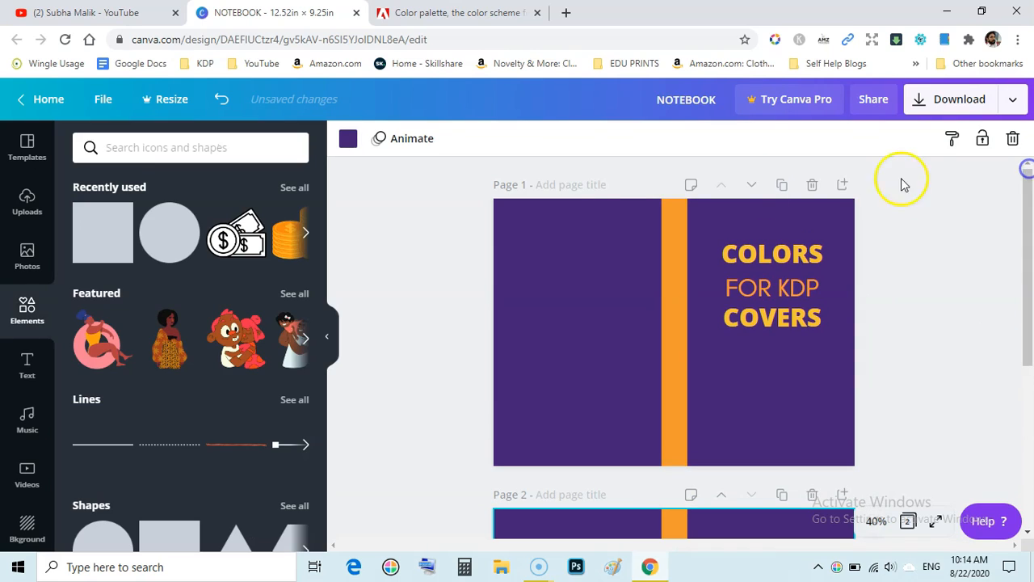
Set the background color of page 1 to the copied yellow, #EAF205.
left_click(610, 219)
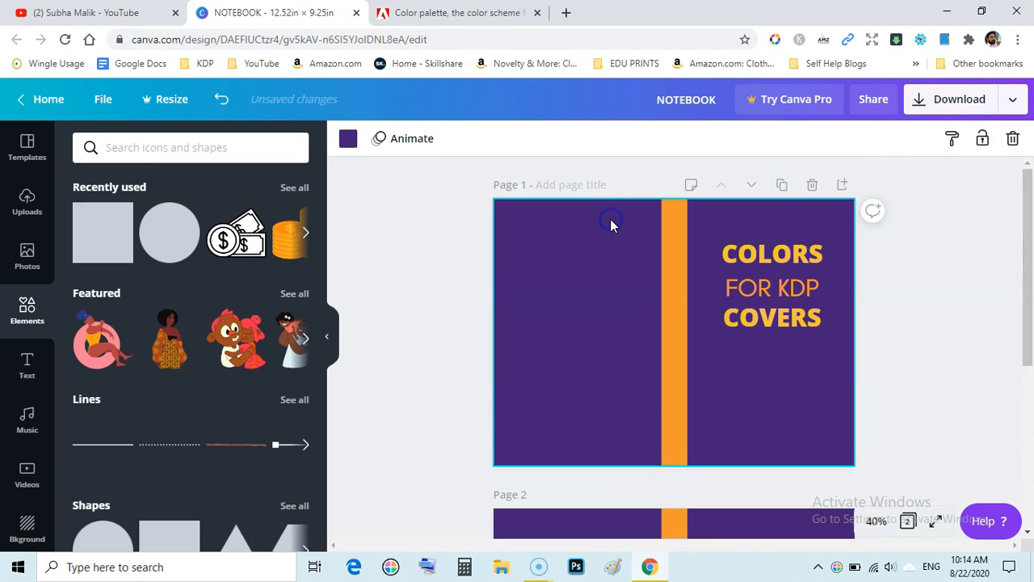
left_click(349, 138)
left_click(232, 152)
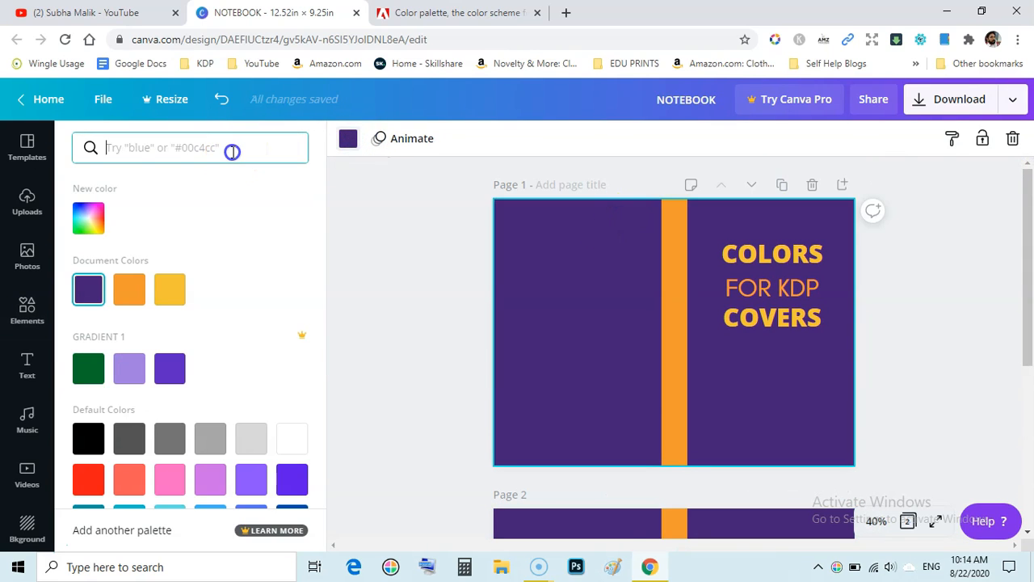
key("ctrl+v")
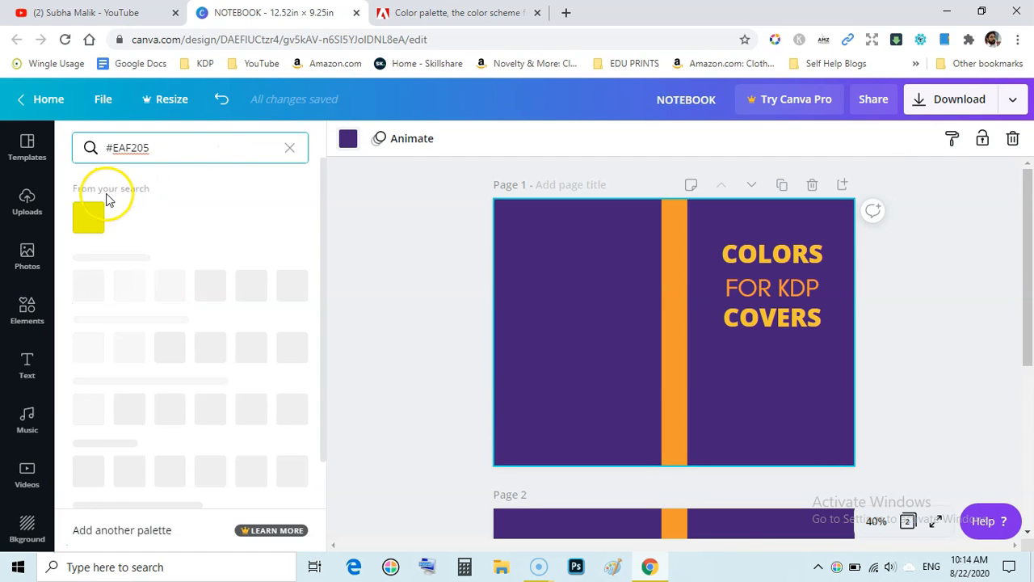
left_click(88, 216)
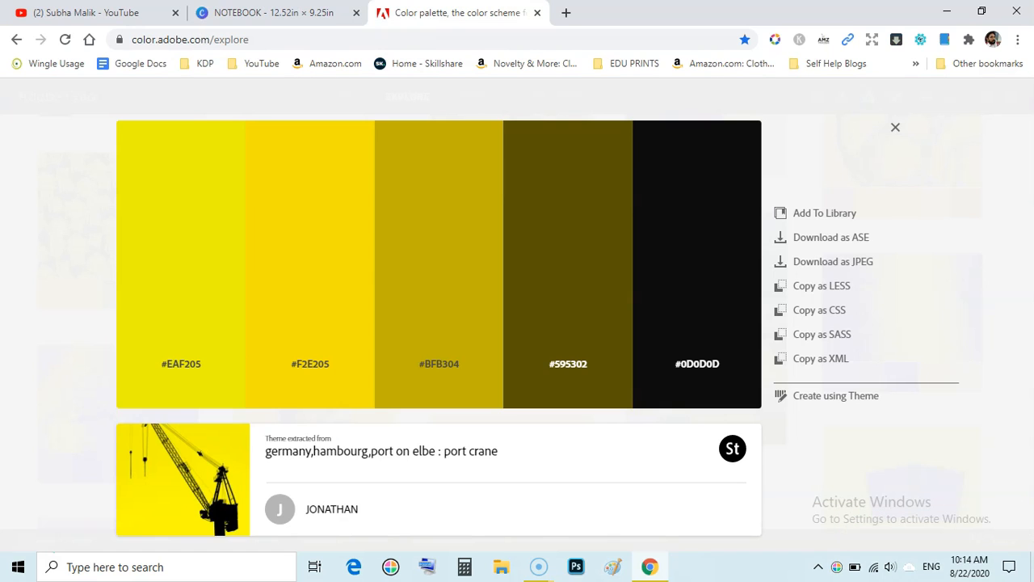
Switch to Adobe Color and copy the near-black #0D0D0D hex code from the port crane theme.
left_click(452, 12)
mouse_move(653, 351)
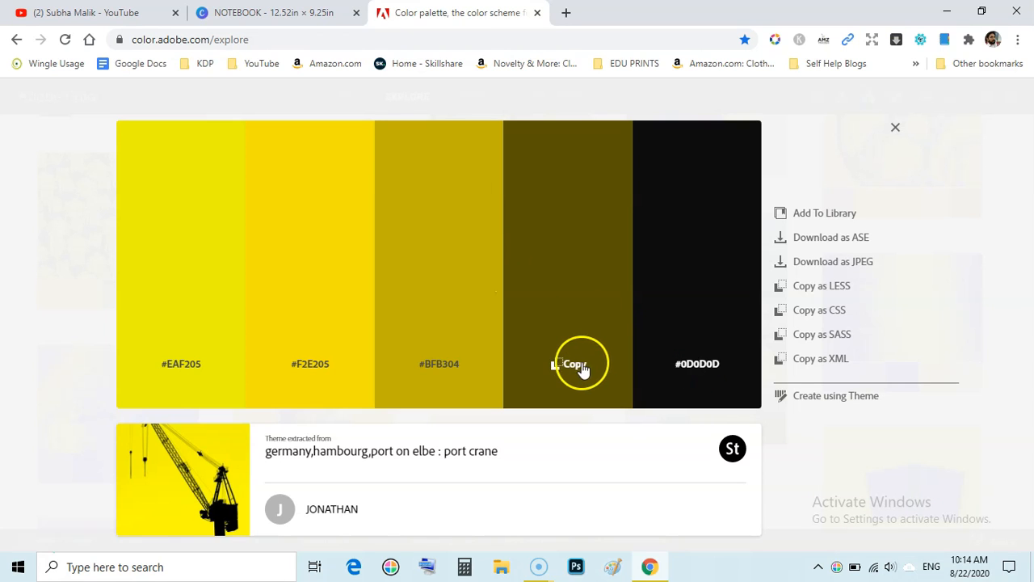
left_click(698, 365)
Back in Canva, recolor the COLORS title line on page 1 with the copied near-black, #0D0D0D.
key("ctrl+shift+Tab")
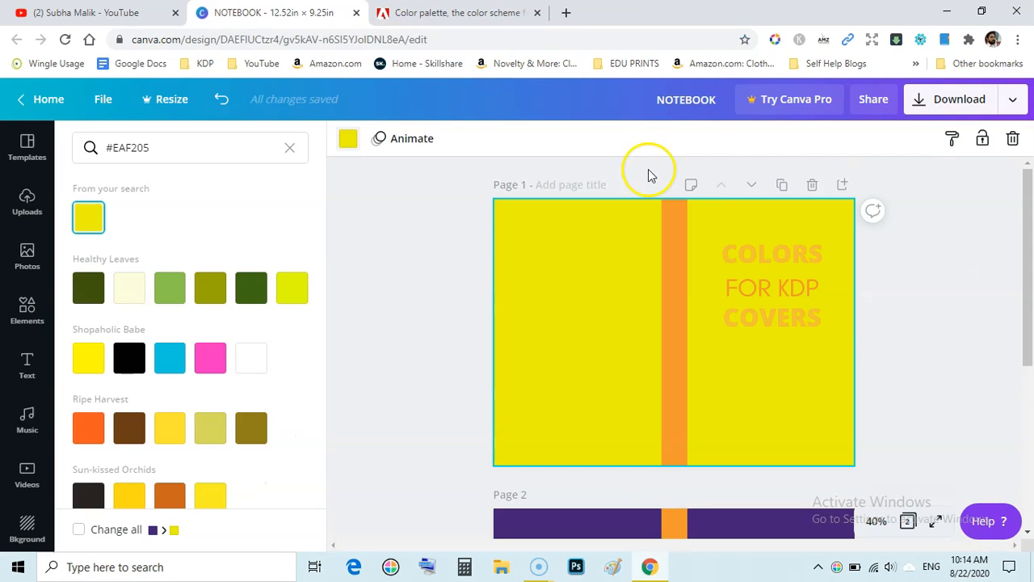
double_click(767, 250)
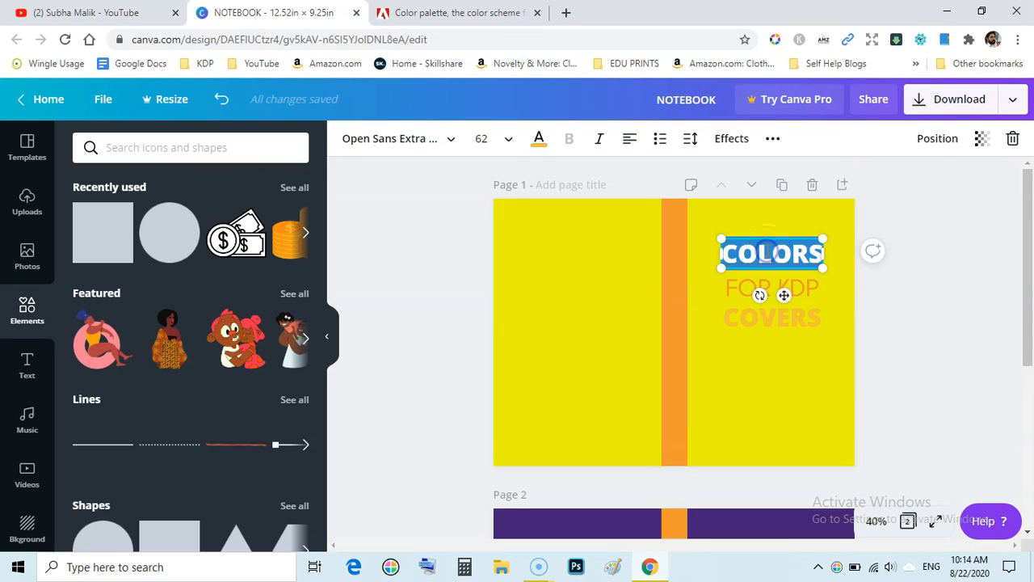
left_click(538, 138)
left_click(260, 140)
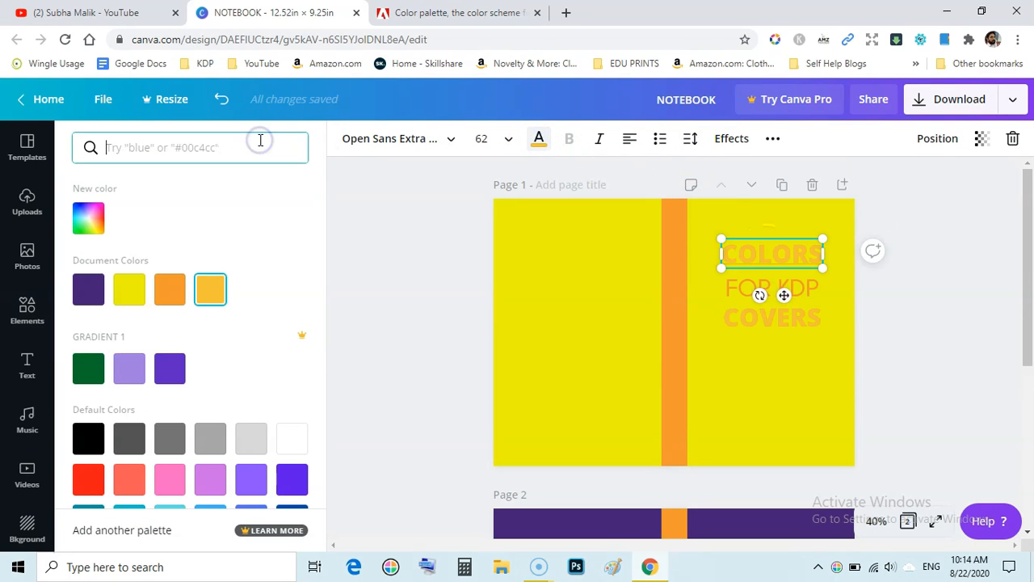
key("ctrl+v")
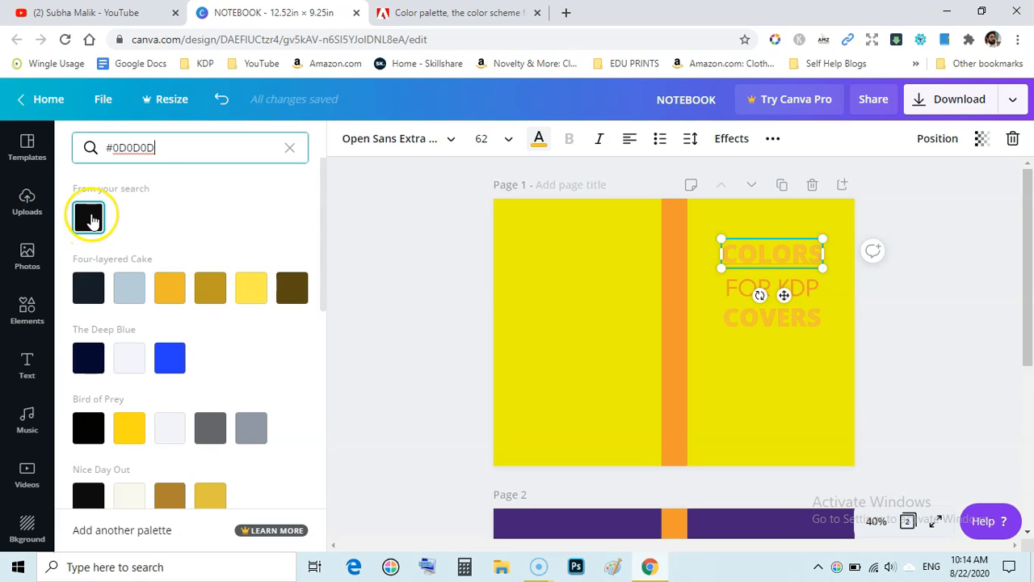
left_click(88, 217)
left_click(405, 241)
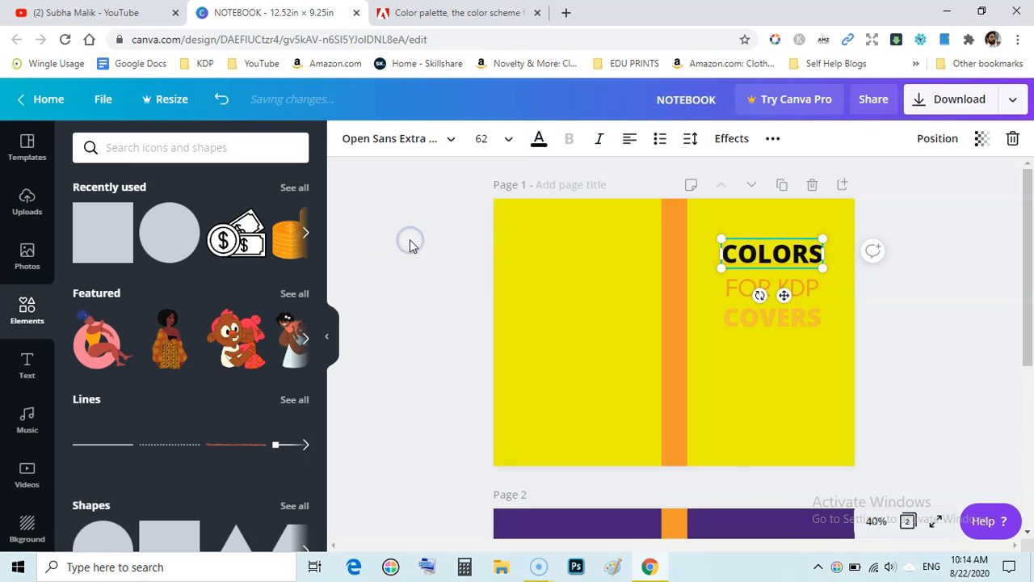
Copy the dark olive #595302 hex code from the Adobe Color theme and return to the Canva cover.
key("ctrl+Tab")
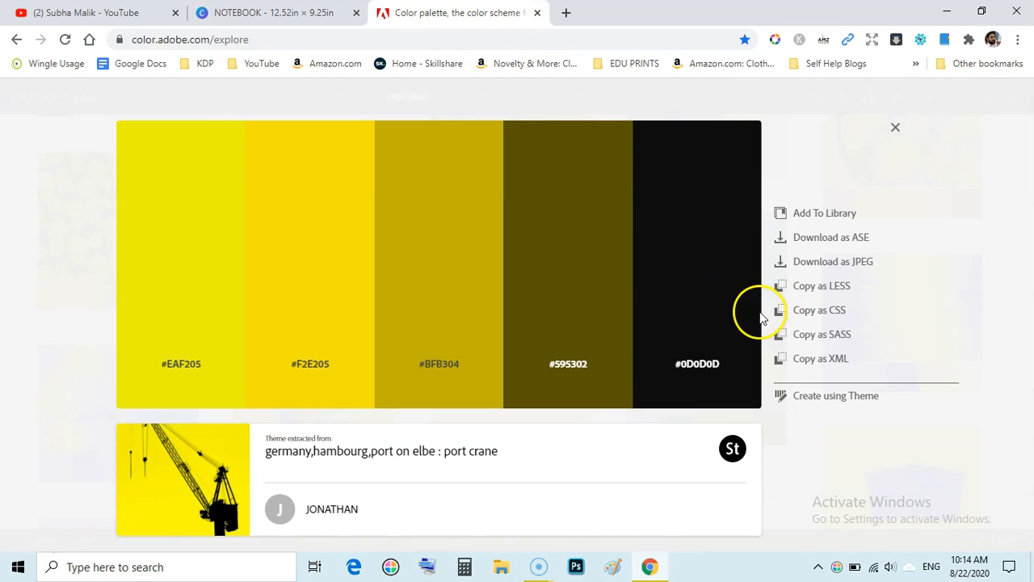
left_click(563, 376)
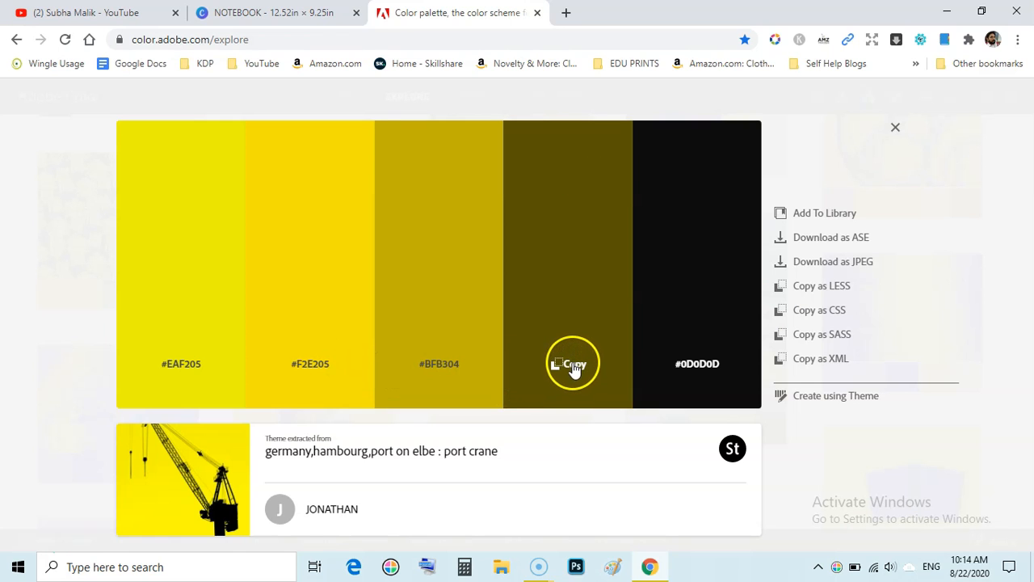
left_click(278, 13)
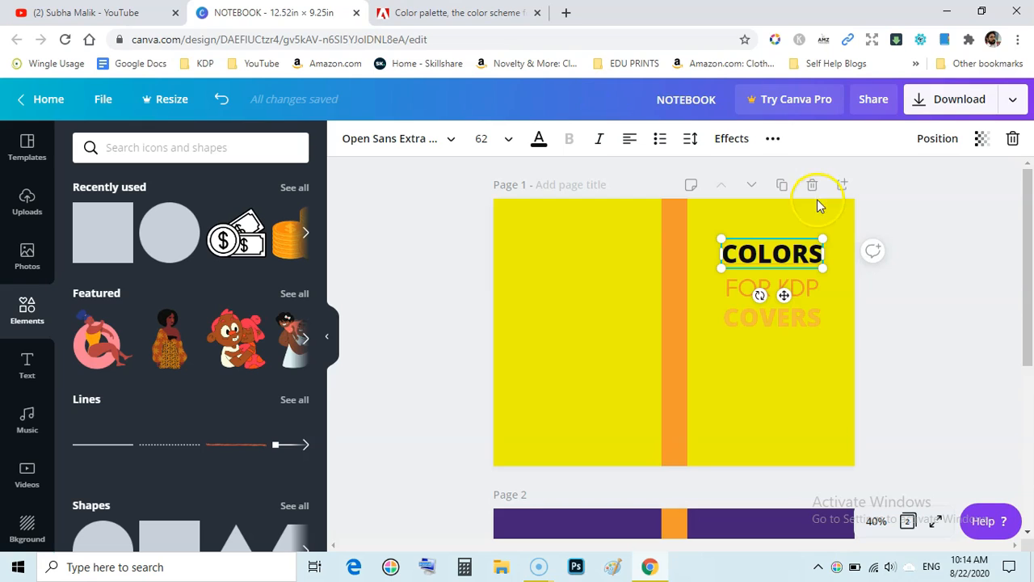
Recolor the FOR KDP title line on page 1 with the copied dark olive, #595302.
double_click(806, 281)
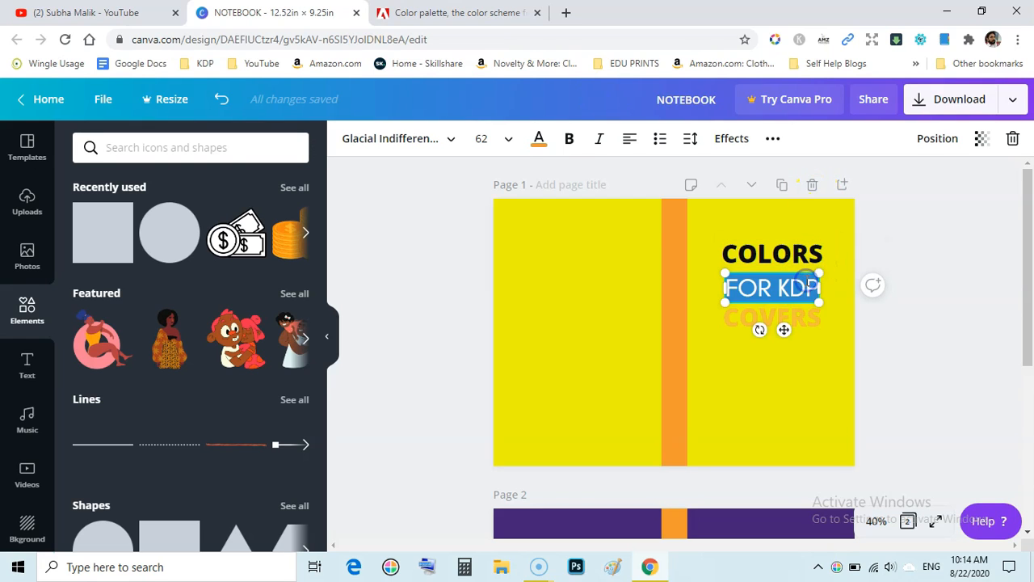
left_click(538, 138)
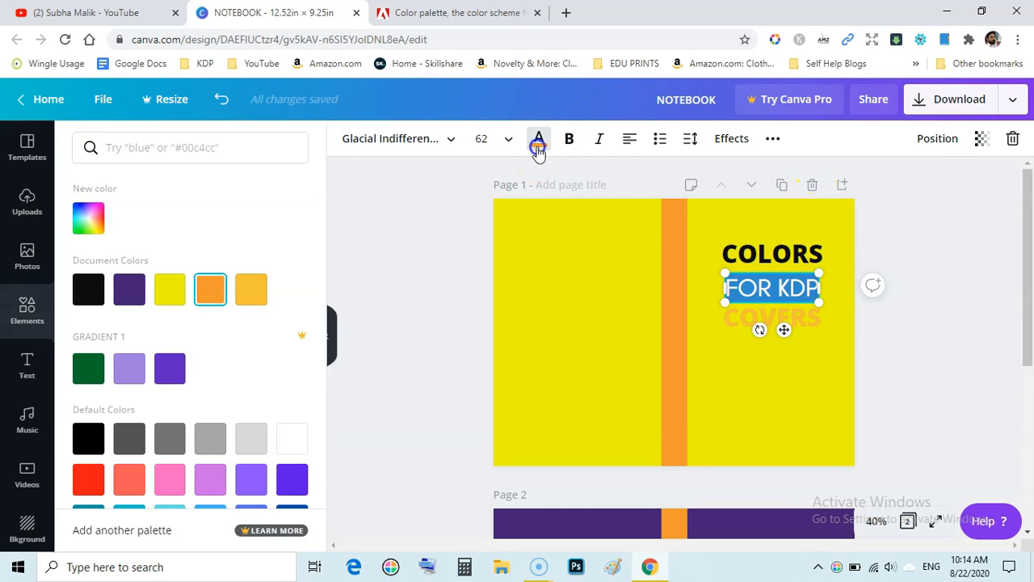
left_click(262, 151)
key("ctrl+v")
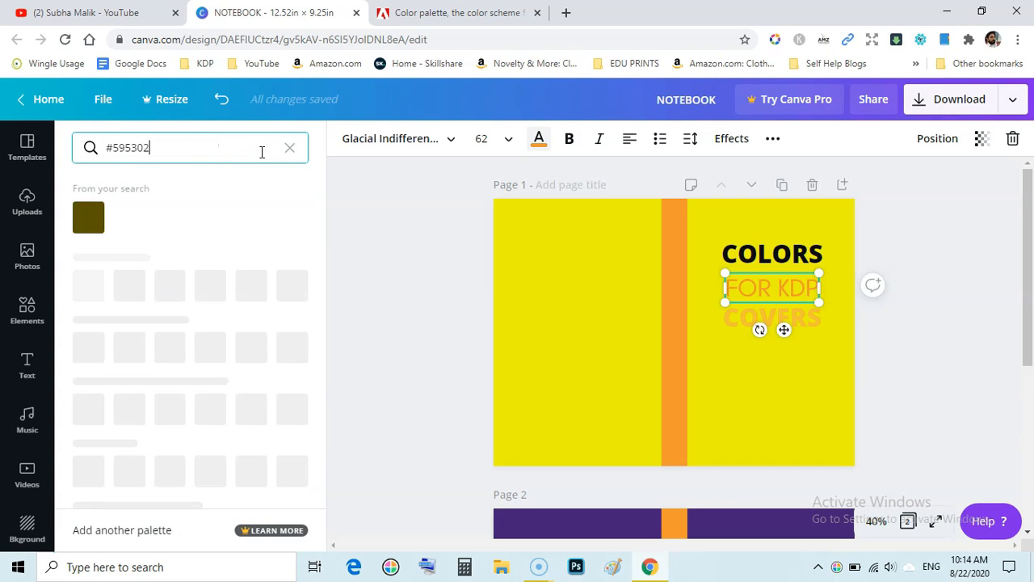
left_click(88, 220)
left_click(386, 215)
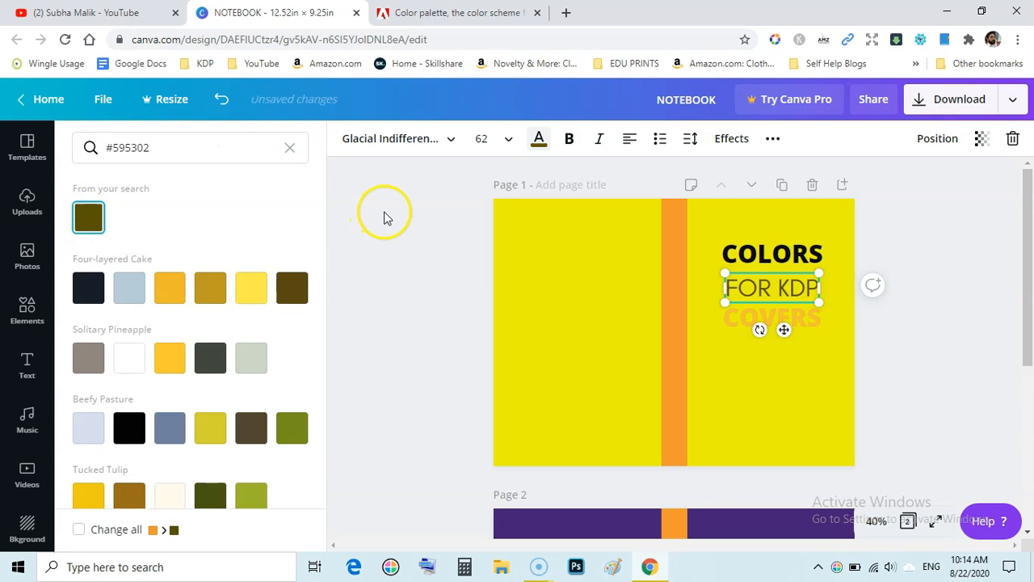
Switch to Adobe Color, copy the near-black #0D0D0D hex code from the port crane theme, and return to Canva.
key("ctrl+Tab")
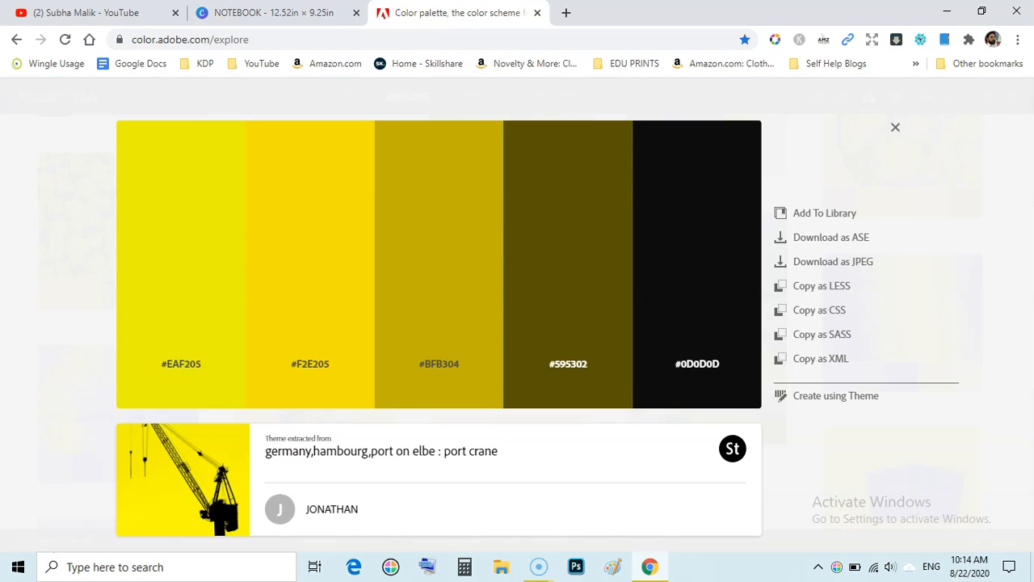
left_click(696, 365)
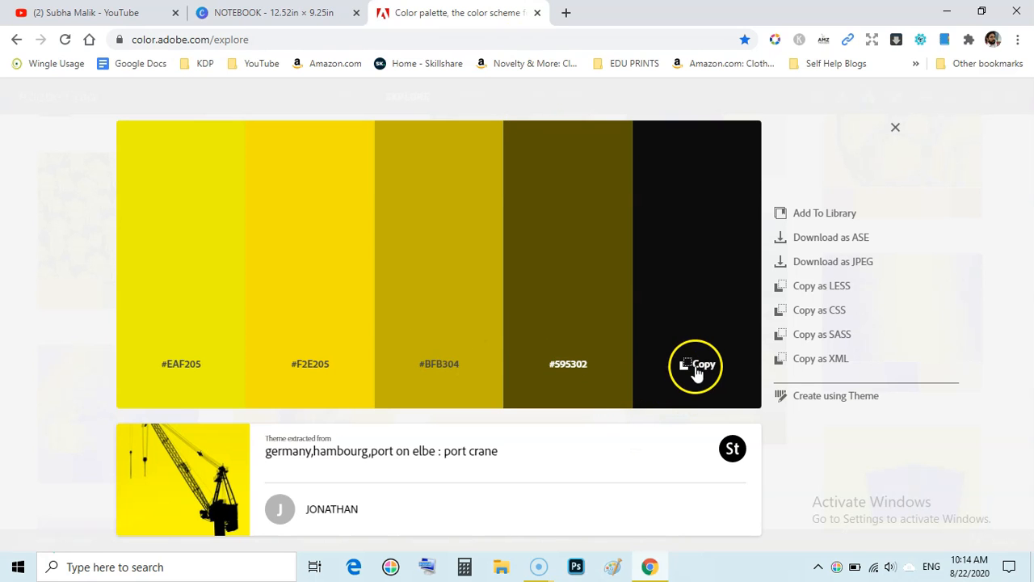
key("ctrl+shift+Tab")
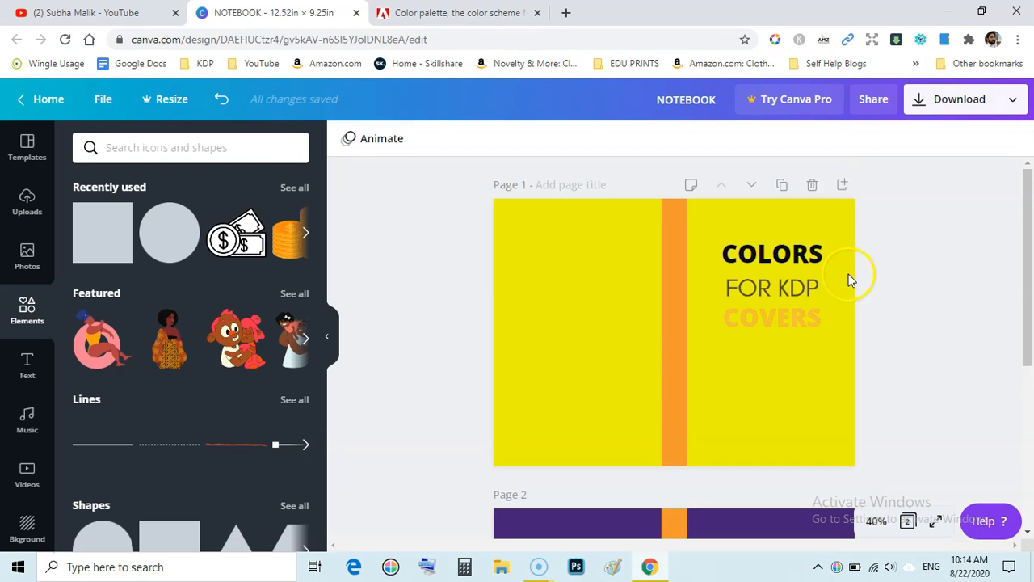
Recolor the COVERS title line on page 1 with the copied near-black, #0D0D0D.
left_click(791, 312)
double_click(793, 311)
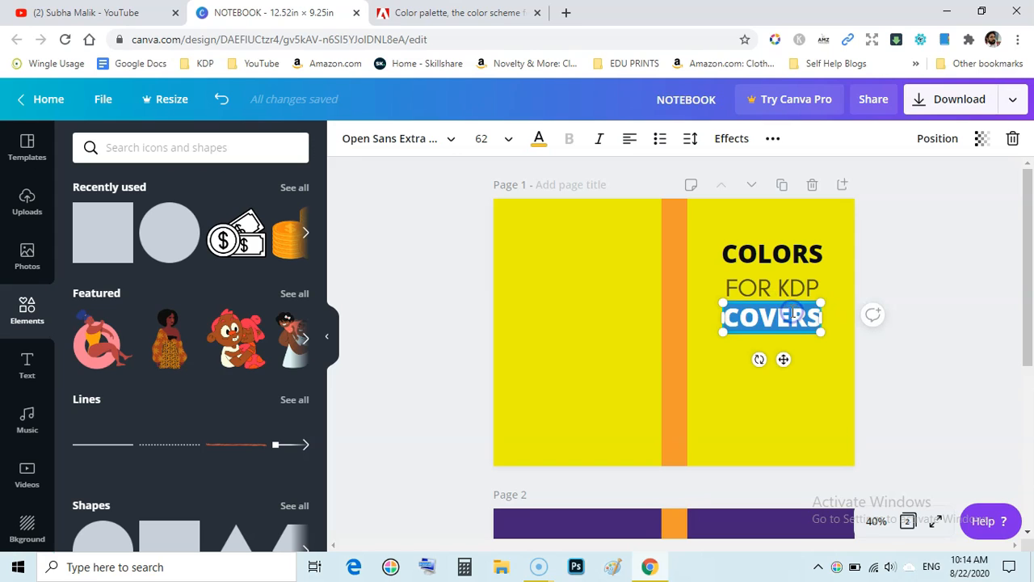
left_click(539, 139)
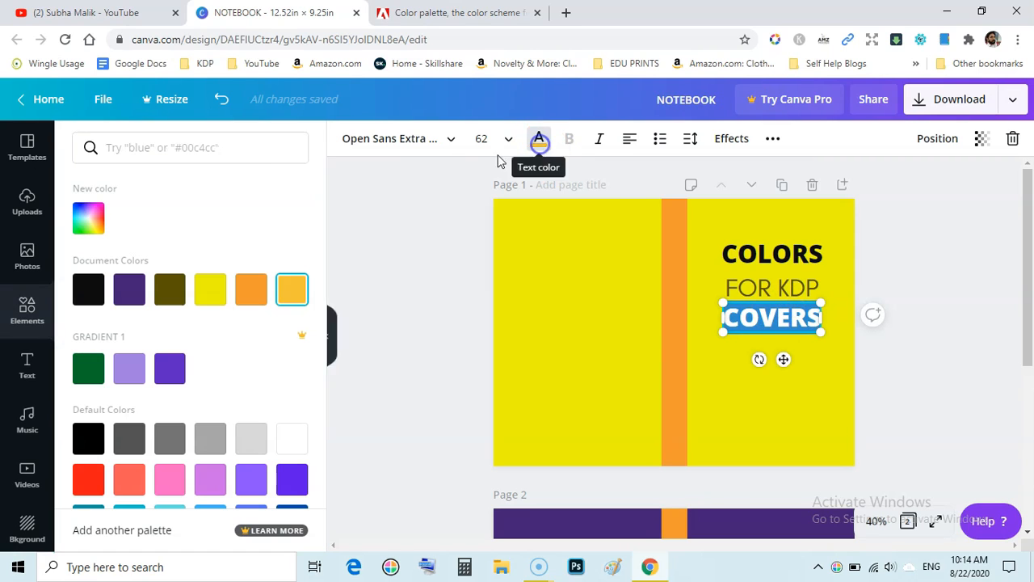
left_click(253, 153)
key("ctrl+v")
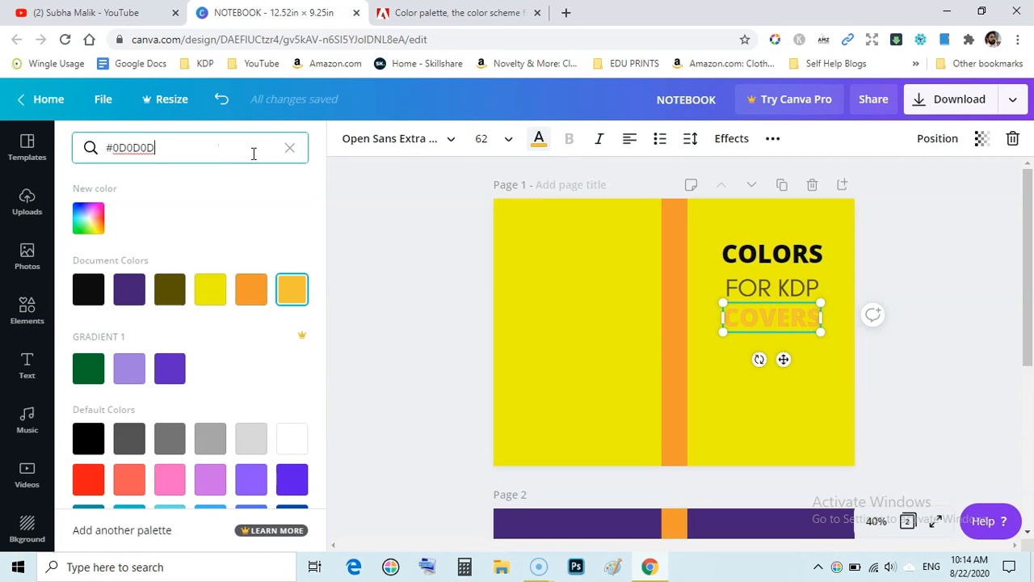
left_click(89, 216)
left_click(395, 250)
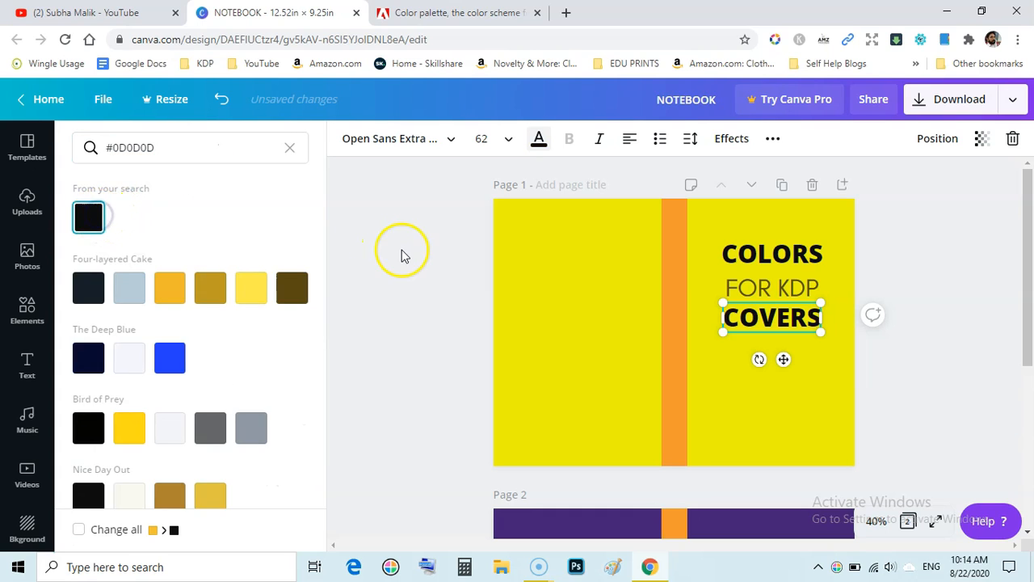
left_click(933, 254)
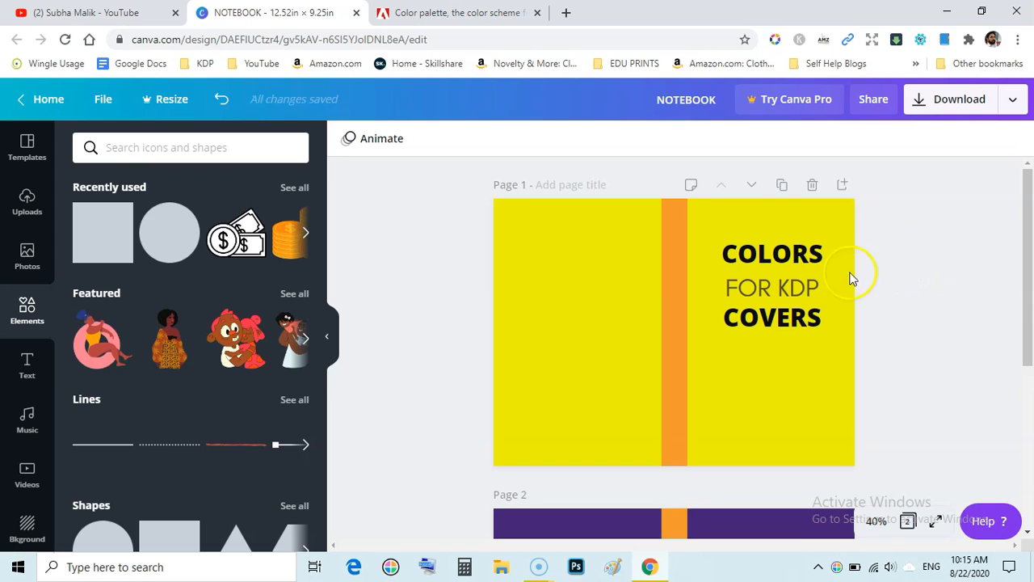
Copy the golden yellow #F2E205 hex code from the Adobe Color port crane theme and return to the Canva cover.
left_click(785, 319)
left_click(785, 319)
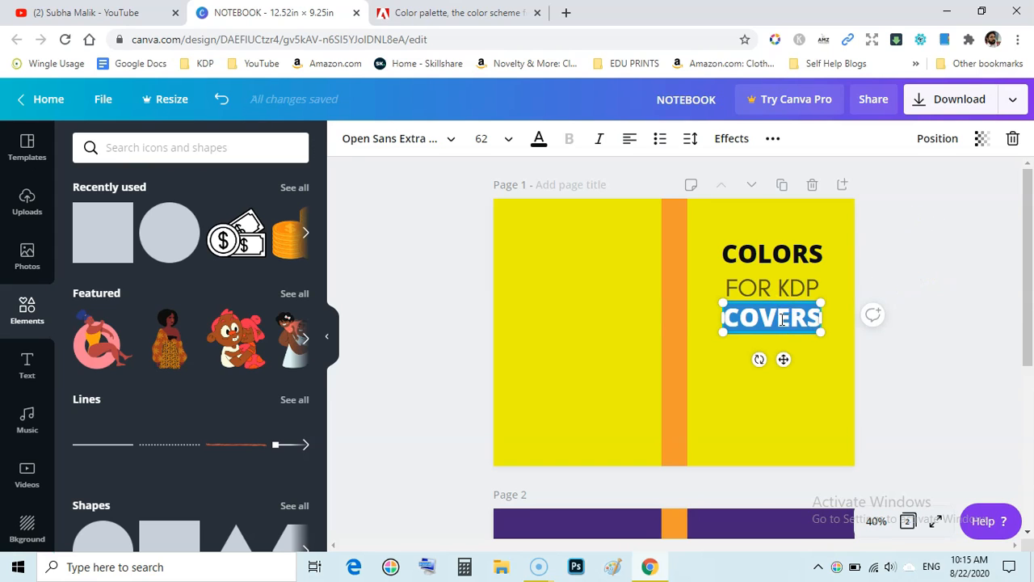
left_click(662, 291)
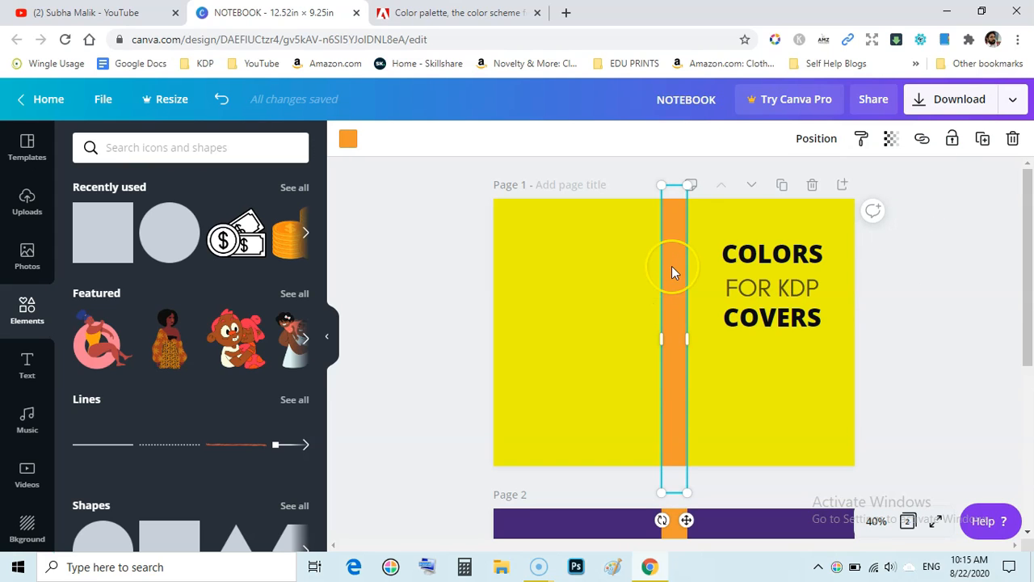
left_click(452, 12)
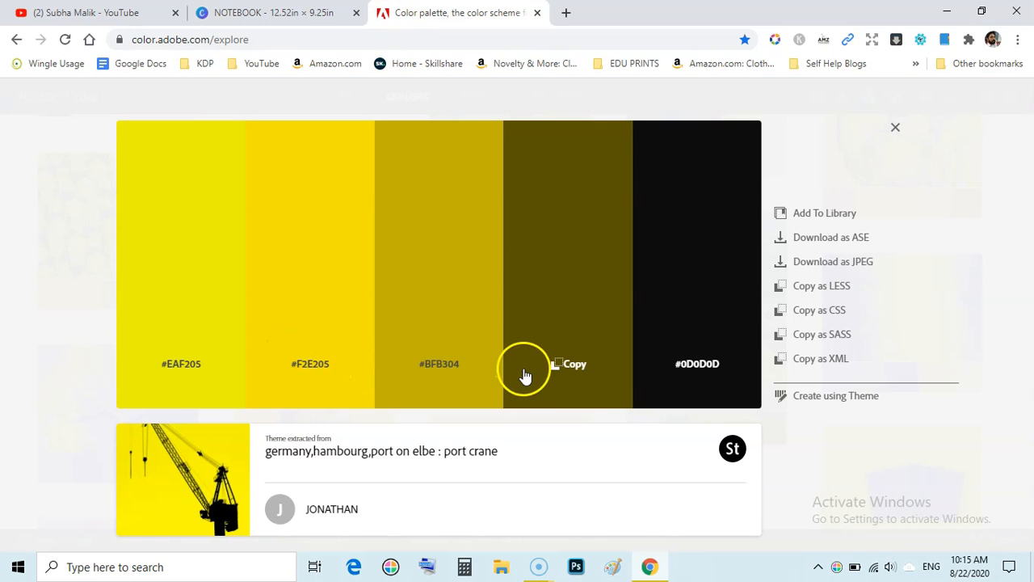
left_click(311, 366)
left_click(300, 13)
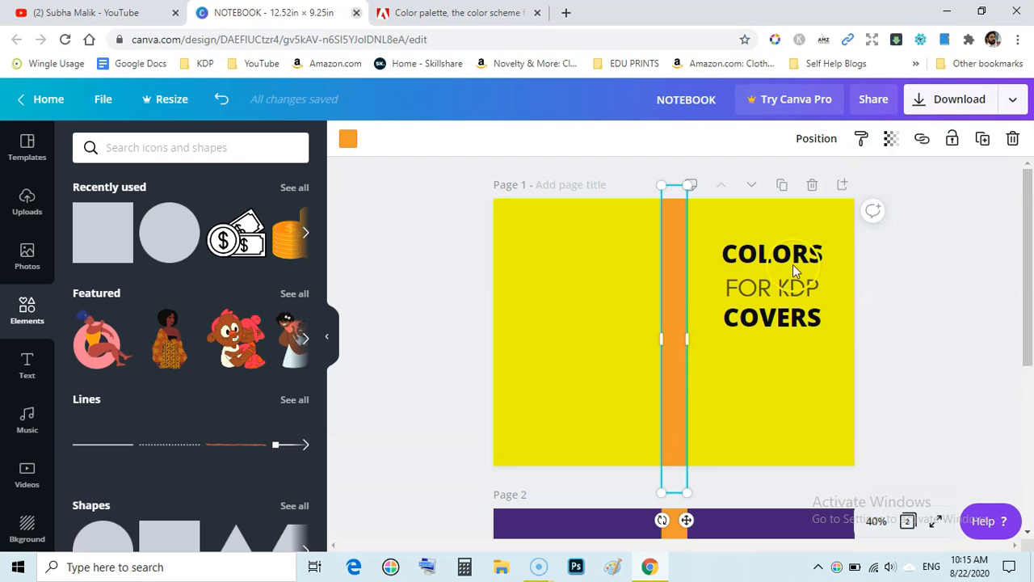
Try the copied golden yellow, #F2E205, on the FOR KDP title line of page 1.
double_click(811, 291)
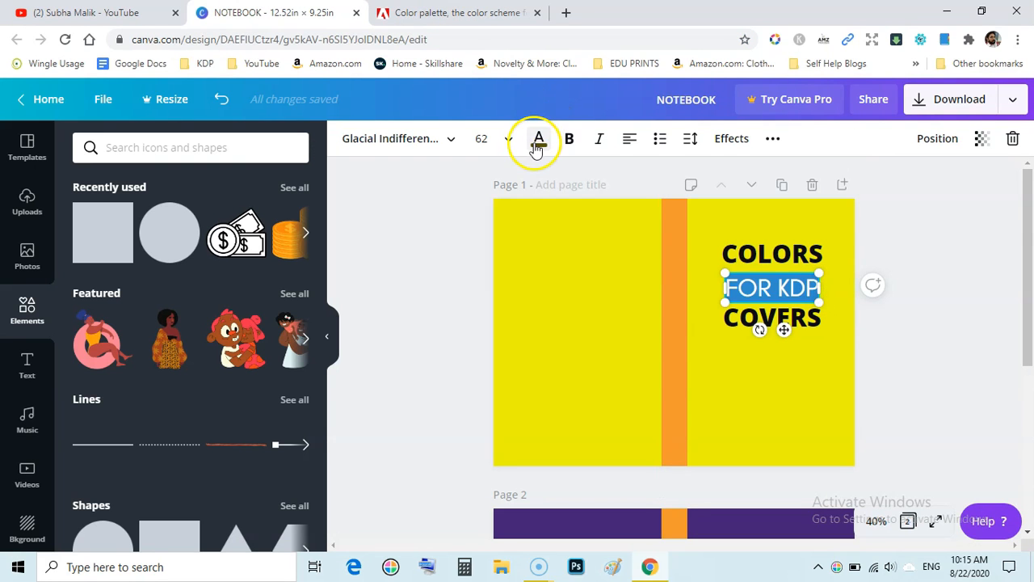
left_click(537, 141)
left_click(240, 145)
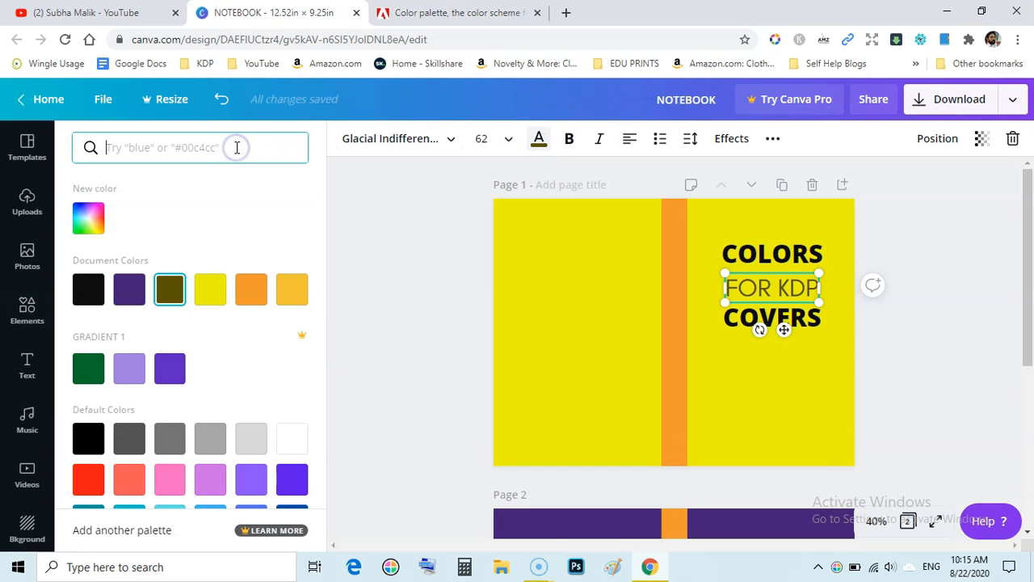
key("ctrl+v")
left_click(87, 219)
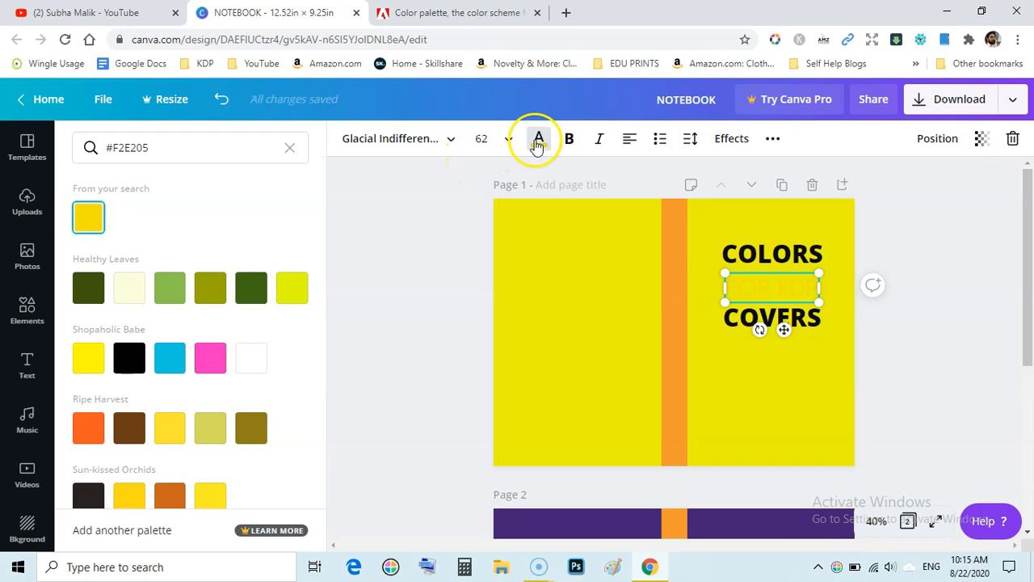
left_click(94, 217)
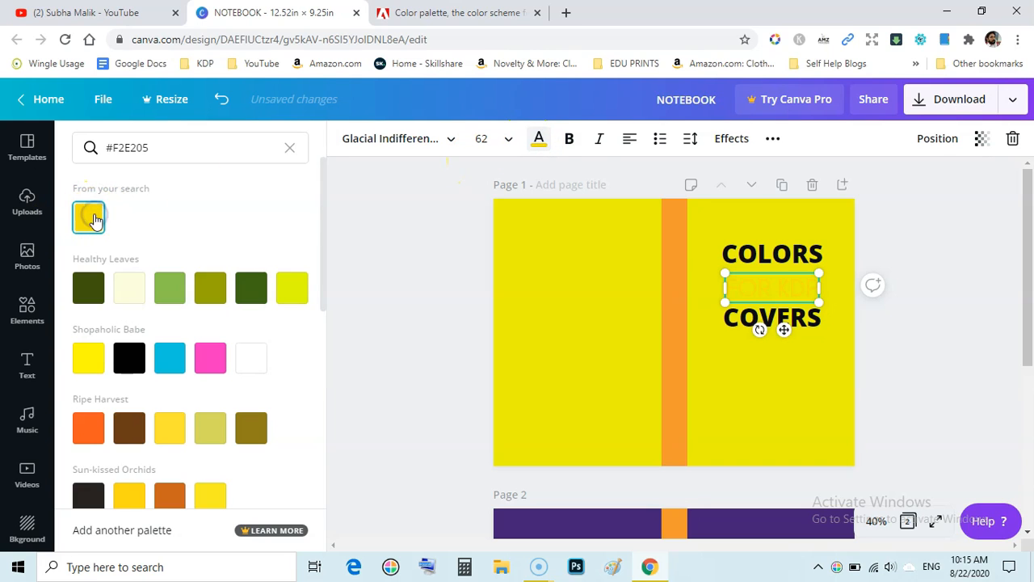
Mix a custom blue, #1f3ac8, as the text color of the FOR KDP title line on page 1.
left_click(539, 139)
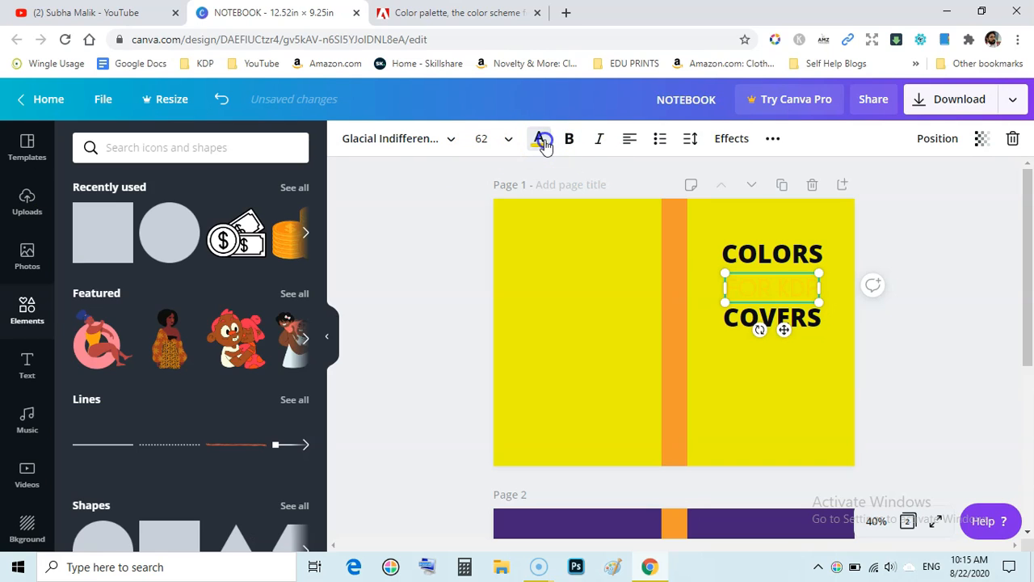
left_click(541, 140)
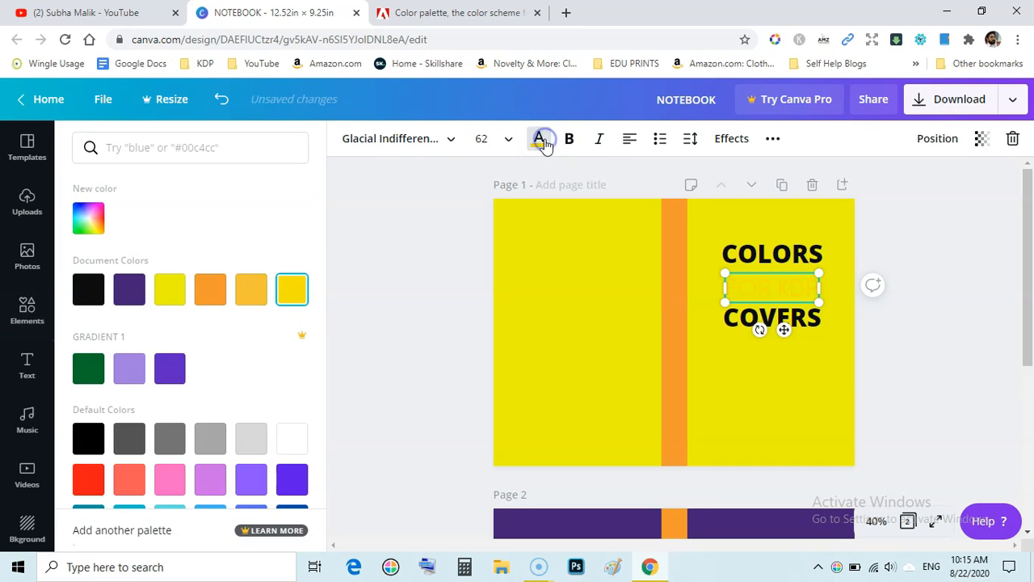
left_click(87, 218)
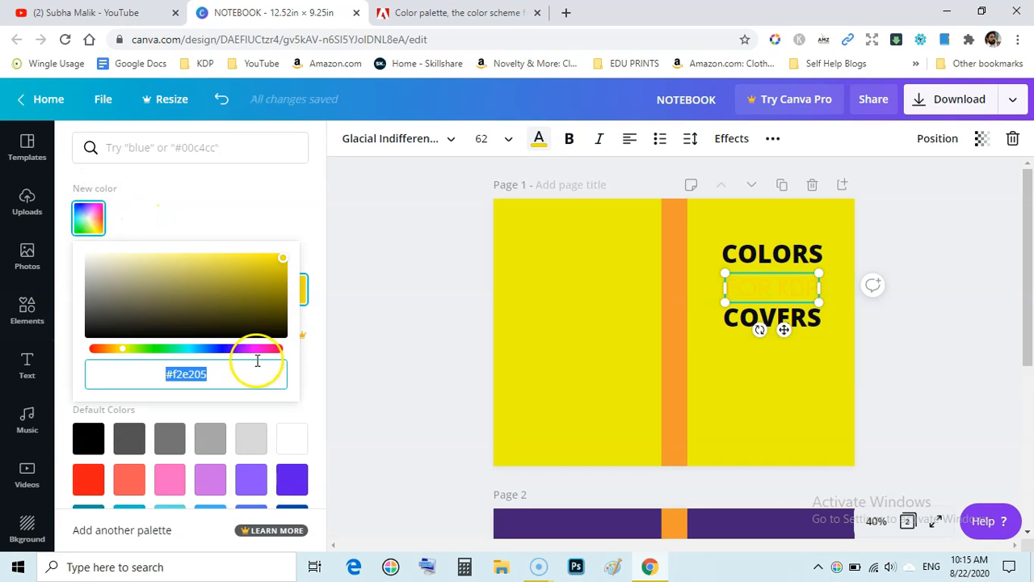
left_click_drag(281, 261, 154, 315)
left_click(210, 349)
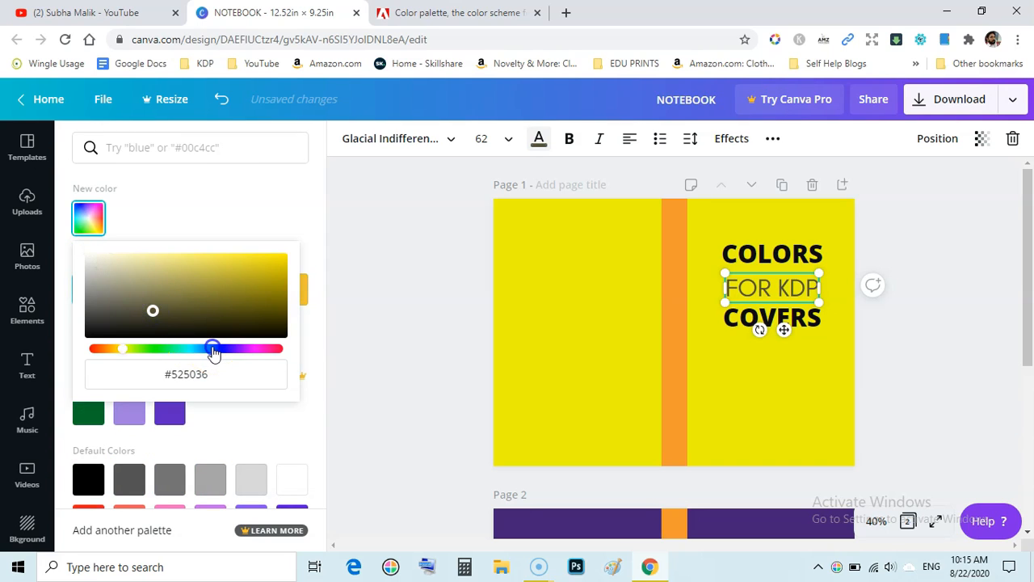
left_click(257, 275)
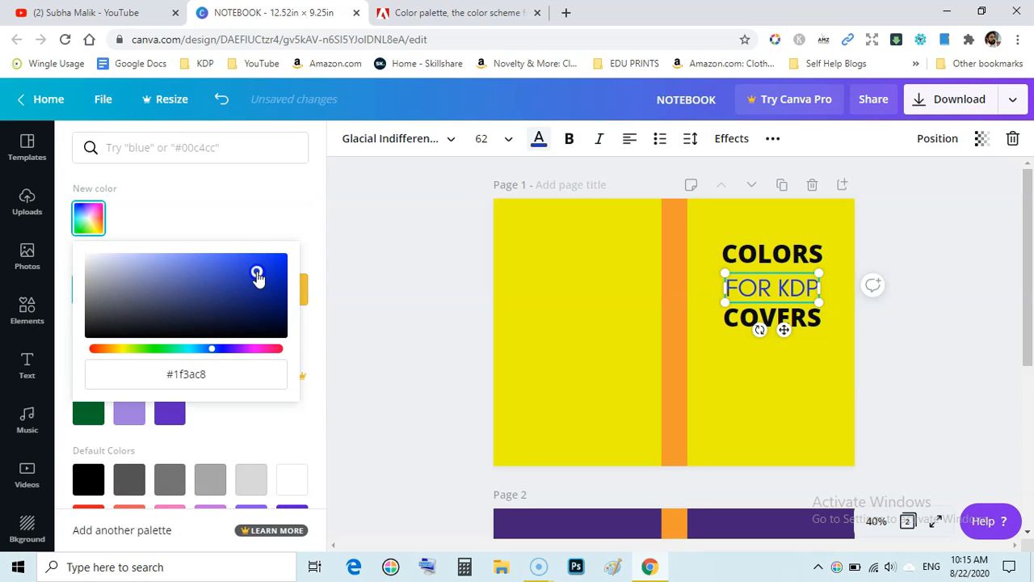
left_click(415, 249)
left_click(997, 299)
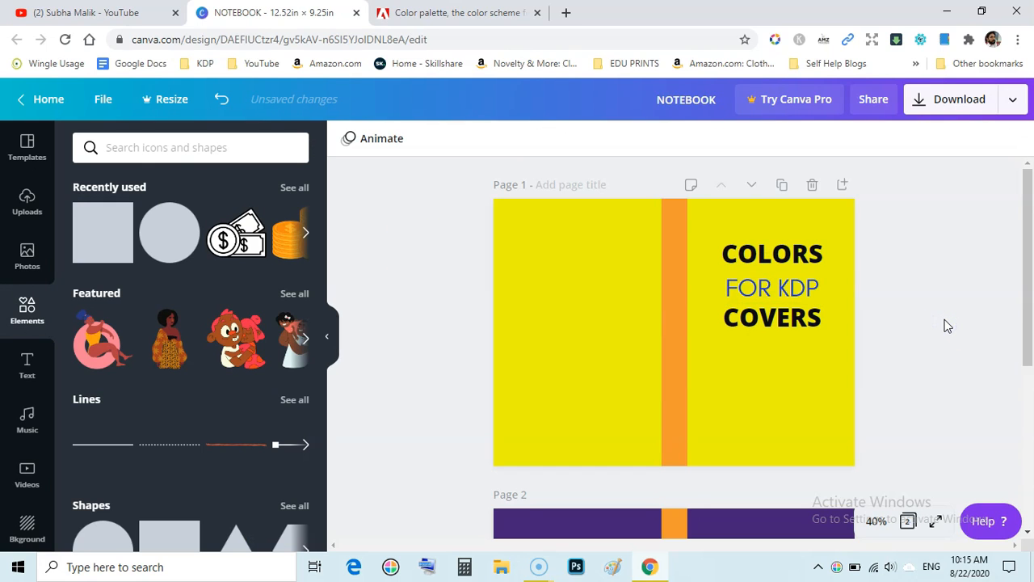
Recolor the spine stripe on page 1 with the near-black from the document colors, after trying the dark purple.
left_click(670, 305)
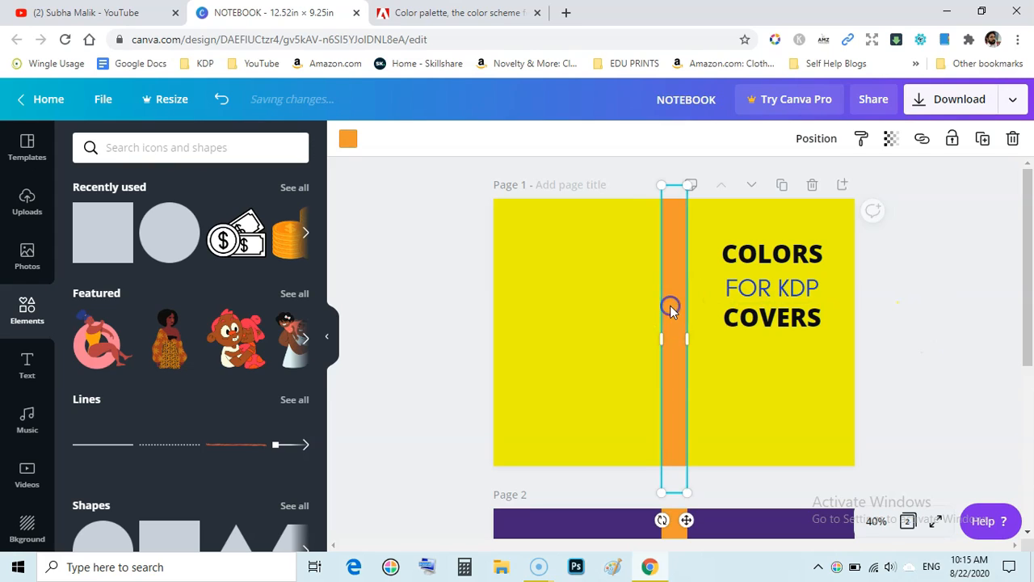
left_click(348, 140)
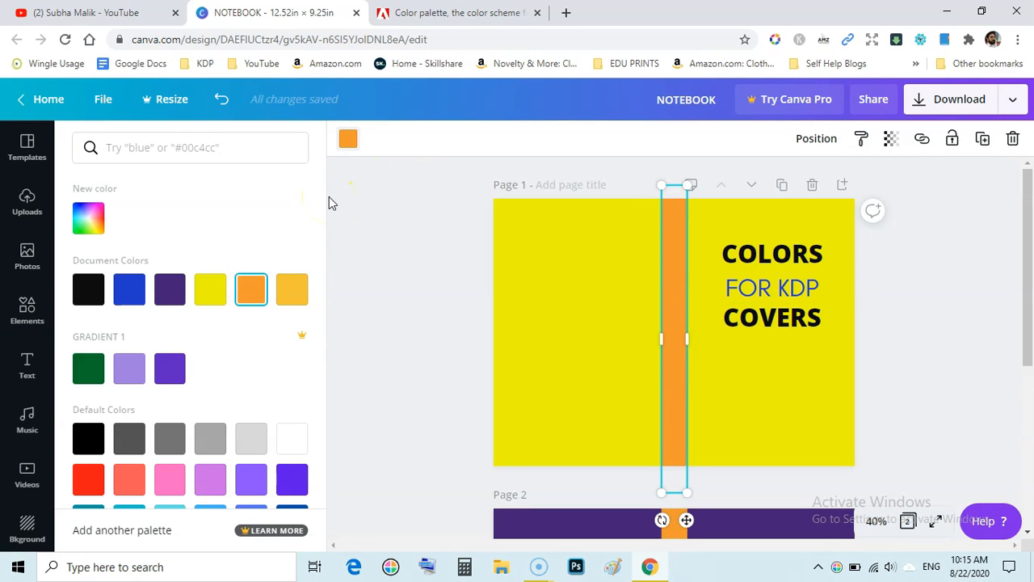
left_click(173, 290)
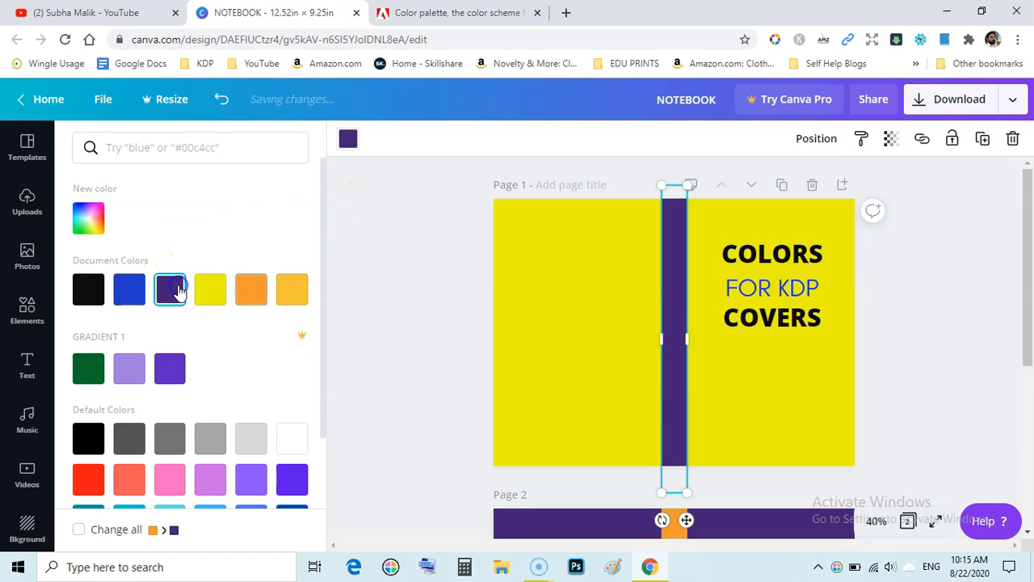
left_click(86, 290)
left_click(339, 240)
left_click(939, 360)
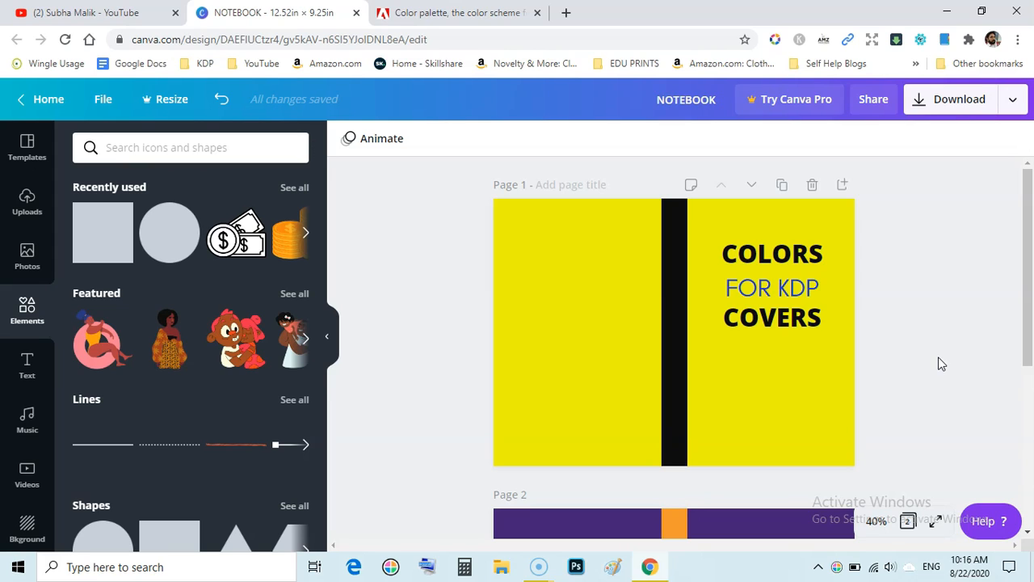
Switch to Adobe Color, close the port crane theme, and browse the second page of Explore themes.
key("ctrl+Tab")
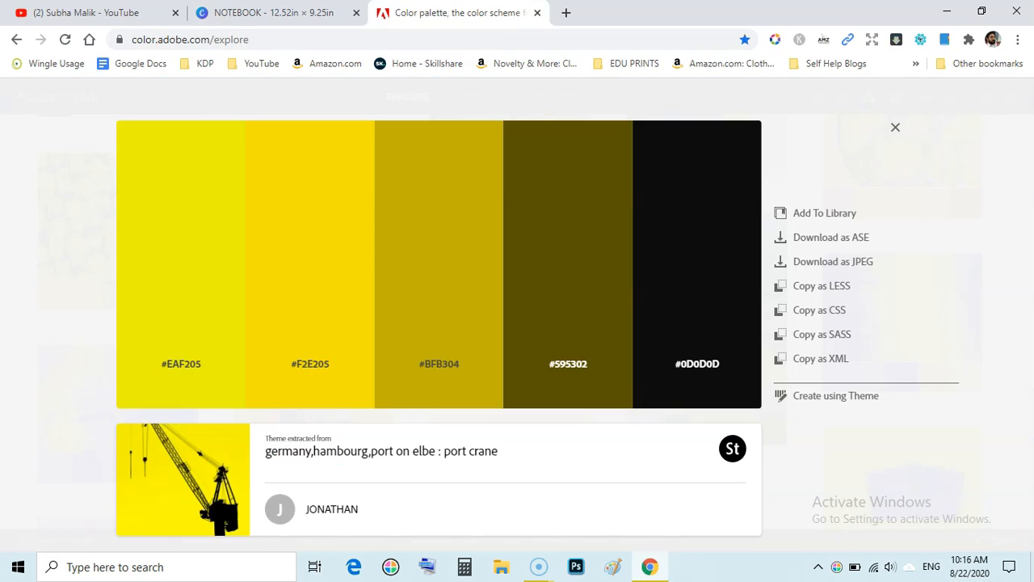
left_click(900, 129)
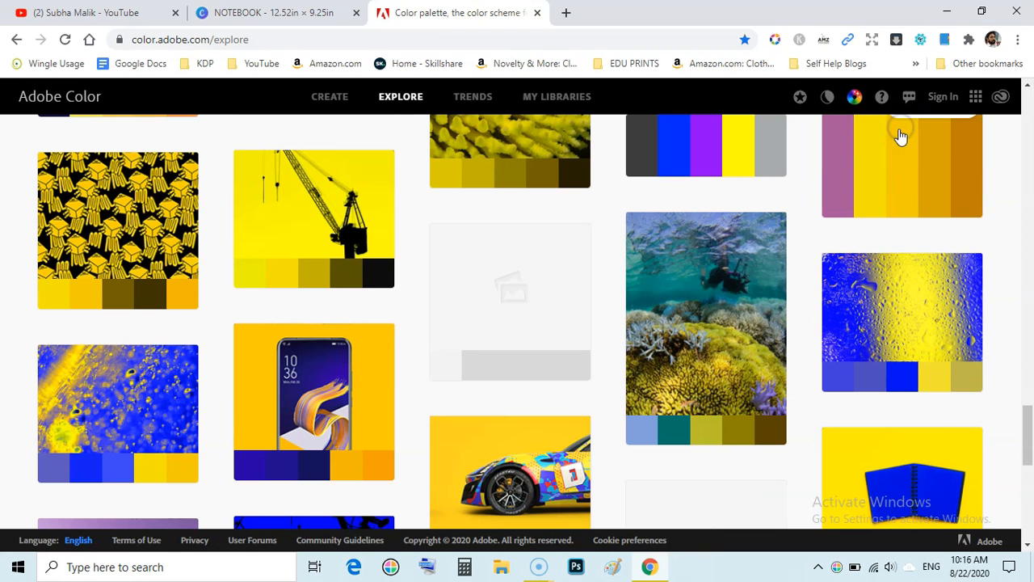
left_click_drag(1028, 428, 1030, 513)
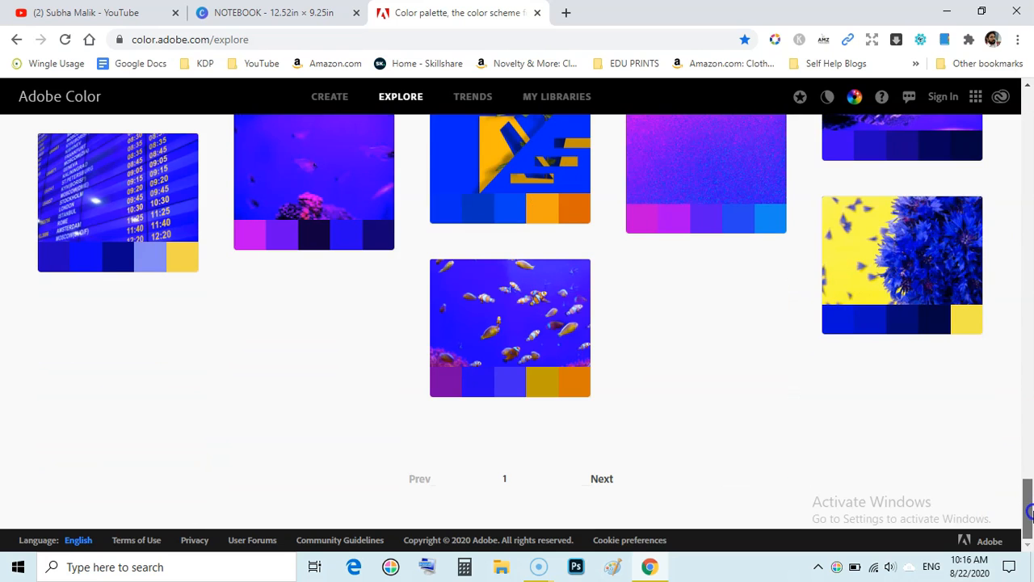
left_click(605, 482)
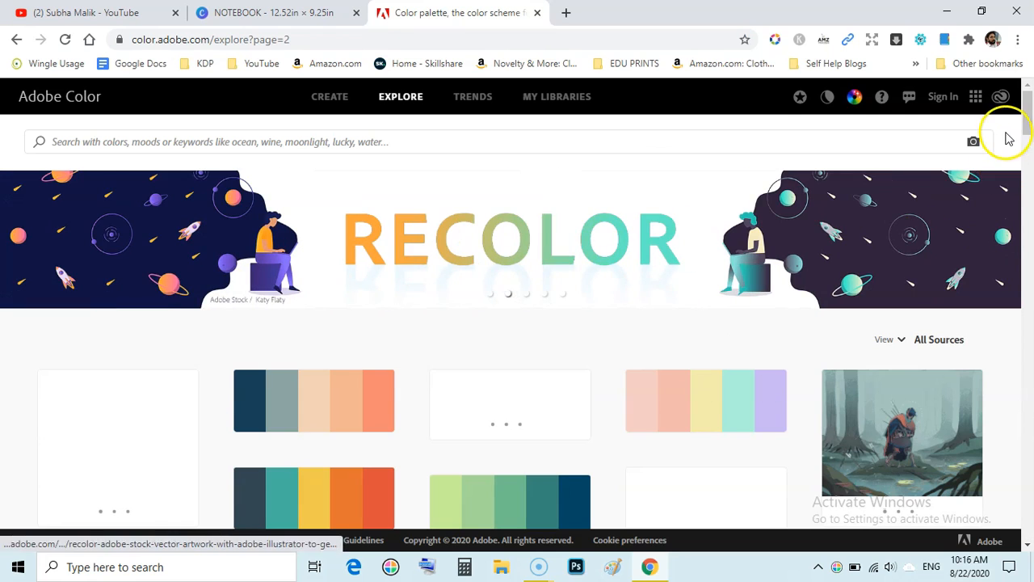
left_click_drag(1027, 117, 1029, 137)
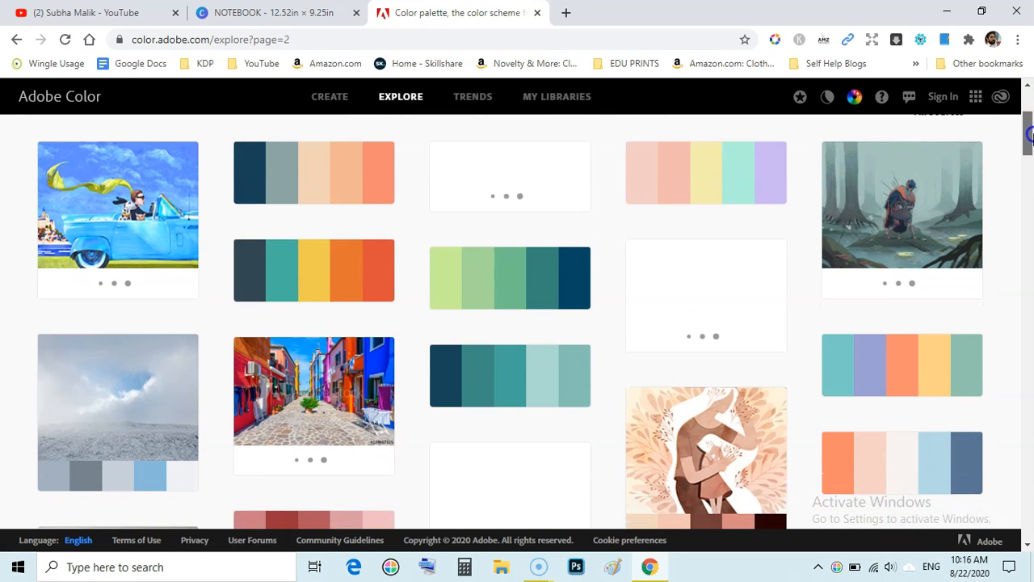
Open the green and blue Mossy Sunset theme and copy its dark blue, #054863.
left_click(471, 289)
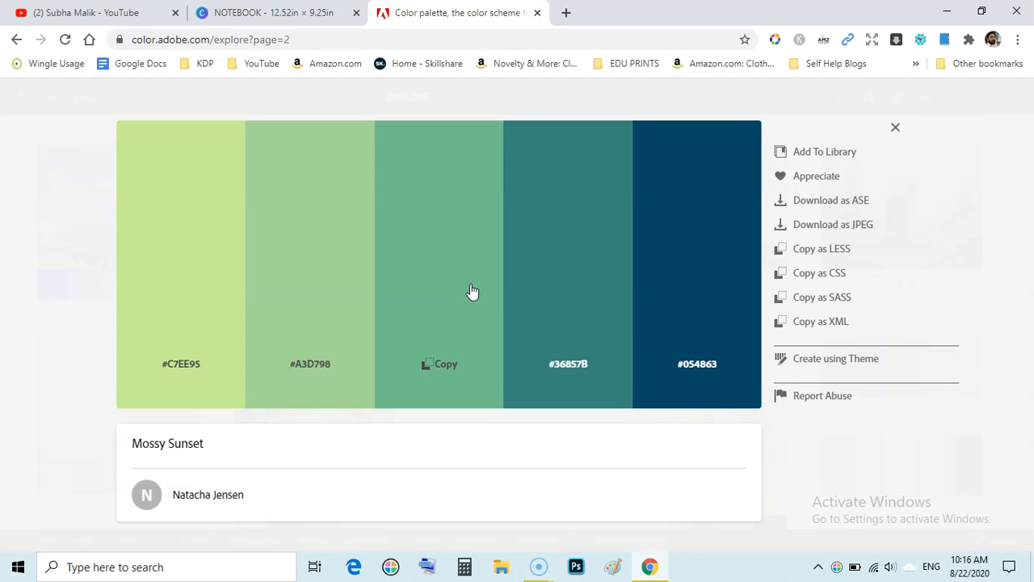
left_click(939, 197)
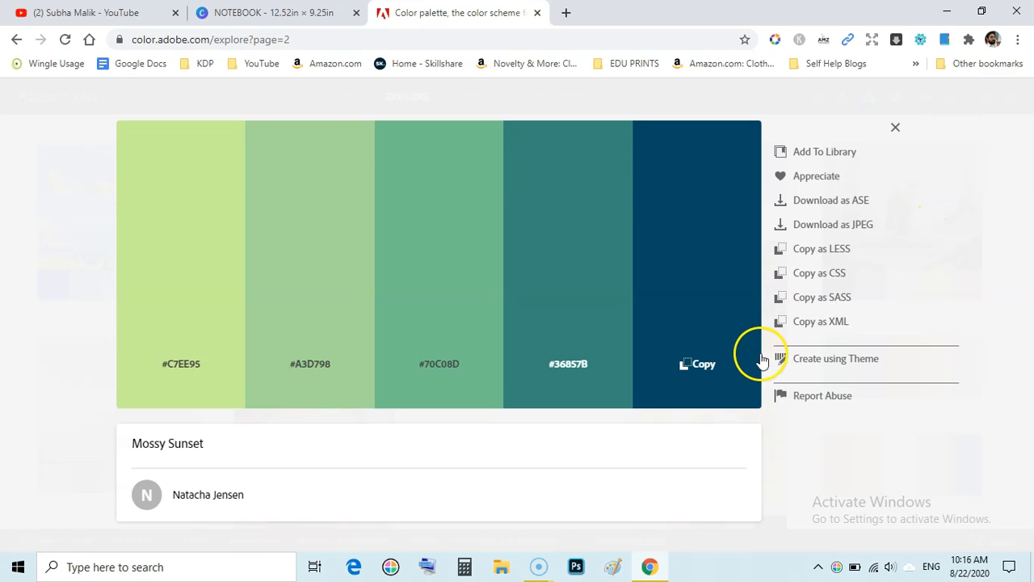
left_click(699, 364)
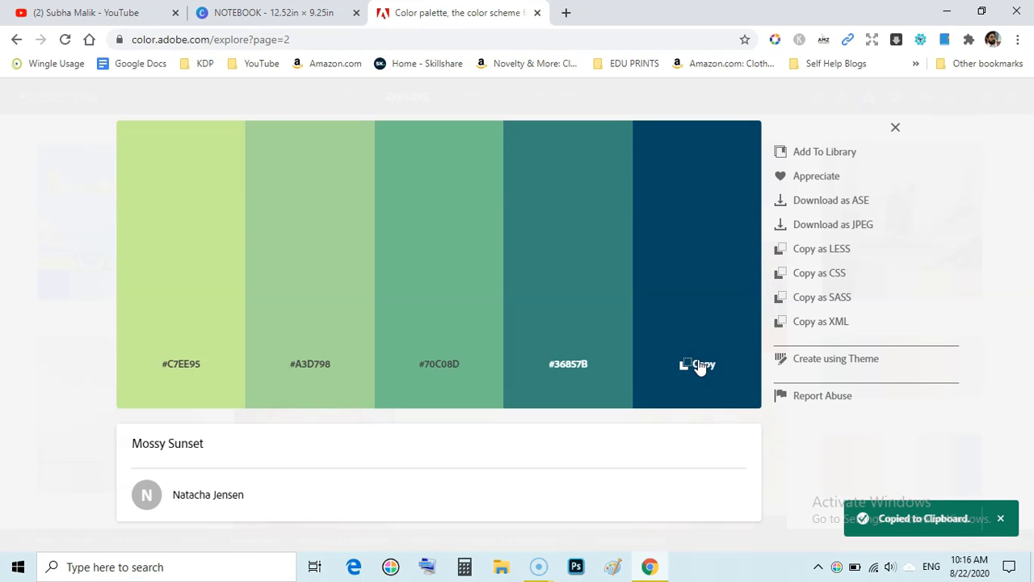
Switch to Canva and duplicate the yellow cover on page 1.
key("ctrl+shift+Tab")
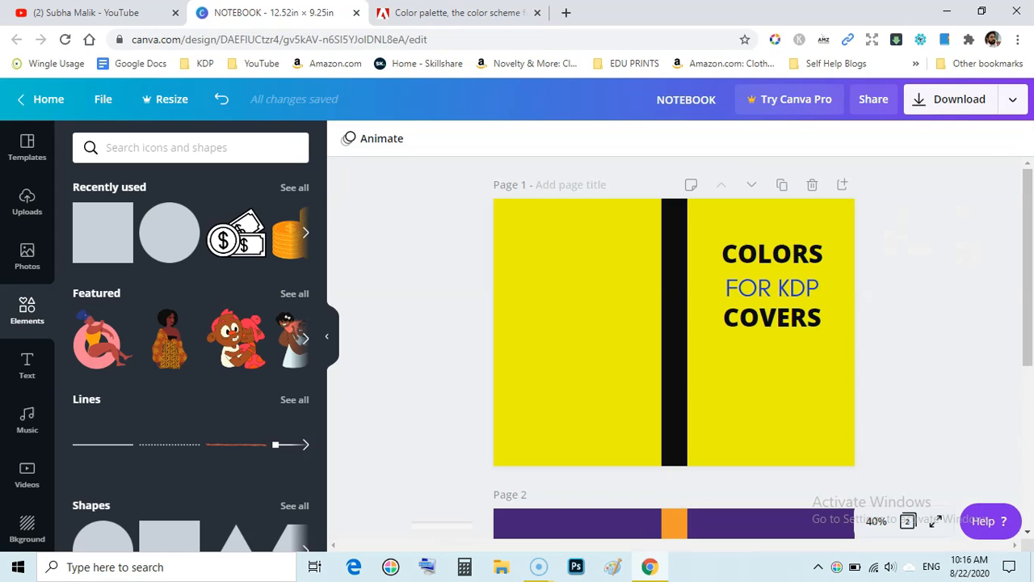
left_click(783, 186)
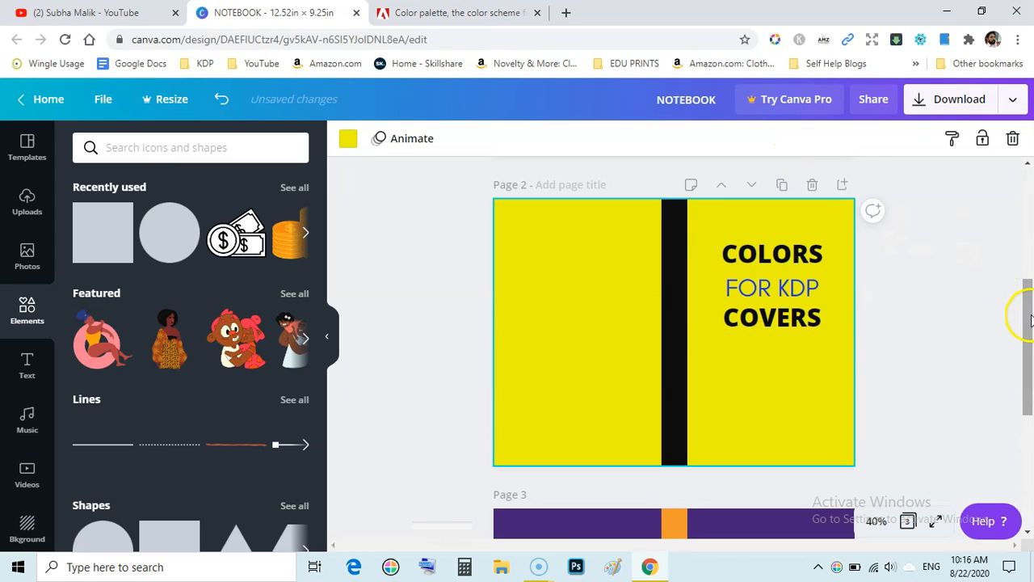
Recolor the yellow background of page 1 with the copied dark blue, #054863.
left_click_drag(1023, 312, 1010, 192)
left_click(618, 287)
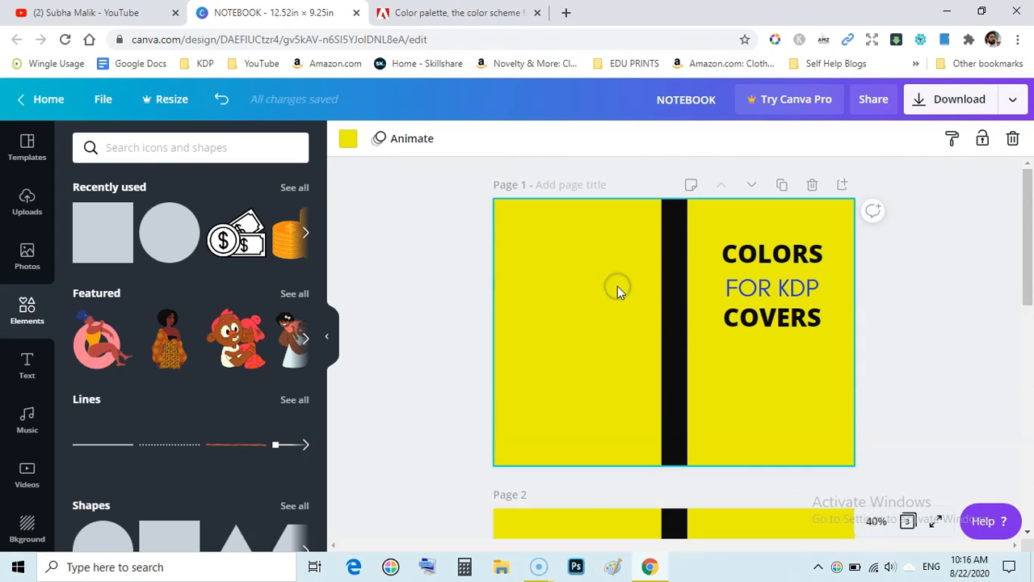
left_click(348, 138)
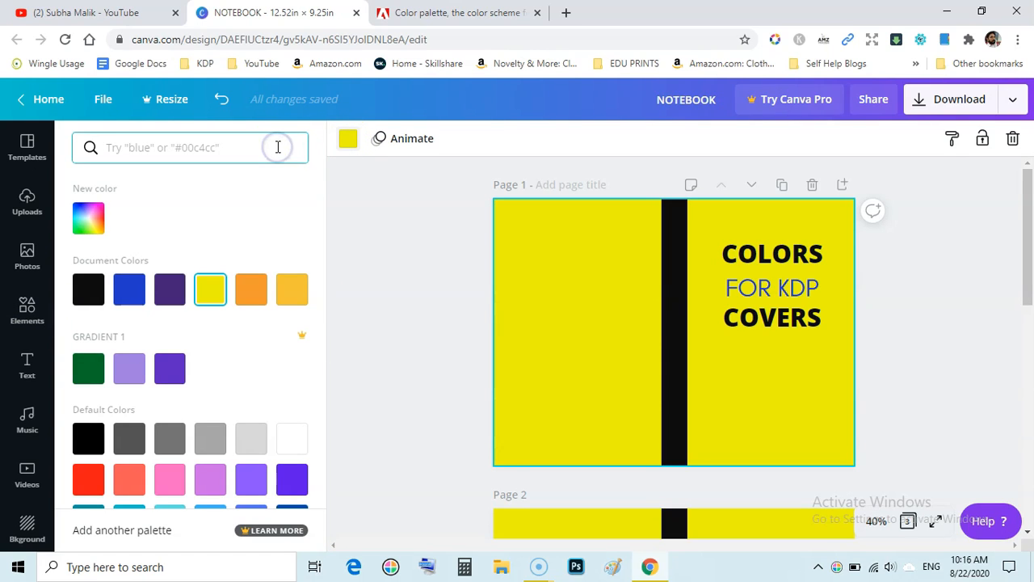
key("ctrl+v")
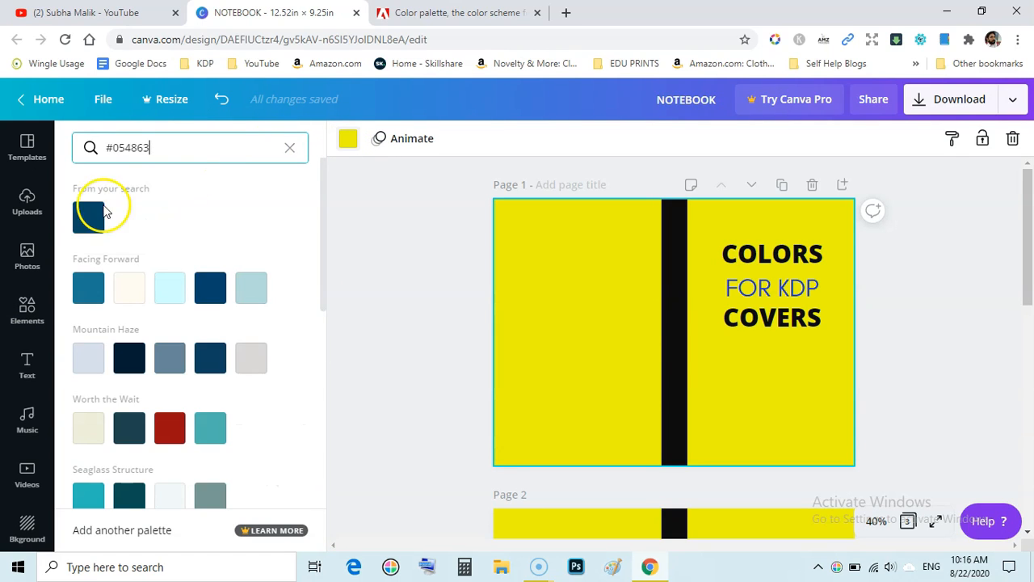
left_click(87, 218)
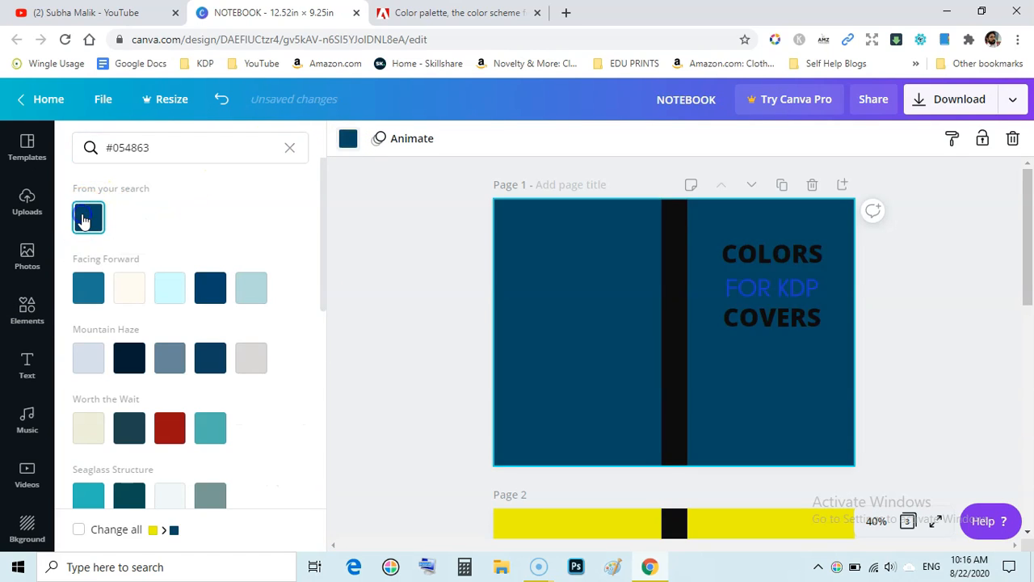
left_click(434, 241)
Copy the light green #C7EE95 from Mossy Sunset in Adobe Color and apply it to the COLORS title line on page 1 in Canva.
left_click(459, 13)
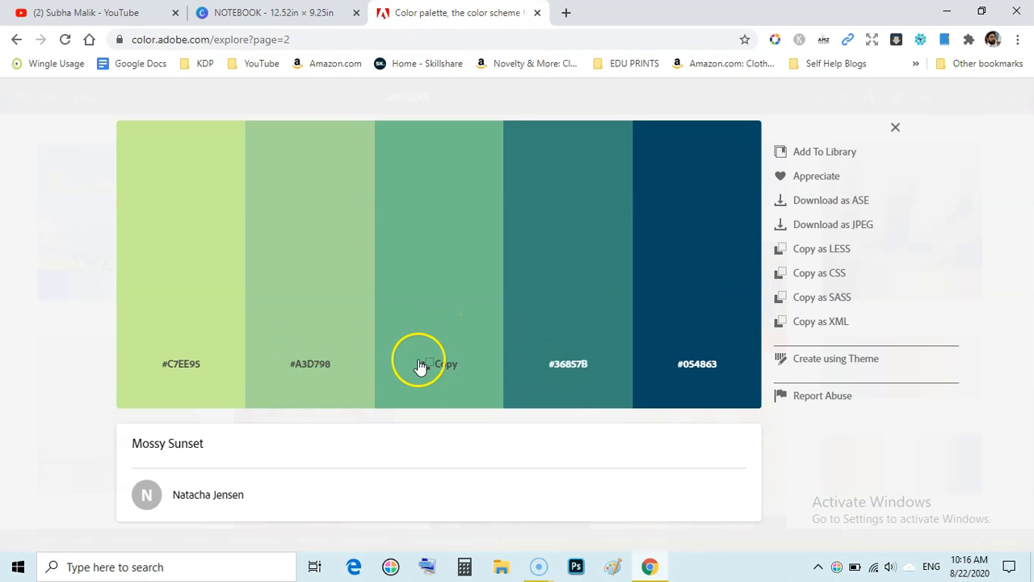
left_click(175, 364)
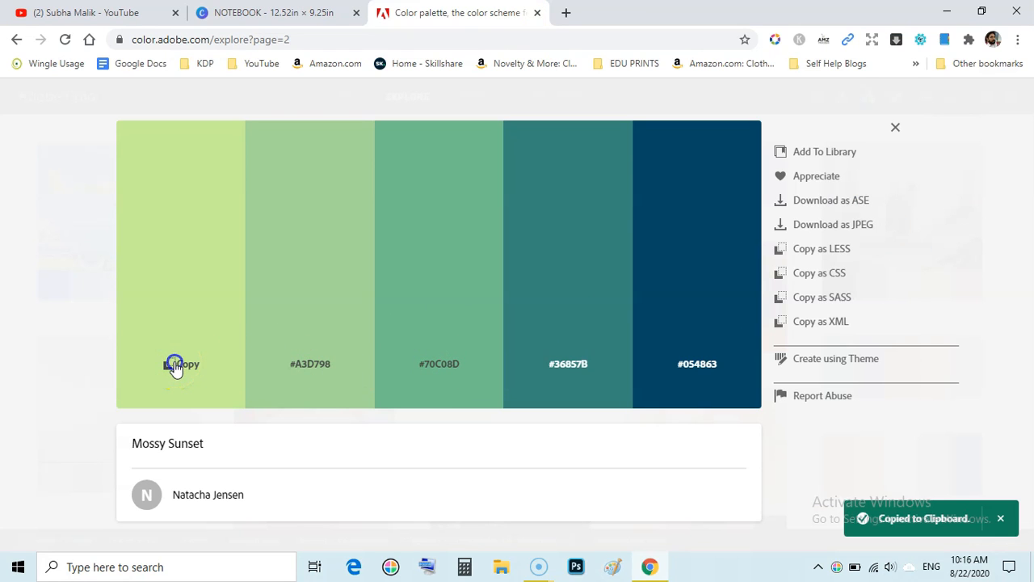
left_click(277, 13)
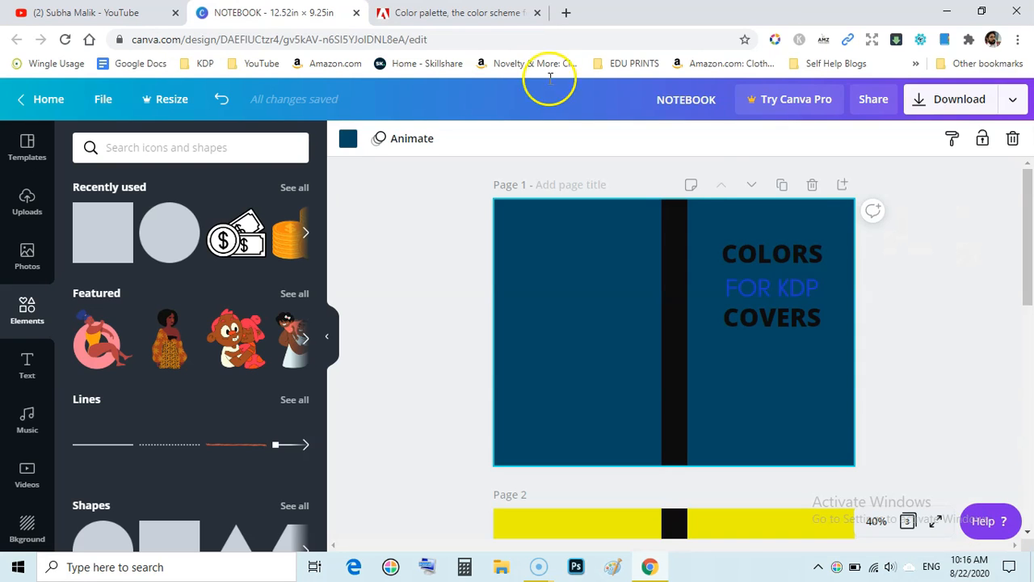
double_click(790, 245)
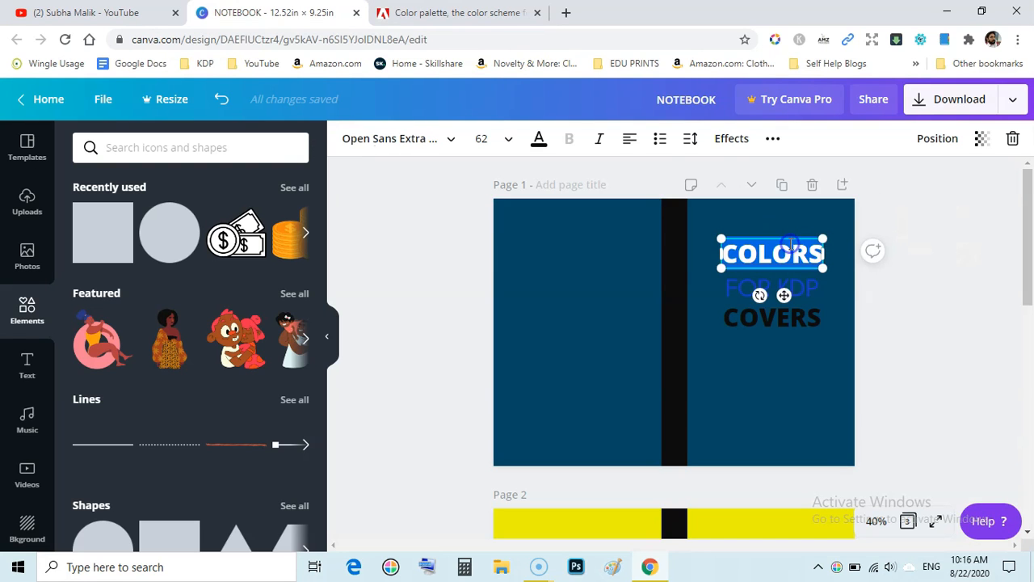
left_click(538, 143)
left_click(209, 143)
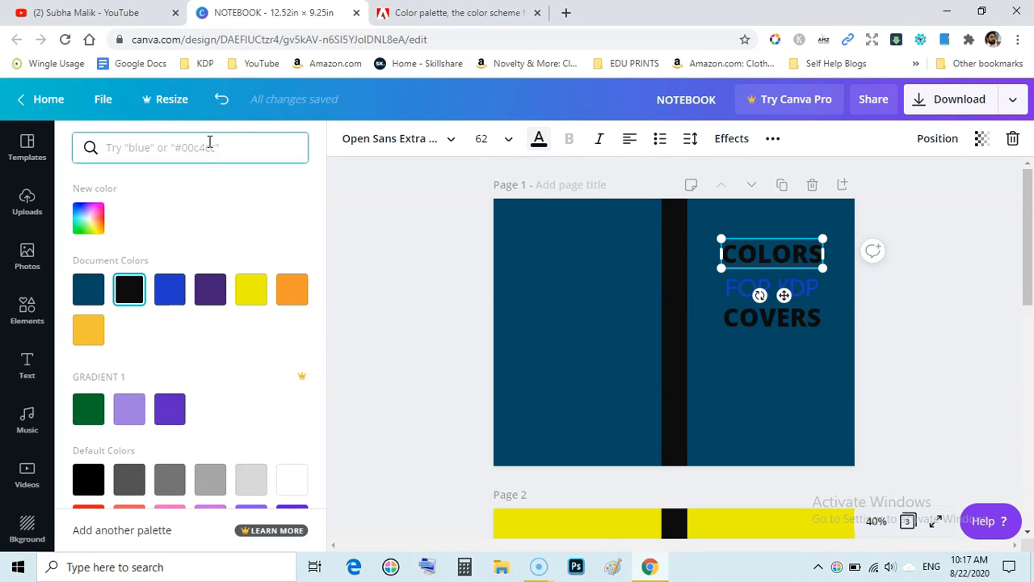
type("#C7EE95")
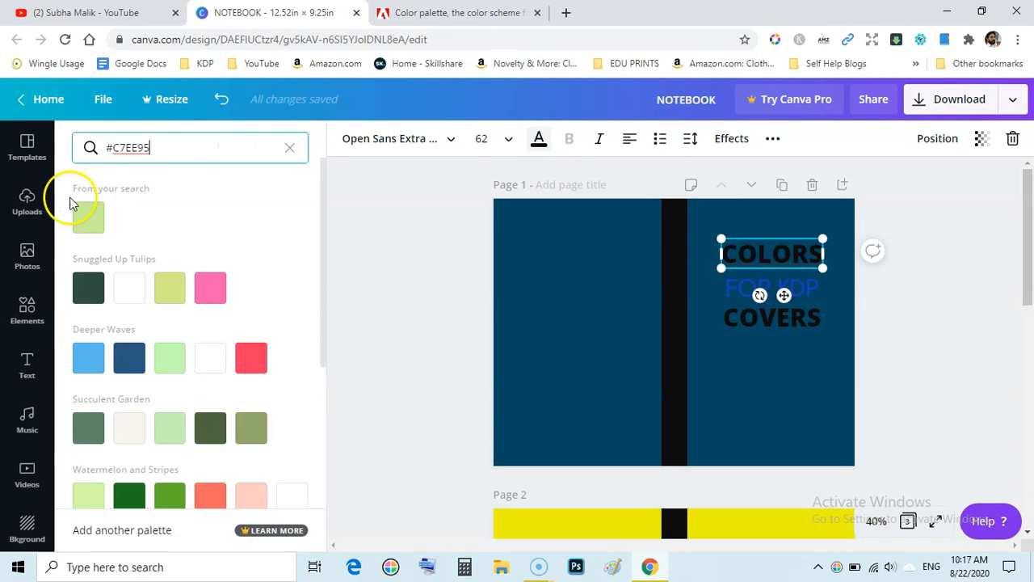
left_click(86, 218)
left_click(420, 253)
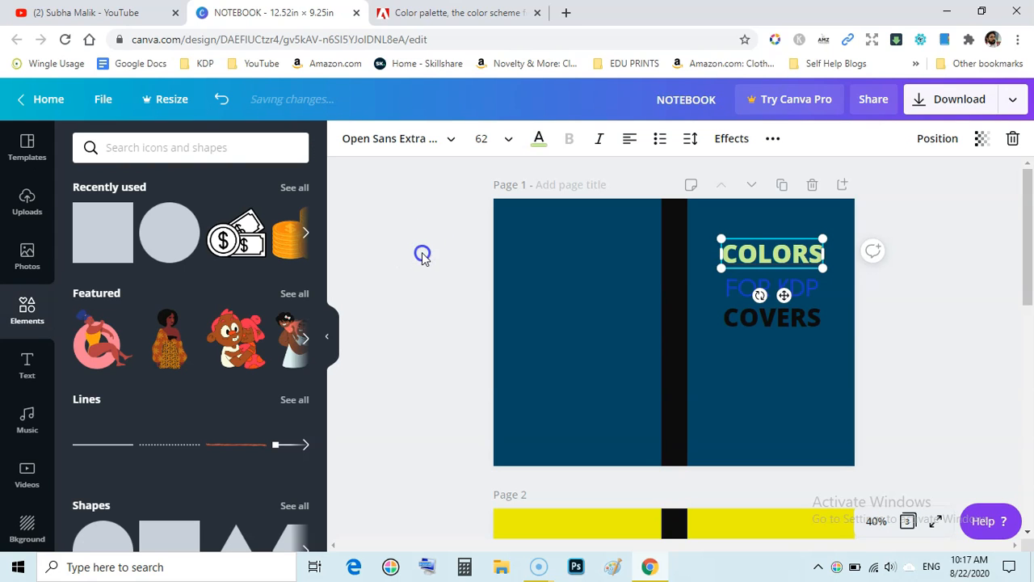
left_click(422, 255)
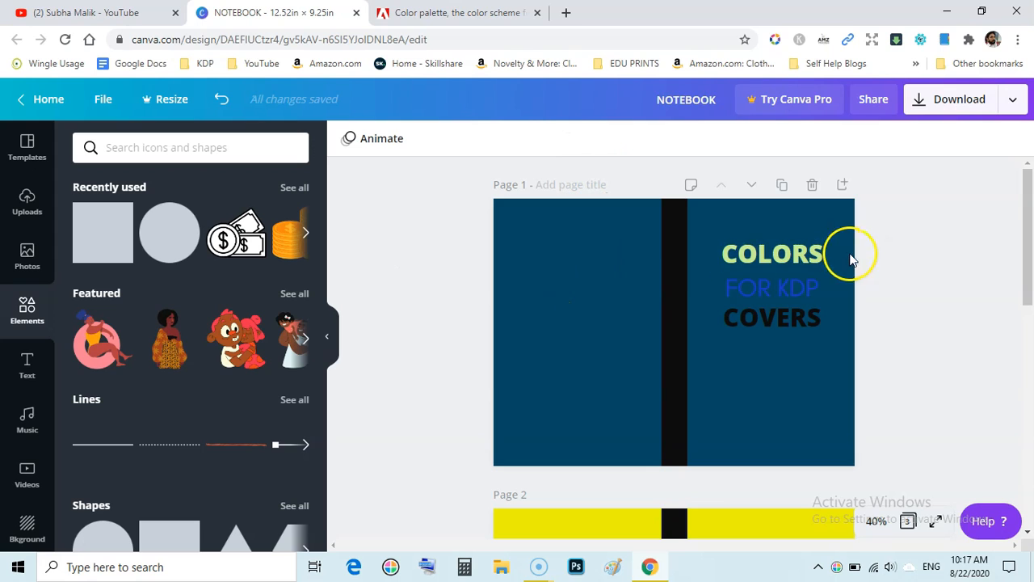
Copy the soft green #A3D798 from the Adobe Color theme and apply it to the FOR KDP title line on page 1 in Canva.
left_click(403, 14)
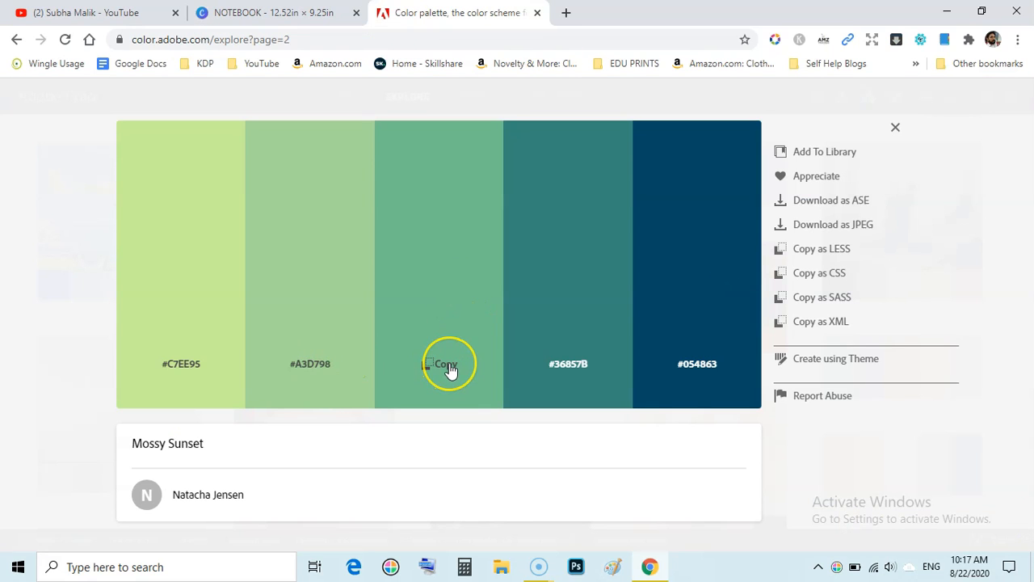
left_click(320, 365)
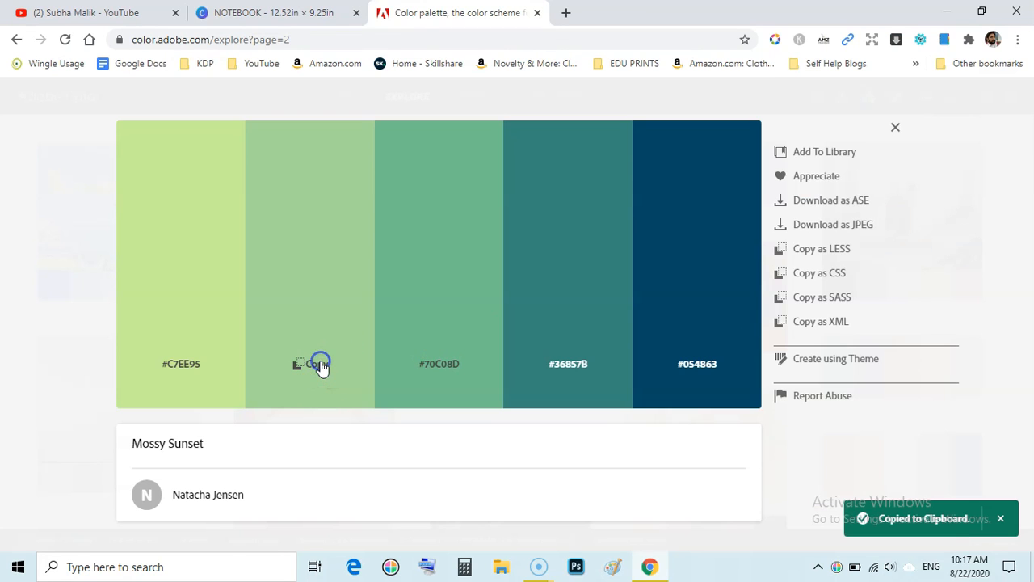
left_click(275, 13)
left_click(760, 289)
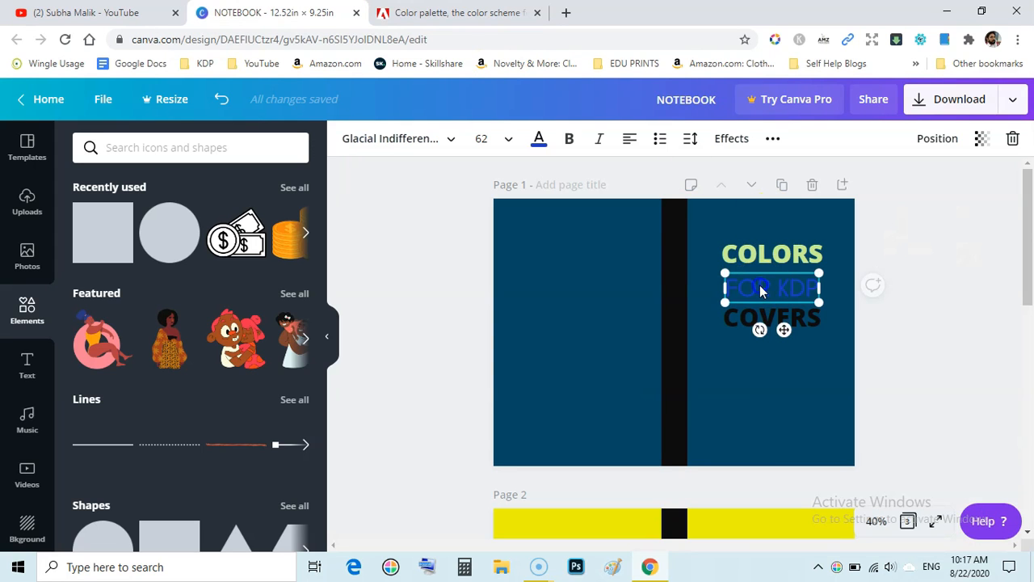
left_click(761, 285)
left_click(537, 139)
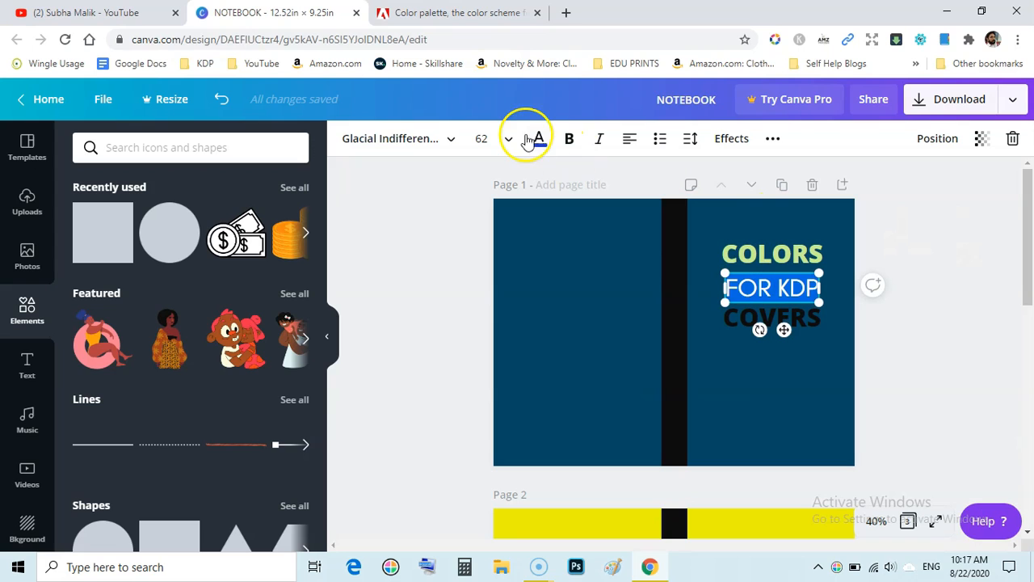
left_click(280, 143)
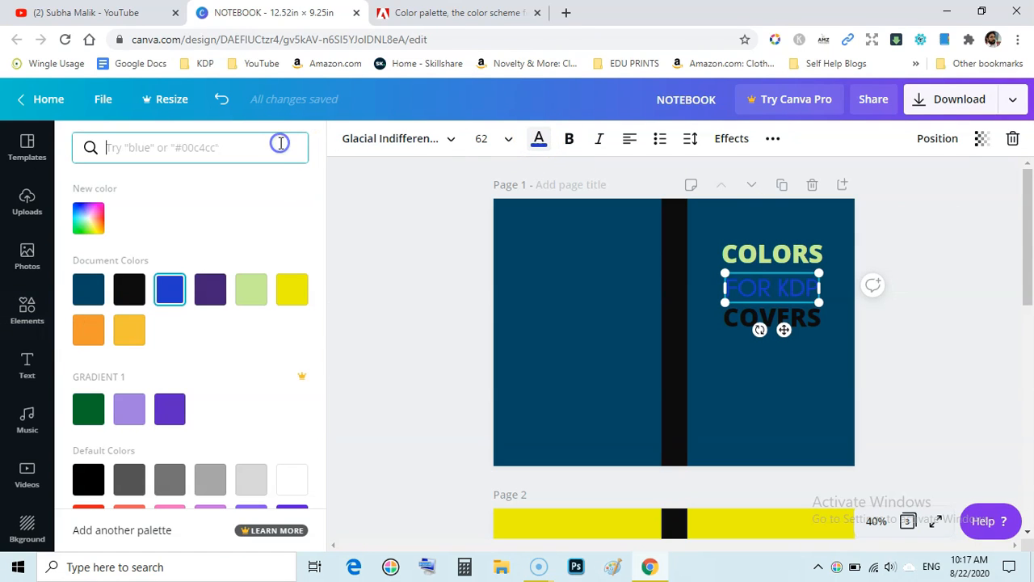
key("ctrl+v")
left_click(88, 216)
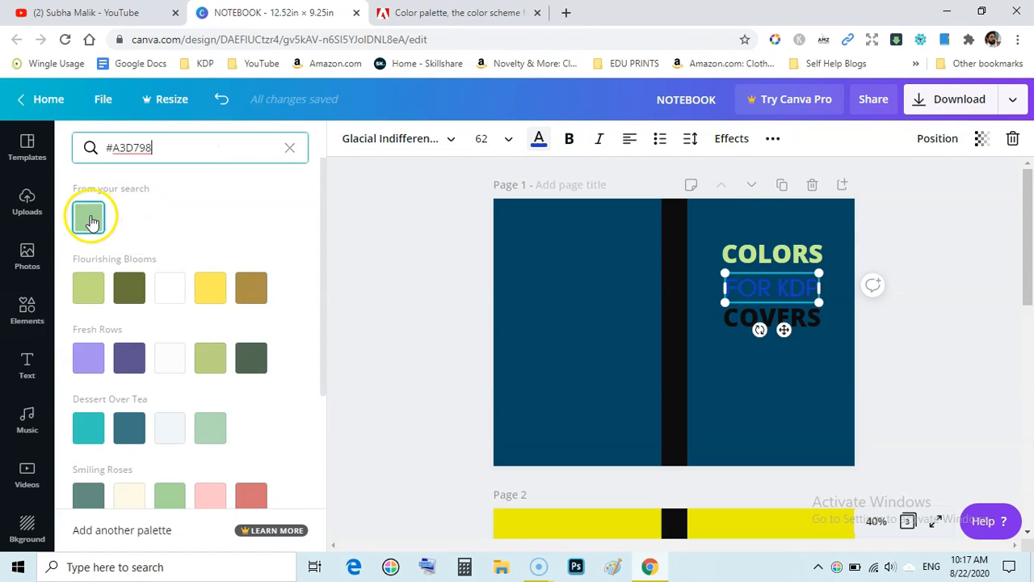
left_click(413, 224)
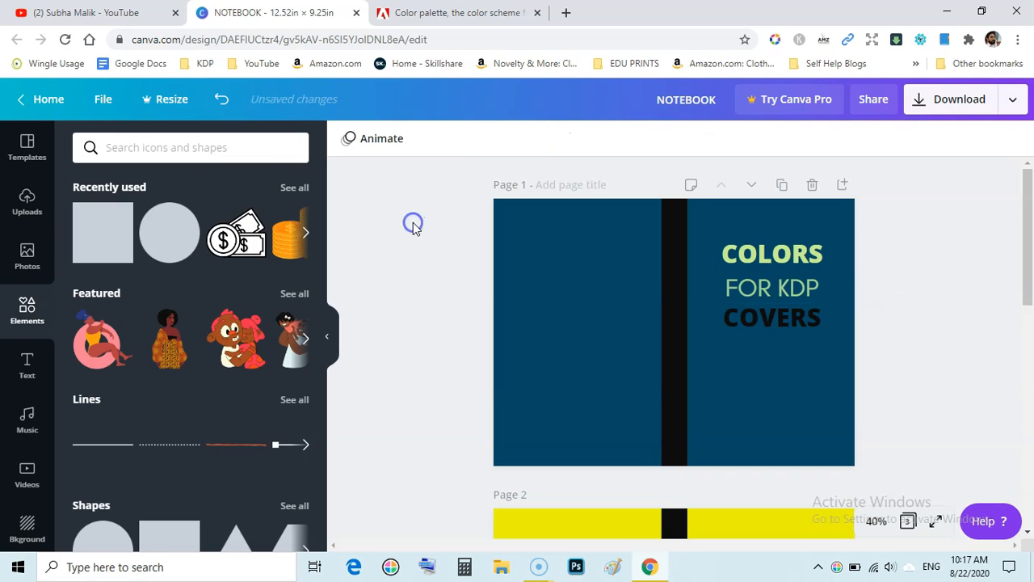
Copy the teal #36857B from the Adobe Color theme and try it on the COVERS title line on page 1 in Canva.
key("ctrl+Tab")
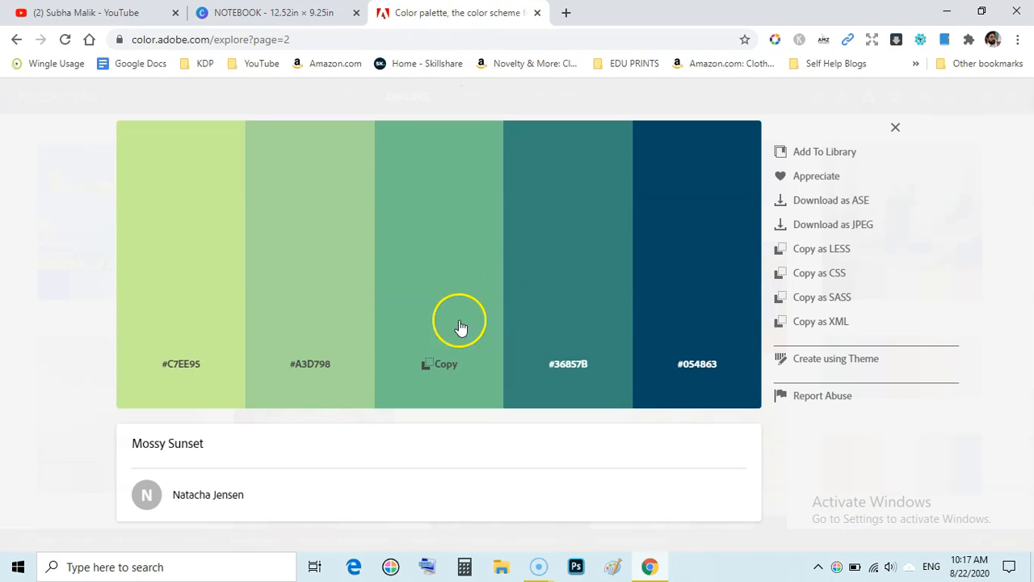
left_click(569, 366)
key("ctrl+shift+Tab")
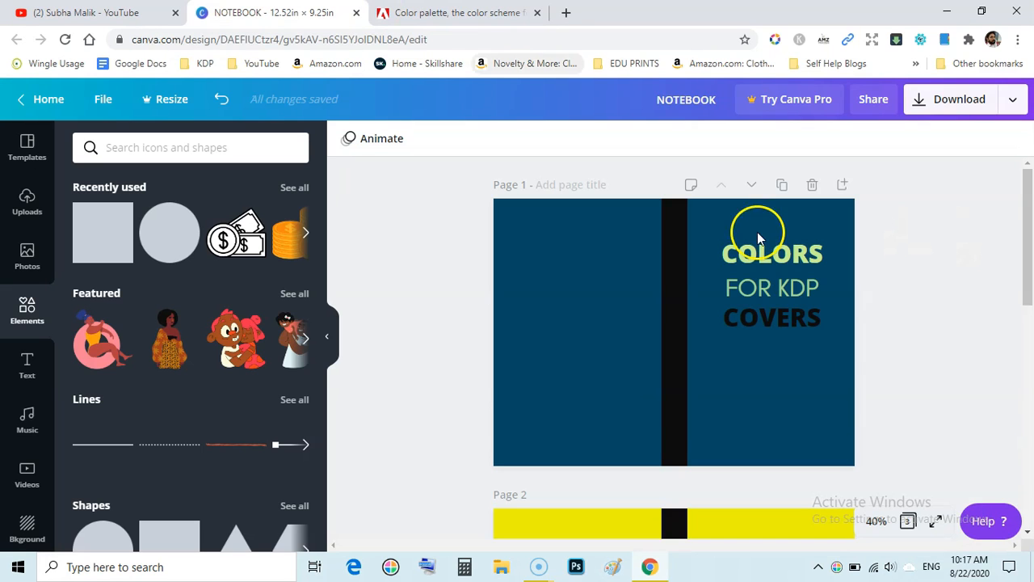
left_click(805, 326)
double_click(805, 326)
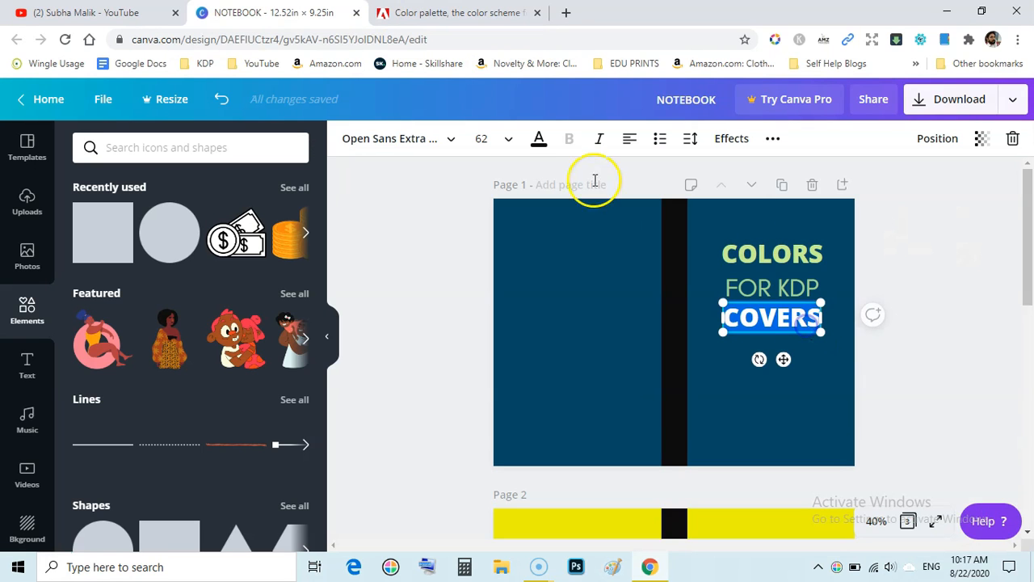
left_click(537, 138)
left_click(260, 146)
key("ctrl+v")
left_click(90, 218)
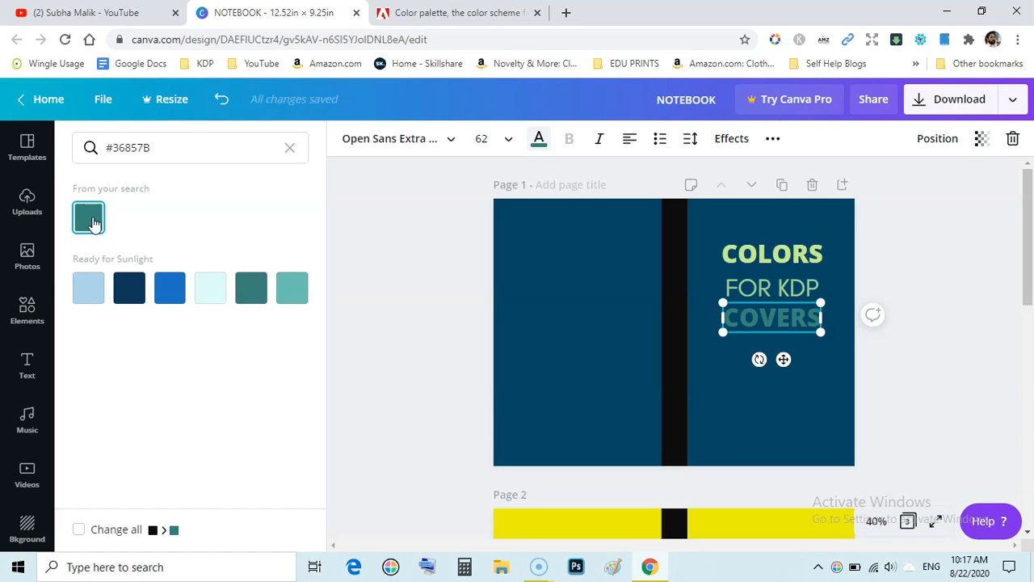
Copy the light green #C7EE95 from Adobe Color again and apply it to the COVERS title line on page 1 in Canva.
left_click(427, 13)
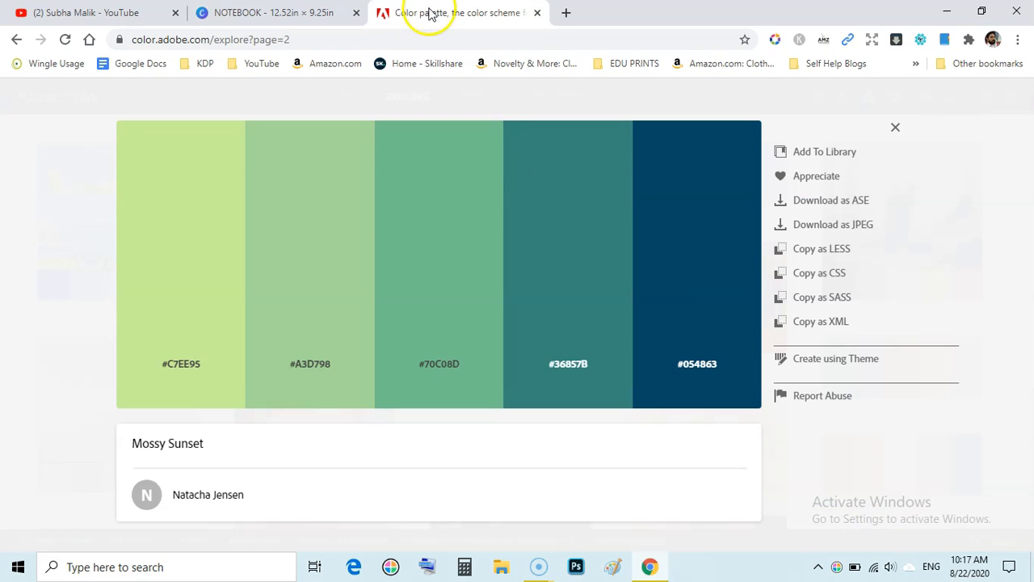
left_click(192, 366)
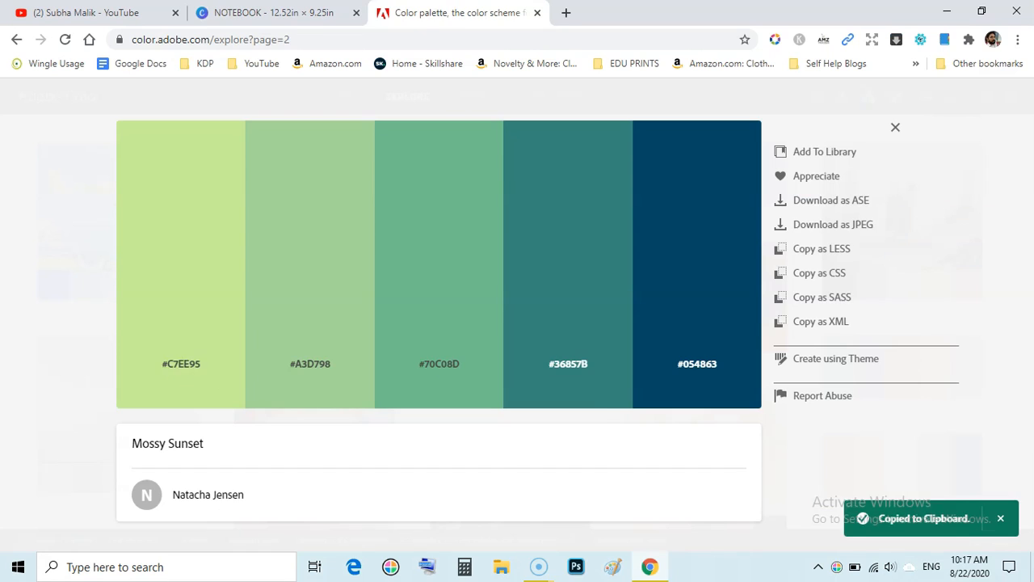
left_click(275, 13)
double_click(773, 330)
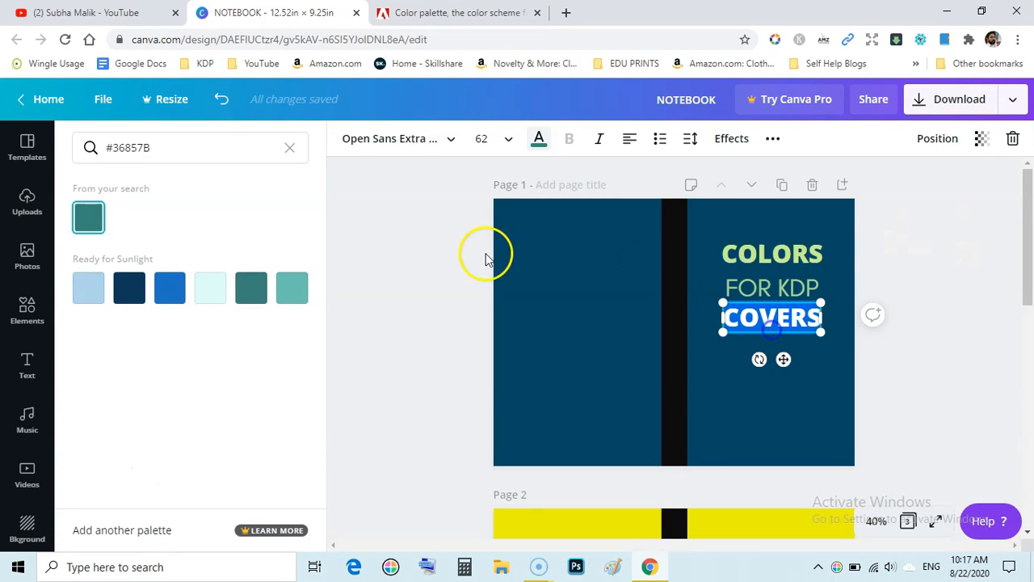
double_click(190, 149)
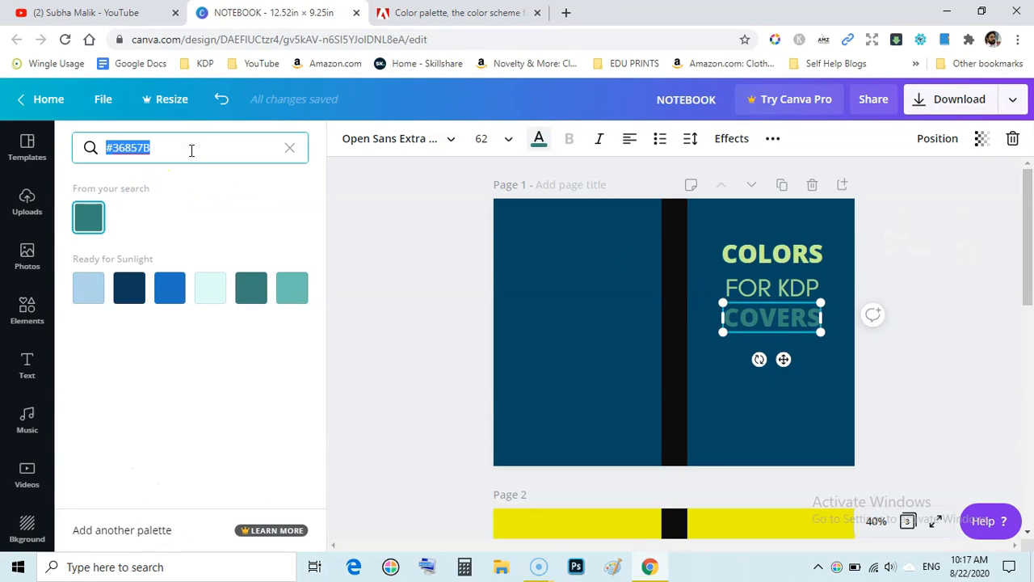
key("ctrl+v")
left_click(90, 216)
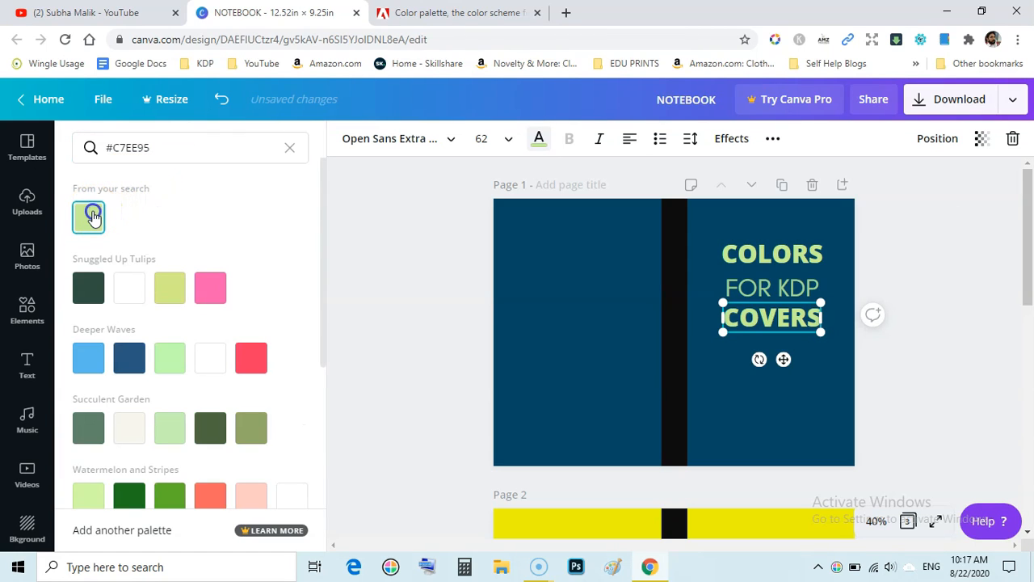
left_click(481, 279)
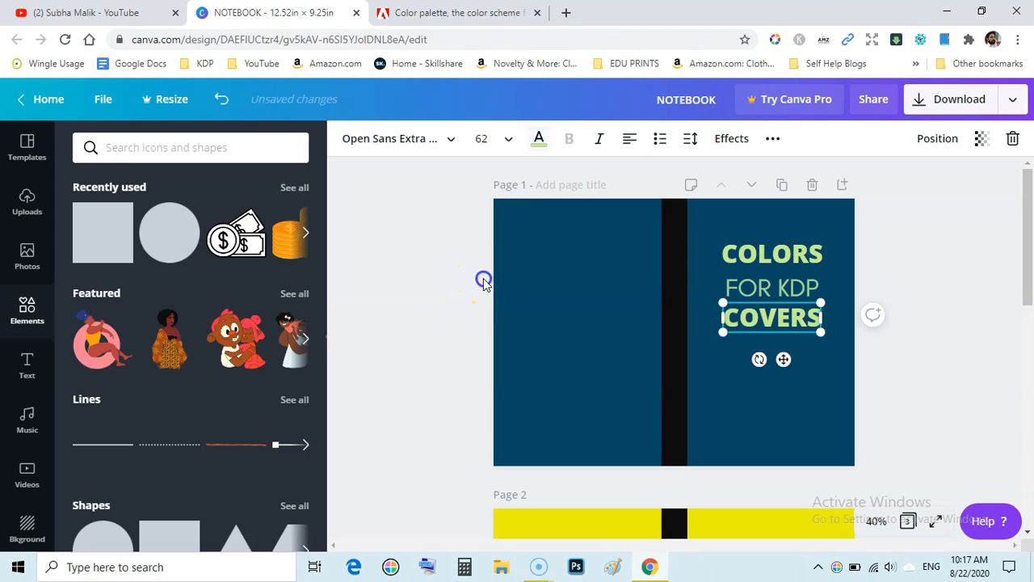
left_click(898, 263)
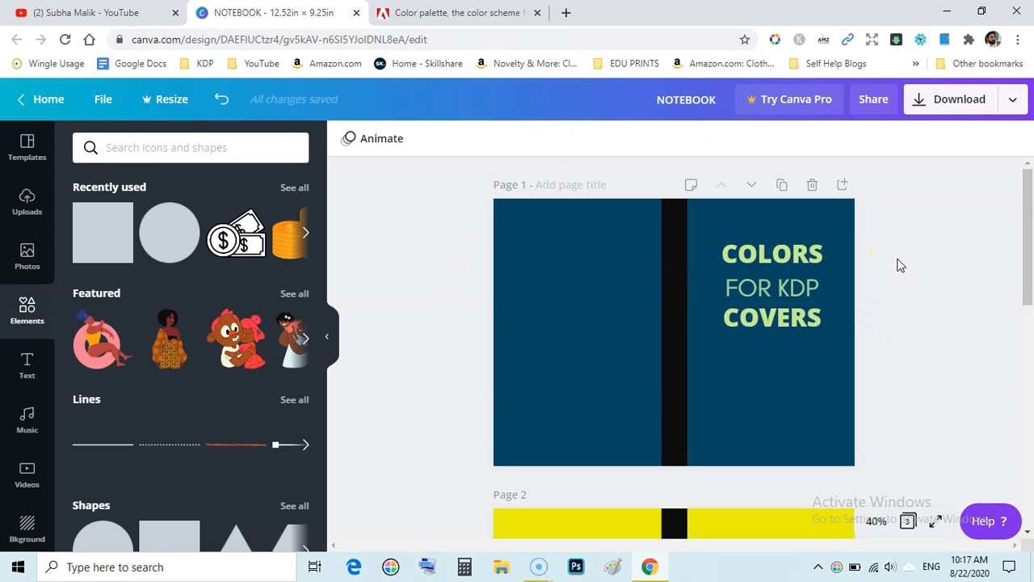
Copy the teal #36857B from Mossy Sunset in Adobe Color and apply it to the FOR KDP title line on page 1 in Canva.
double_click(813, 288)
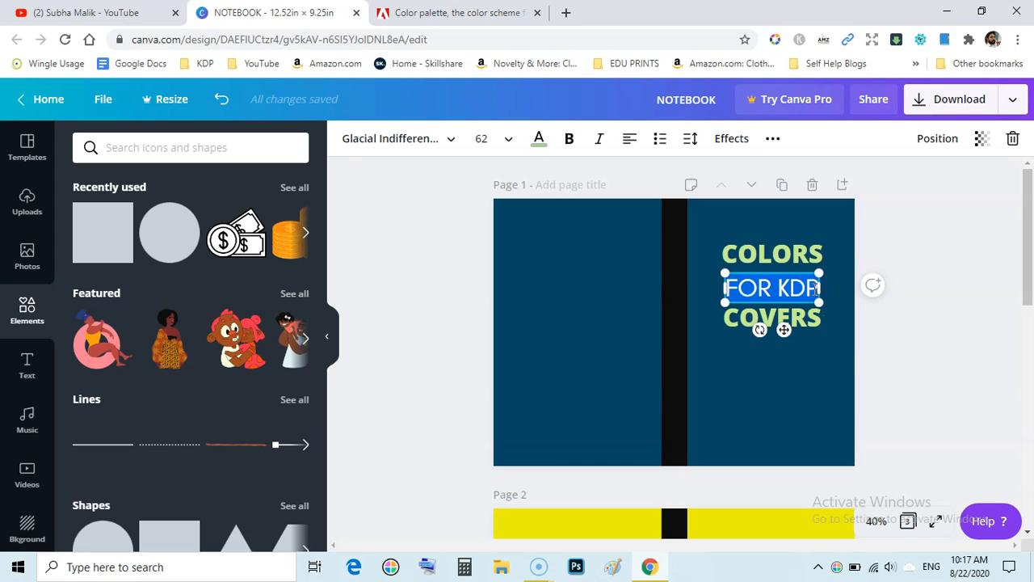
left_click(454, 13)
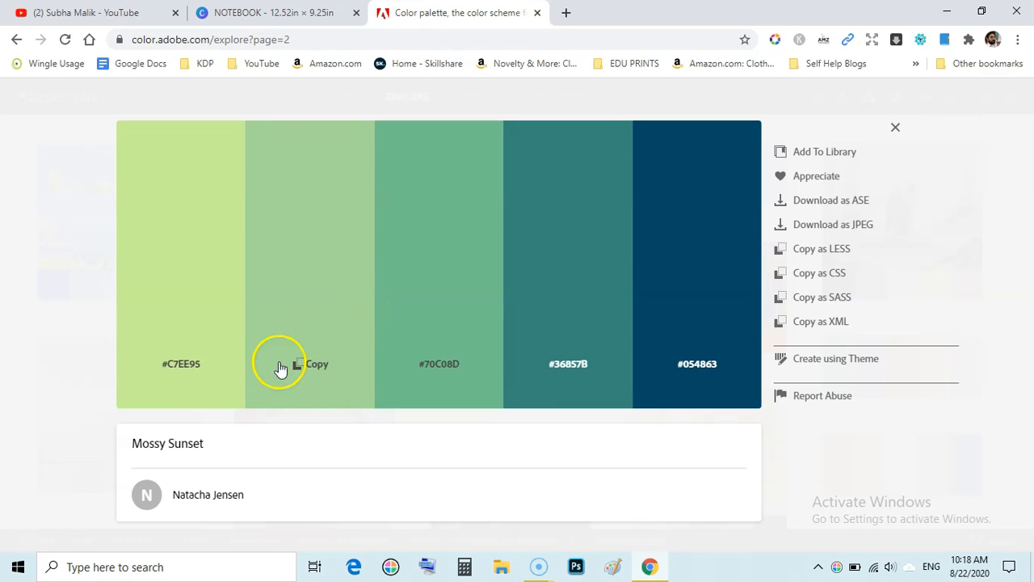
left_click(446, 366)
left_click(271, 13)
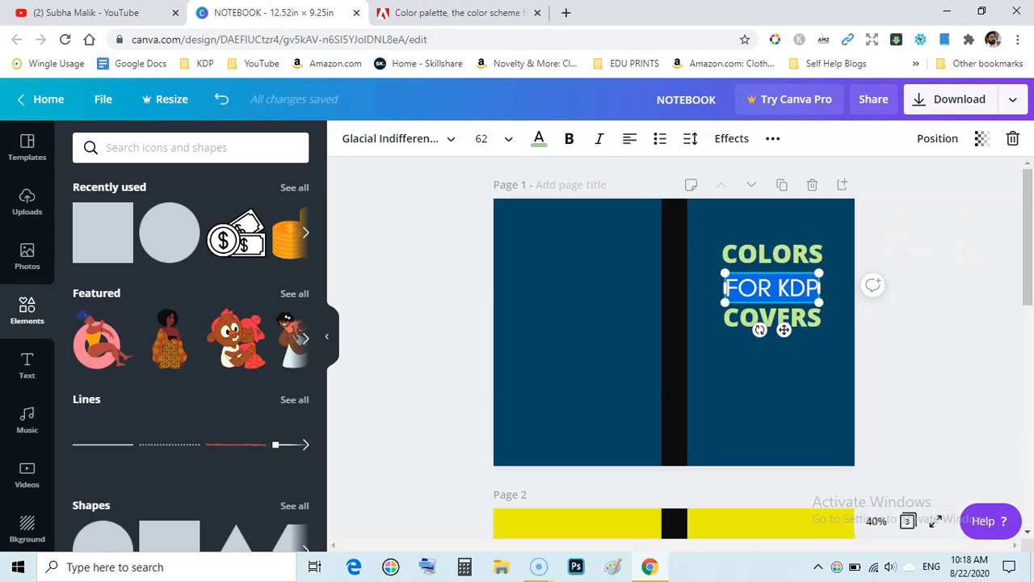
left_click(443, 13)
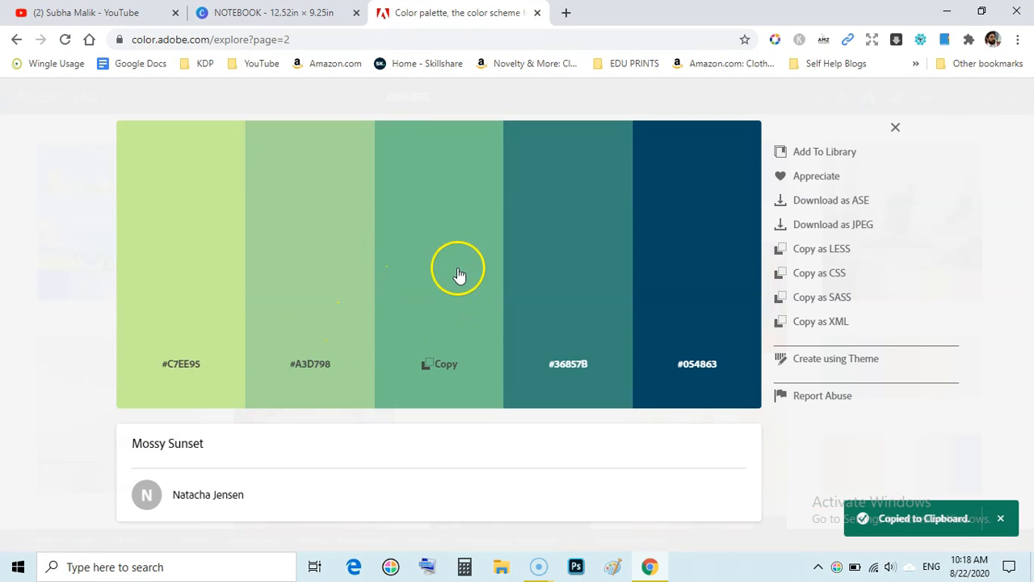
left_click(550, 368)
left_click(275, 13)
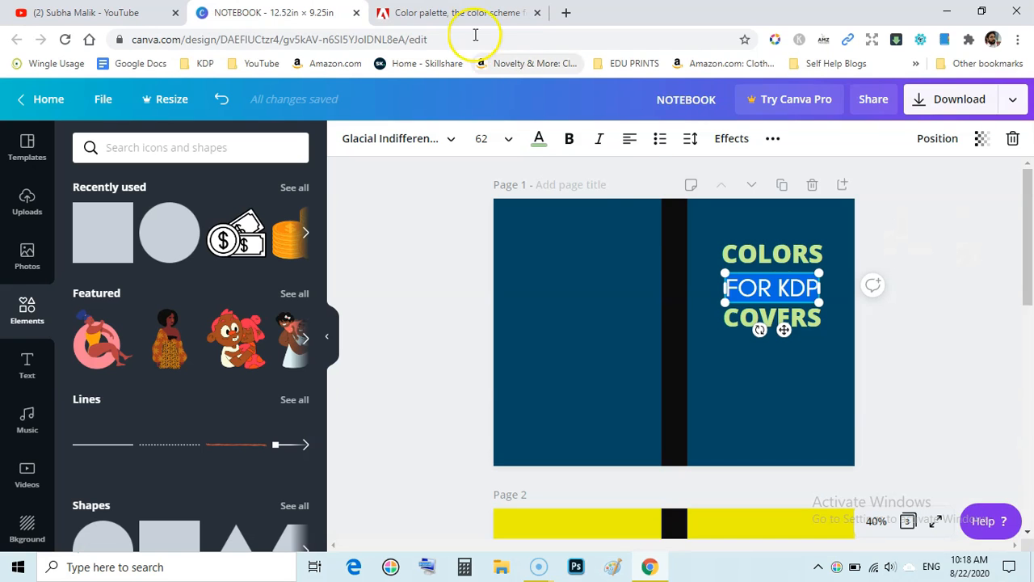
left_click(539, 141)
left_click(284, 162)
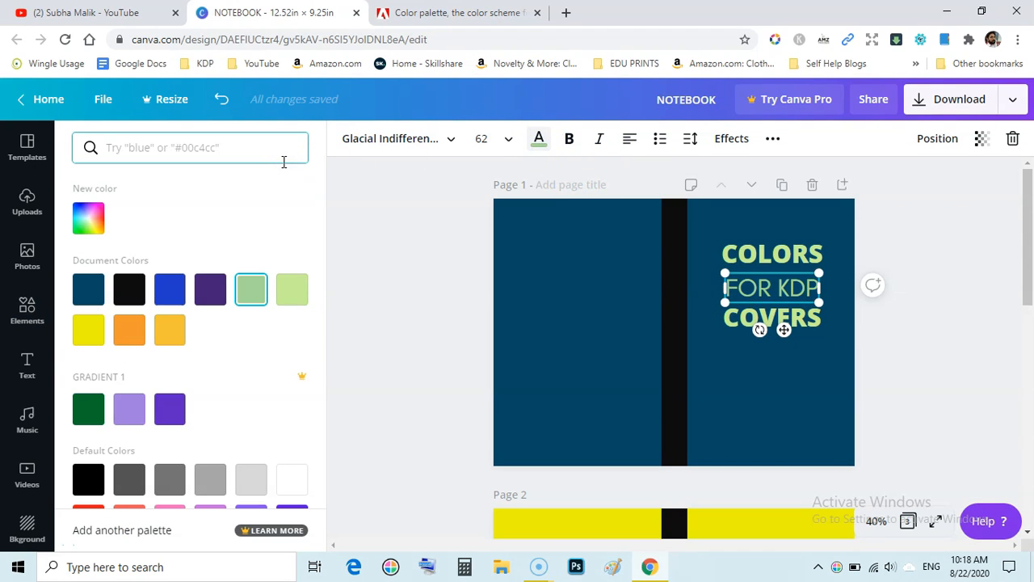
key("ctrl+v")
left_click(89, 218)
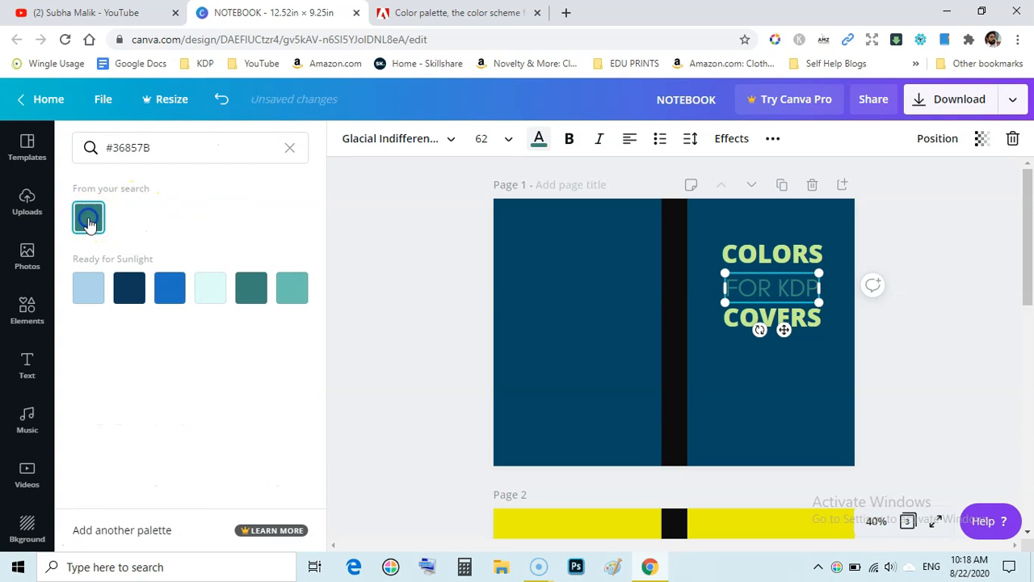
left_click(449, 218)
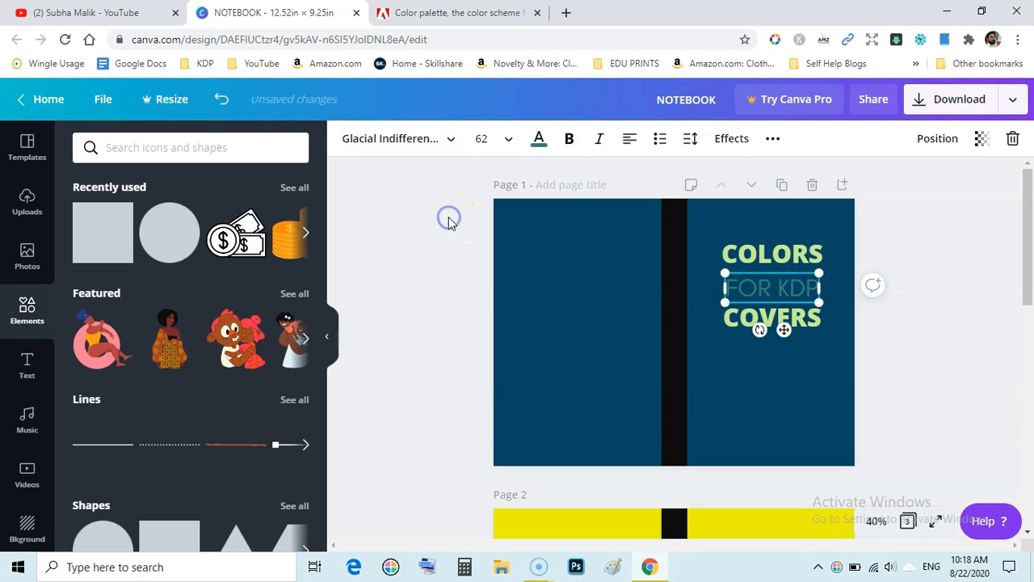
Brighten the FOR KDP title line's teal to about #17D8C0 with a custom color.
left_click(539, 138)
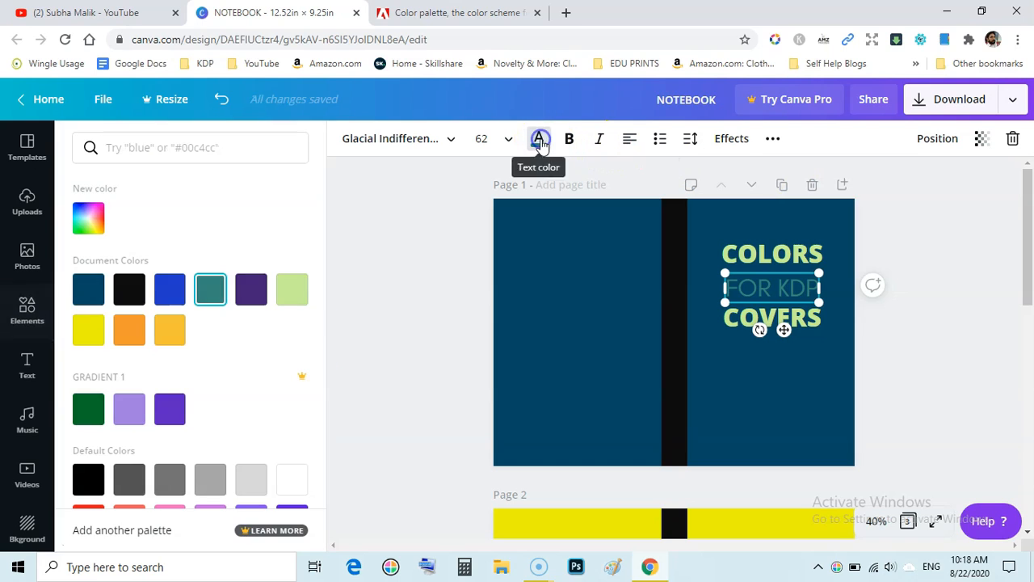
left_click(88, 218)
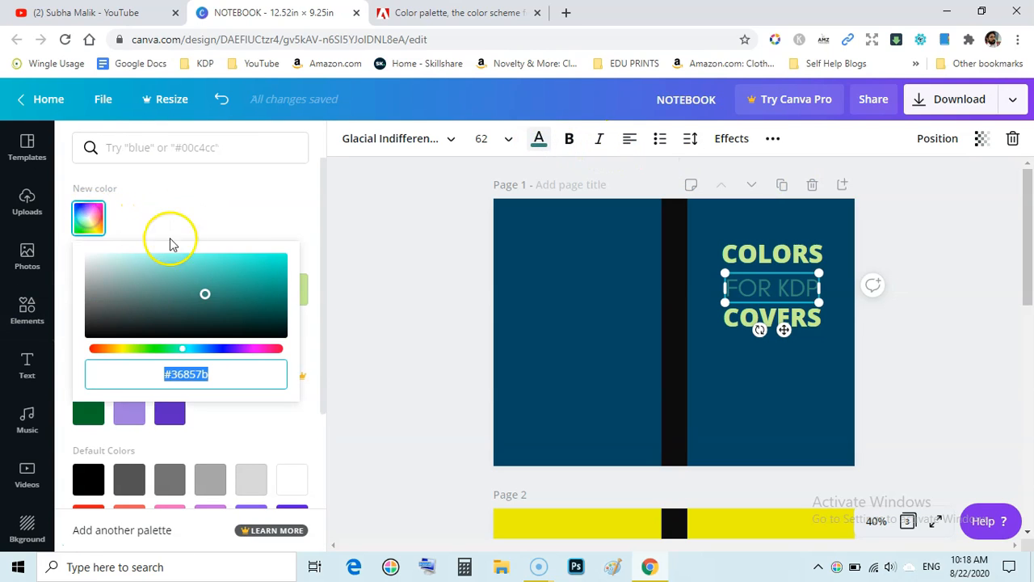
left_click_drag(208, 296, 266, 265)
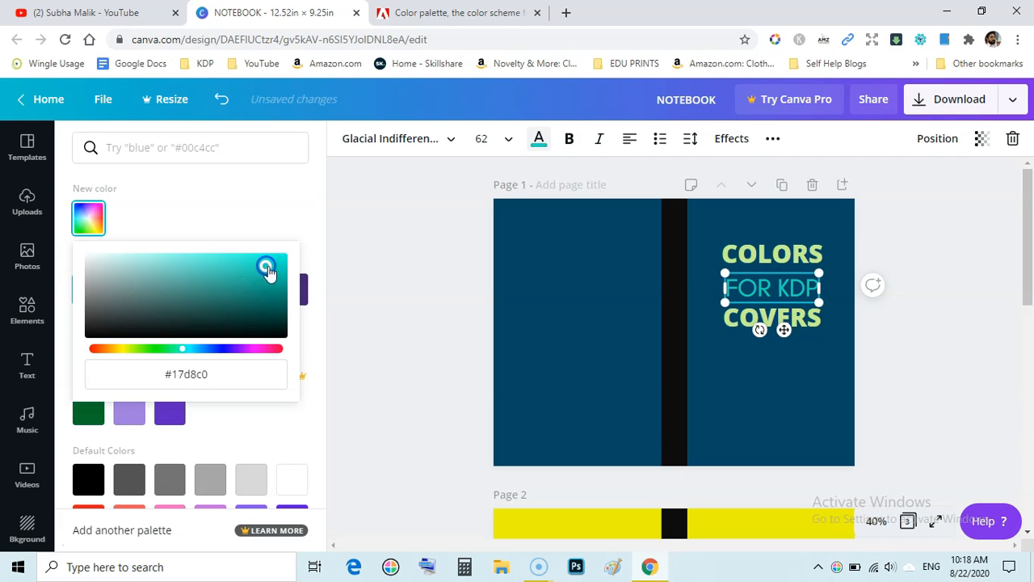
left_click(348, 266)
Try light green, teal, yellow and orange document colors on the page 1 spine strip, settling on light green.
left_click(681, 270)
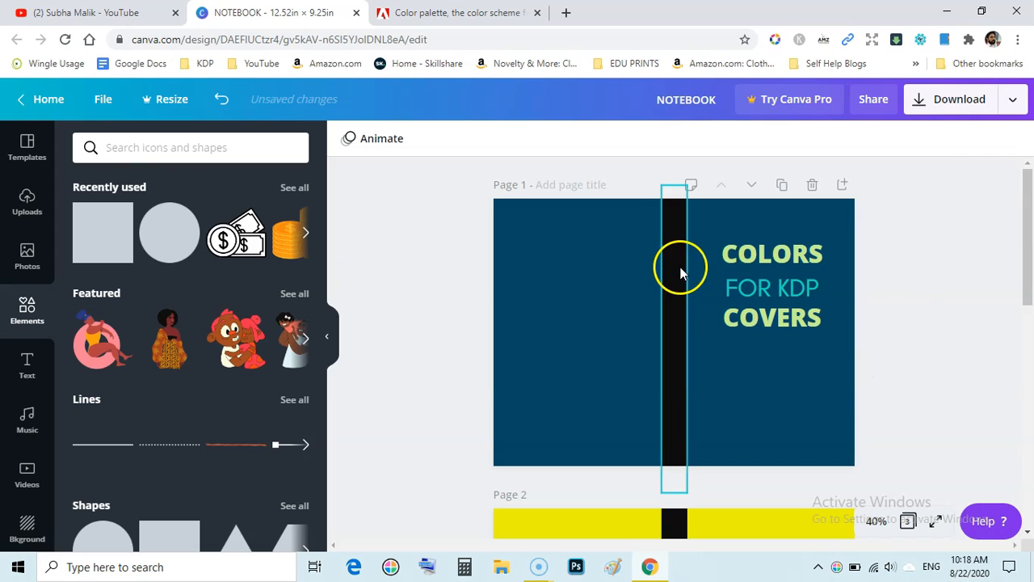
left_click(348, 139)
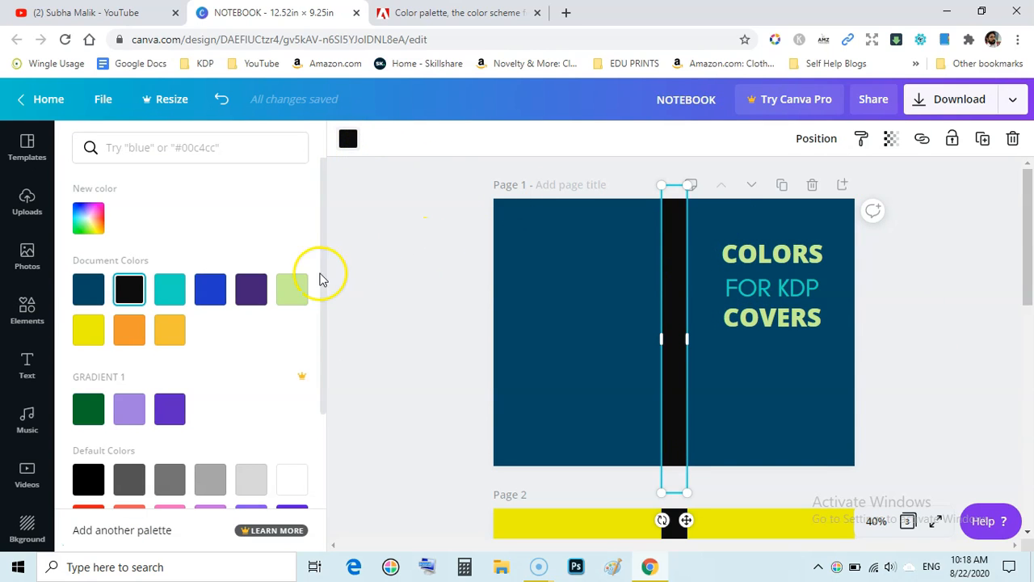
left_click(298, 291)
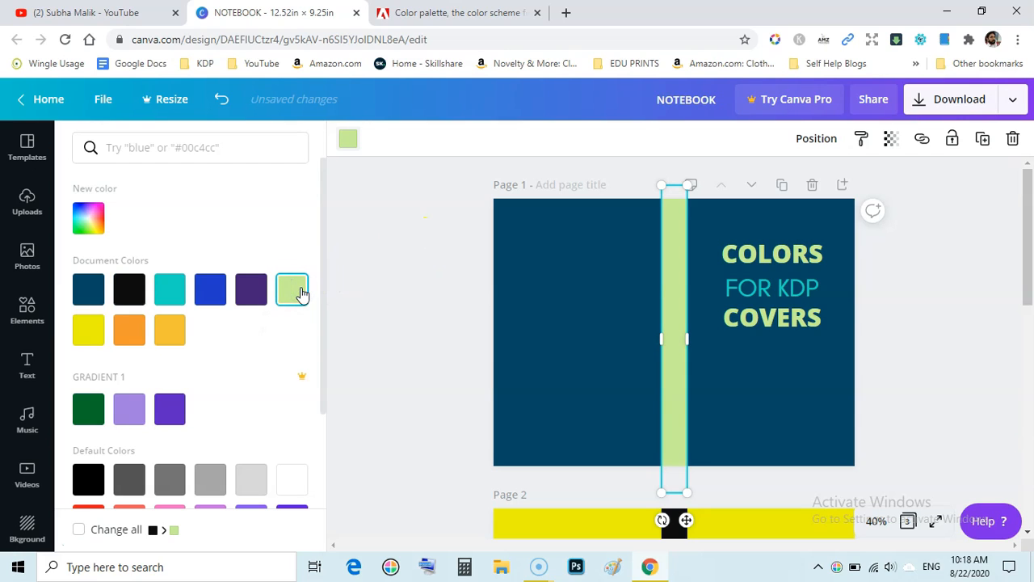
left_click(173, 291)
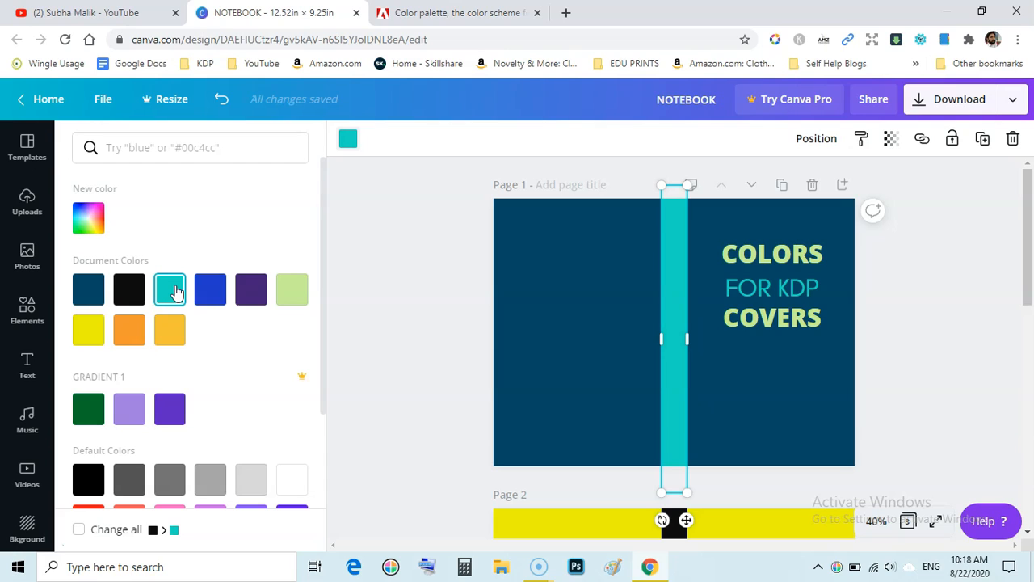
left_click(90, 333)
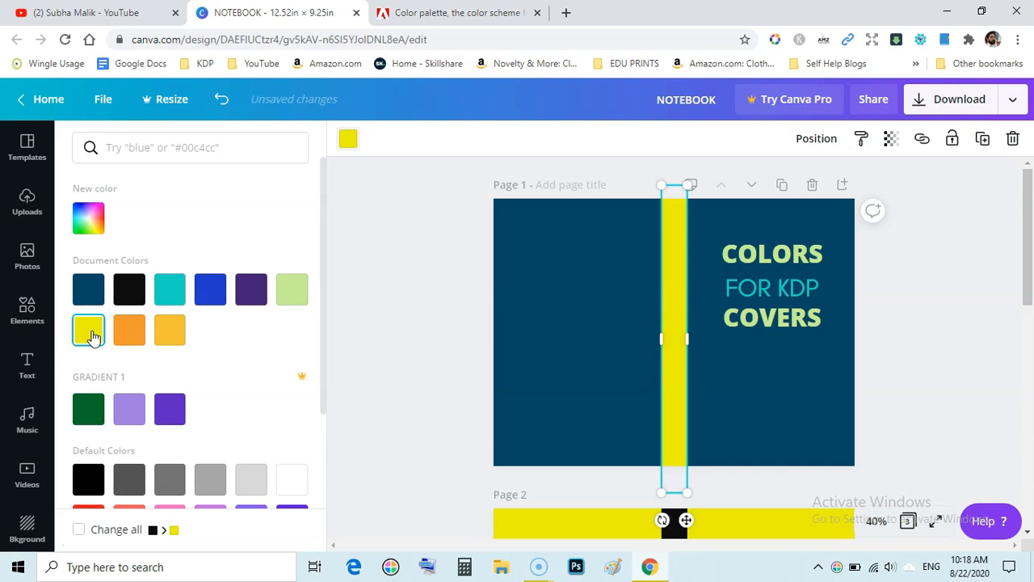
left_click(134, 335)
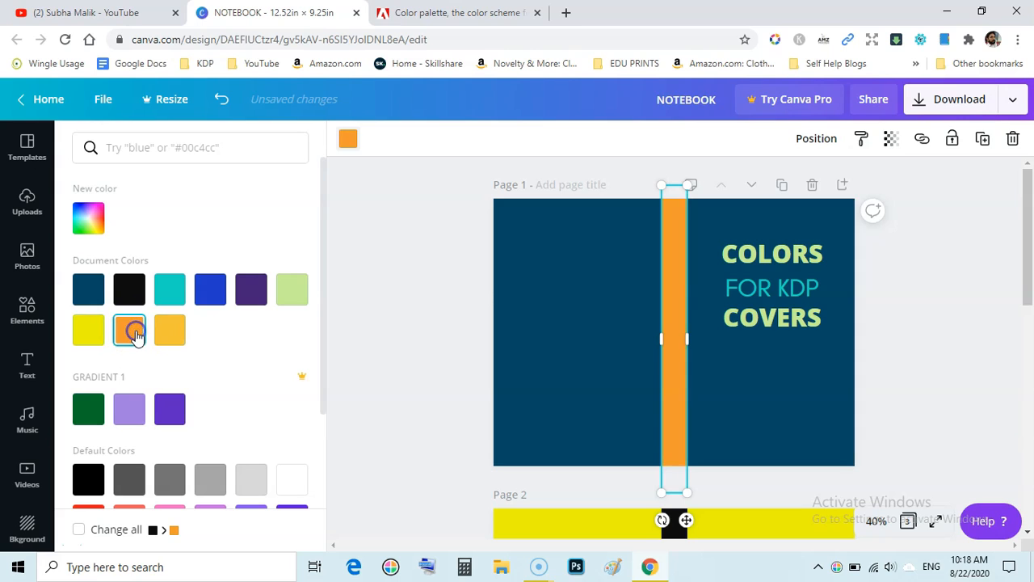
left_click(170, 289)
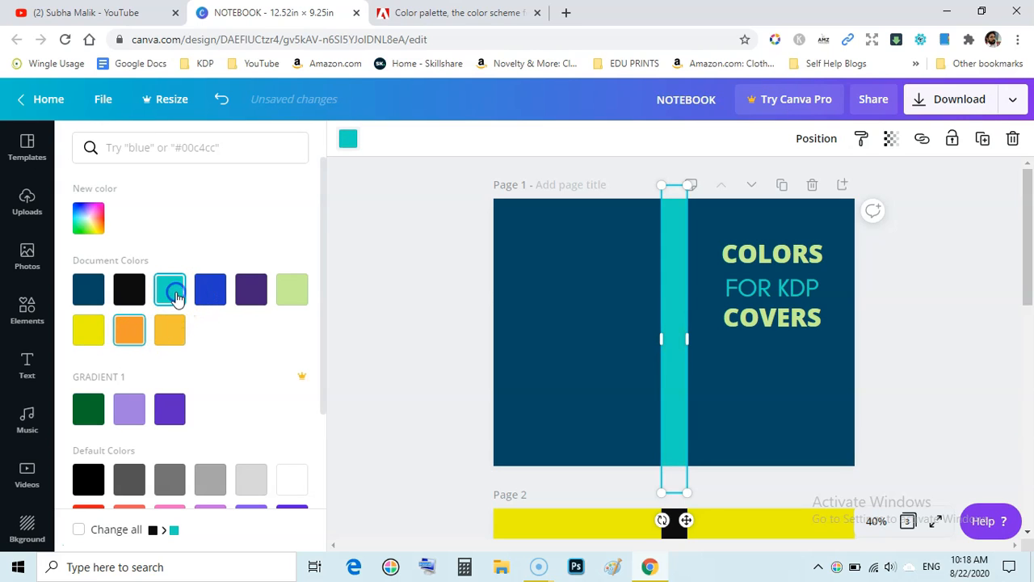
left_click(292, 292)
left_click(404, 260)
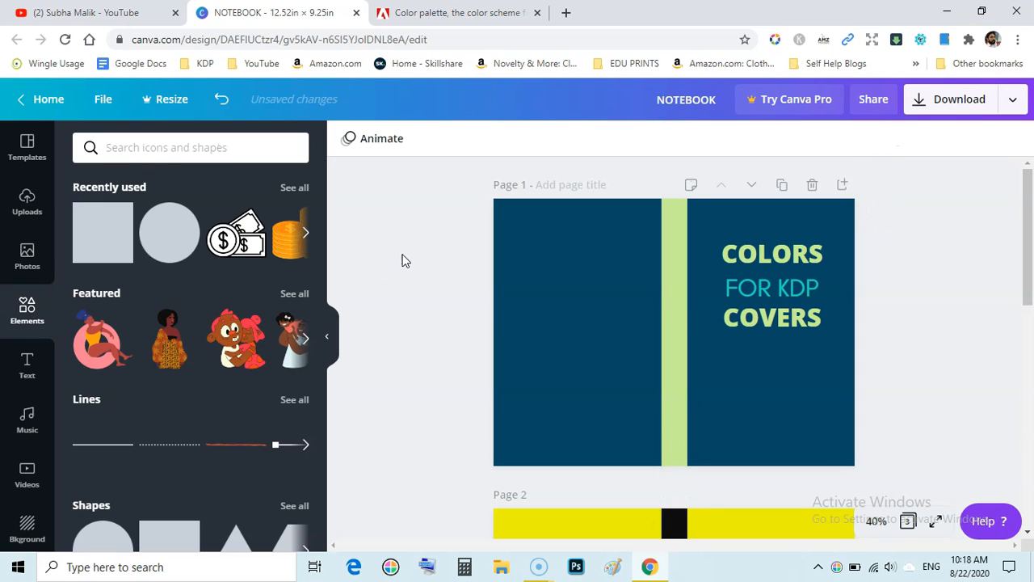
Review the cover versions in Canva alongside the Mossy Sunset theme in Adobe Color.
left_click_drag(1031, 187, 998, 204)
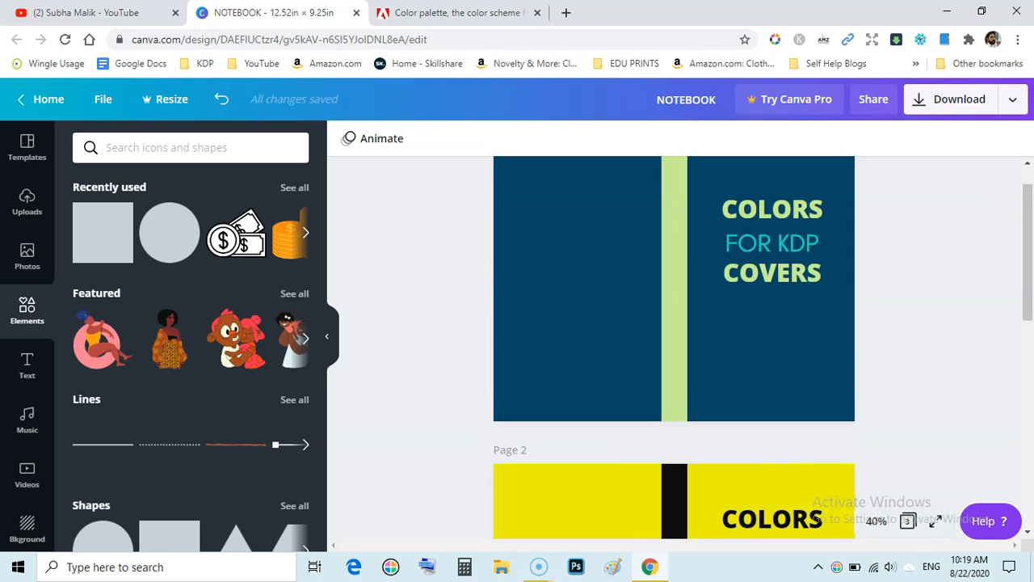
left_click(461, 13)
left_click(439, 178)
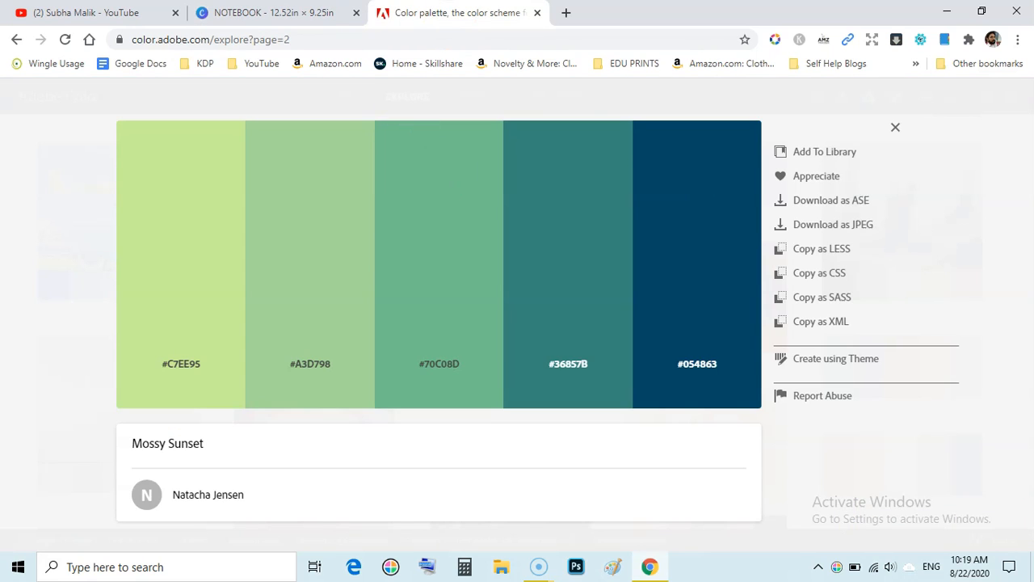
key("ctrl+shift+Tab")
left_click_drag(1027, 243, 969, 206)
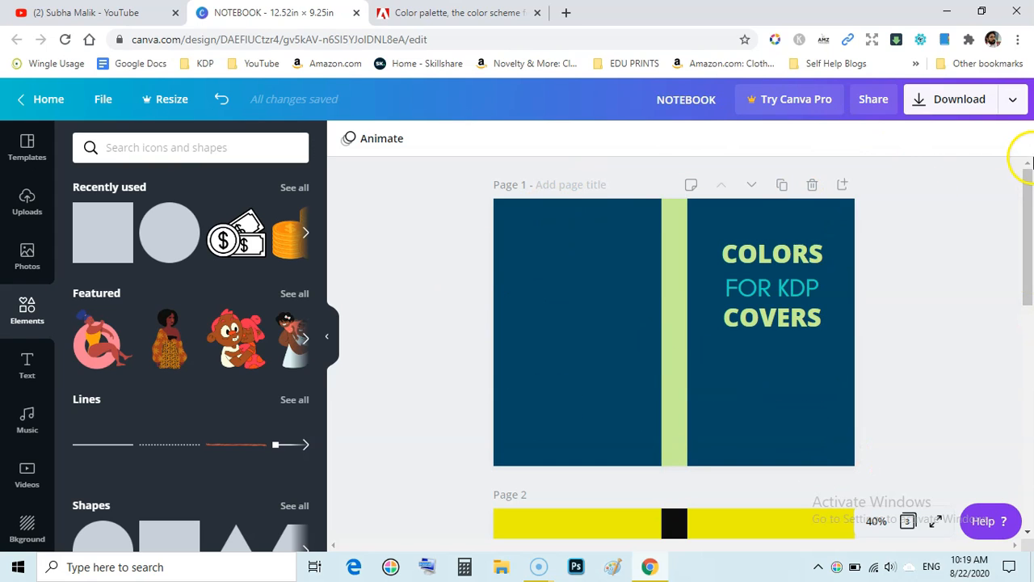
mouse_move(1019, 189)
left_mouse_down()
mouse_move(1028, 434)
mouse_move(1024, 206)
left_mouse_up()
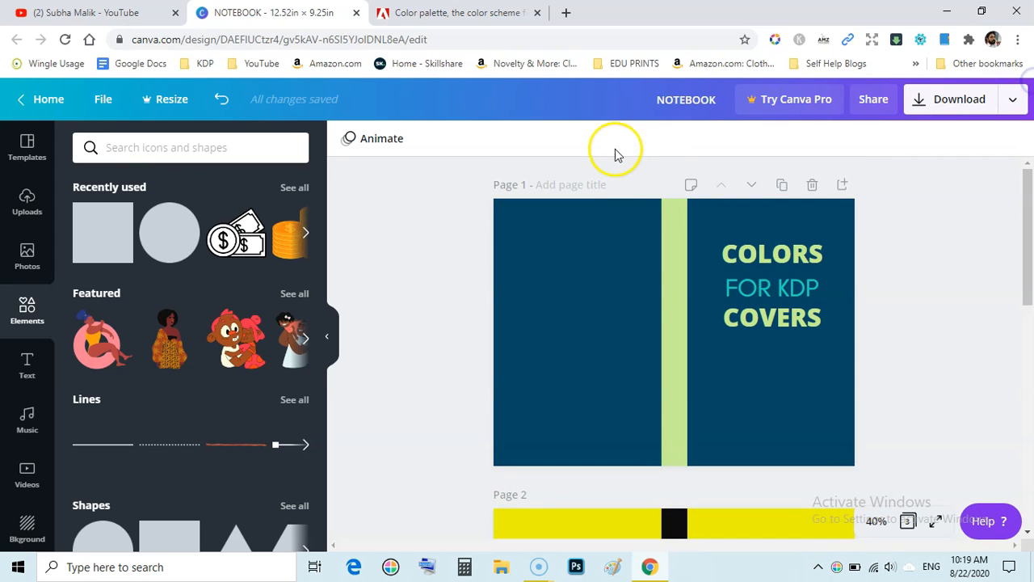
Adjust the page 1 background to a slightly muted dark blue, about #0E475D, with a custom color.
left_click(588, 295)
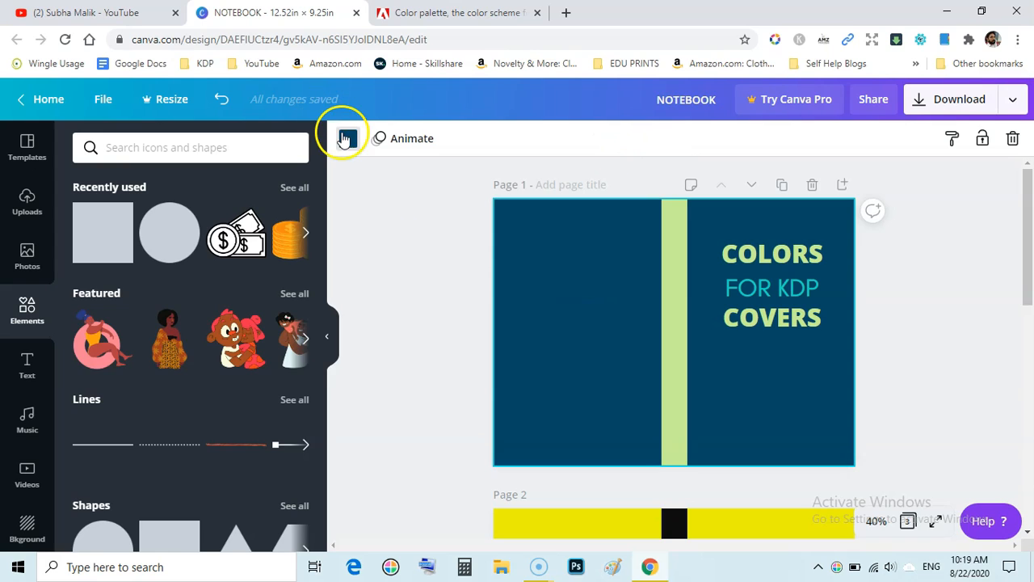
left_click(344, 137)
left_click(88, 218)
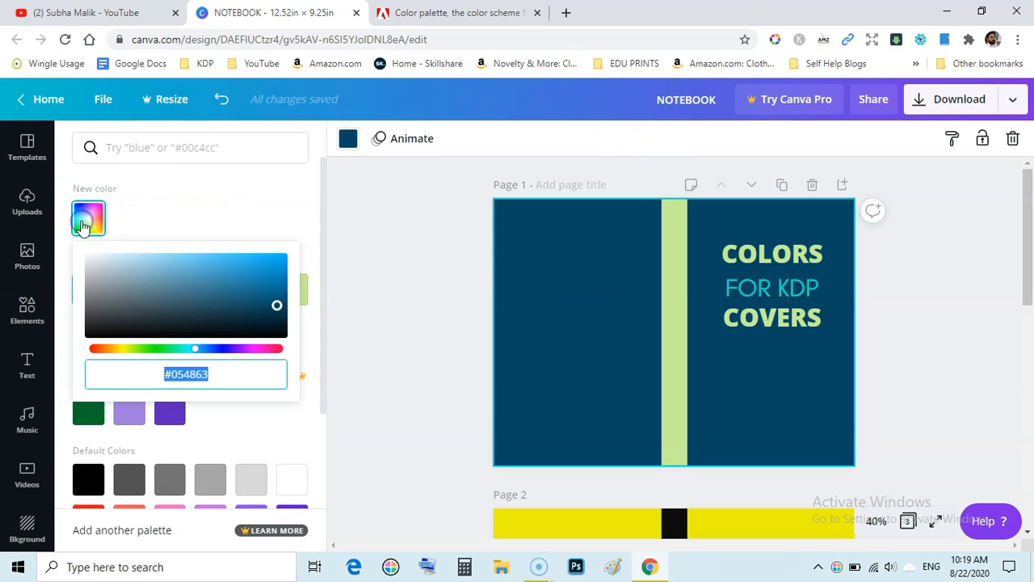
mouse_move(278, 308)
left_mouse_down()
mouse_move(277, 279)
mouse_move(277, 296)
mouse_move(264, 302)
mouse_move(256, 277)
mouse_move(257, 308)
left_mouse_up()
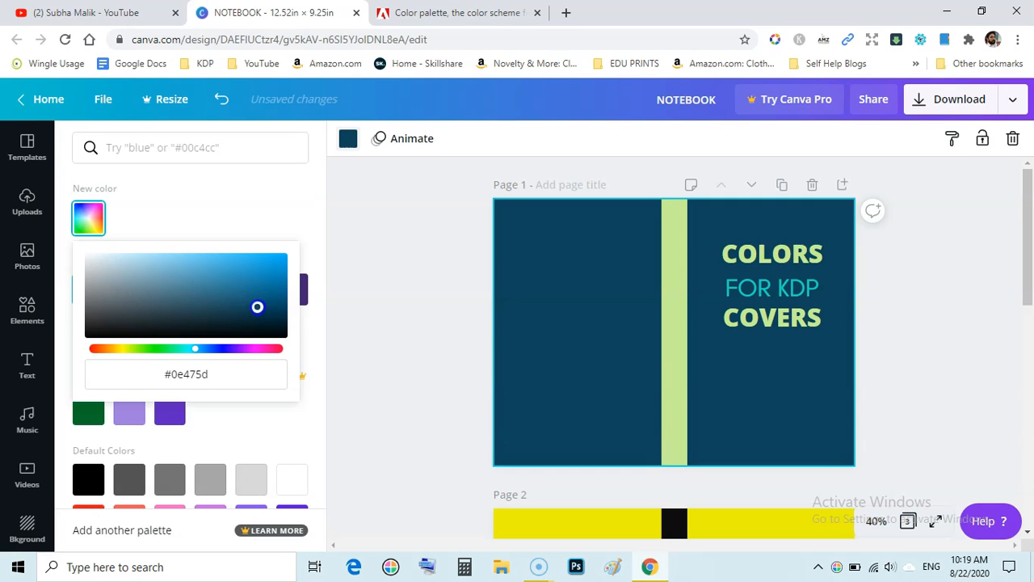
left_click_drag(256, 308, 257, 307)
left_click(455, 245)
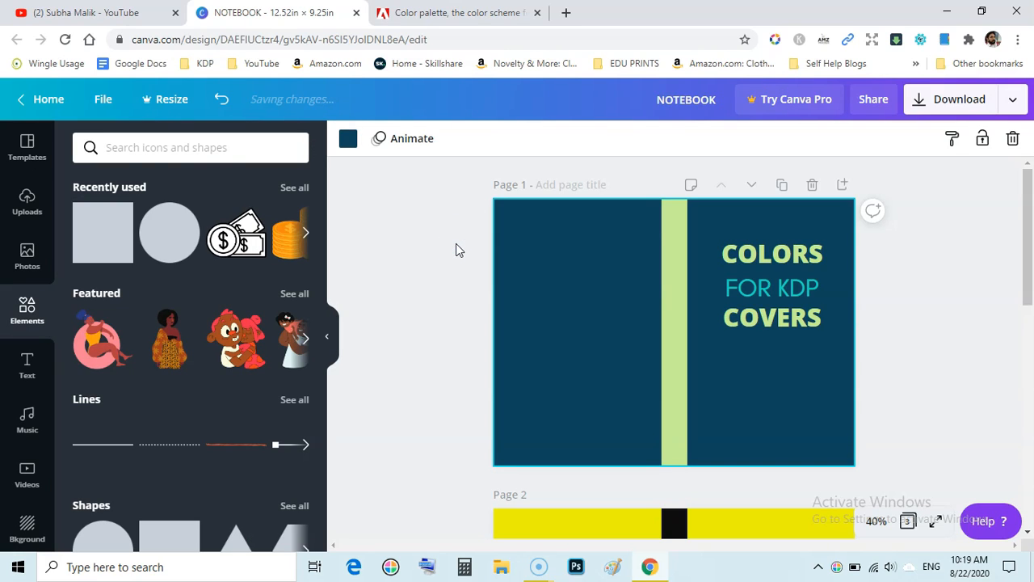
Switch to Adobe Color, close the Mossy Sunset theme, and highlight the Explore page's web address.
left_click(453, 13)
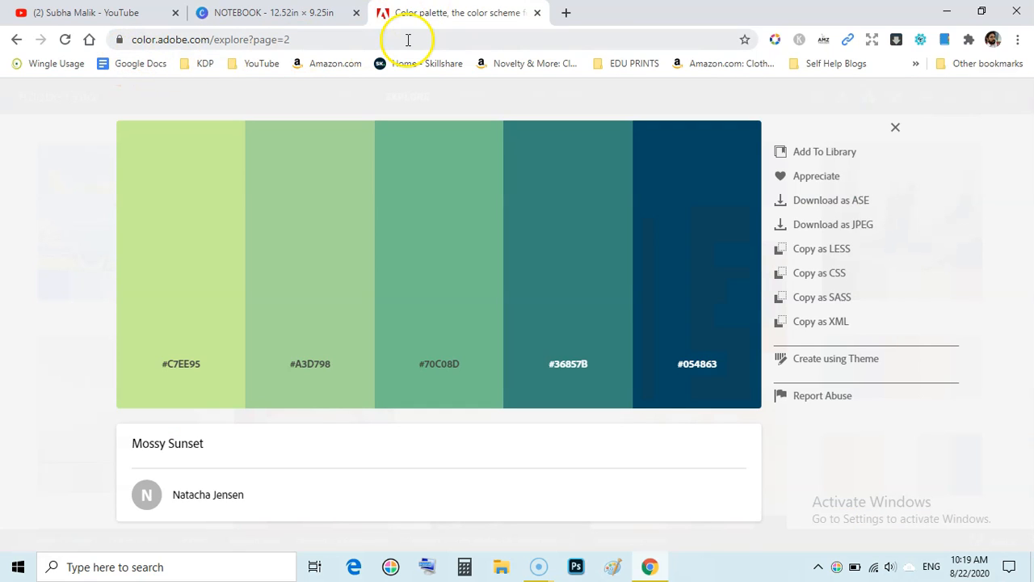
left_click(895, 129)
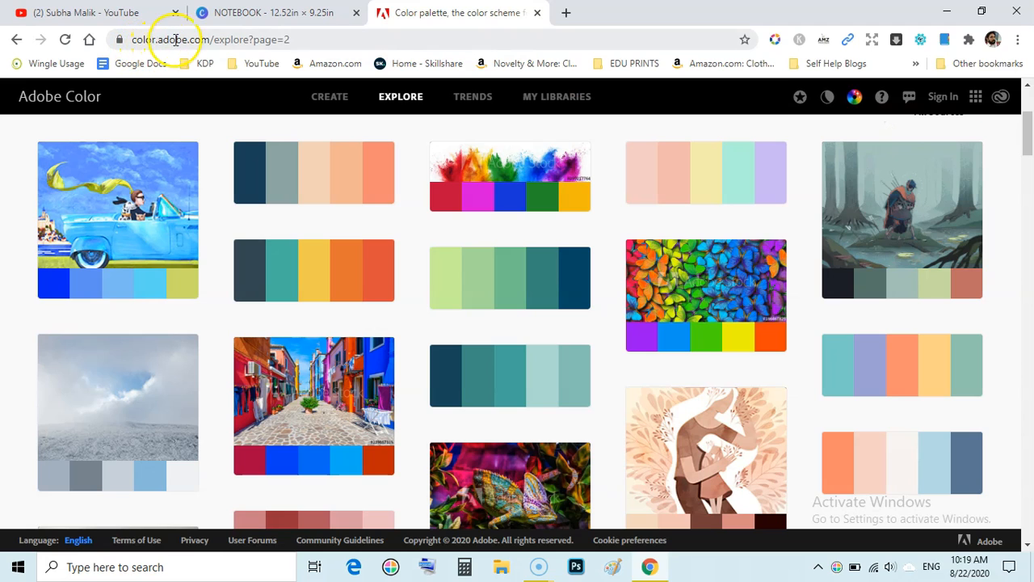
left_click(313, 39)
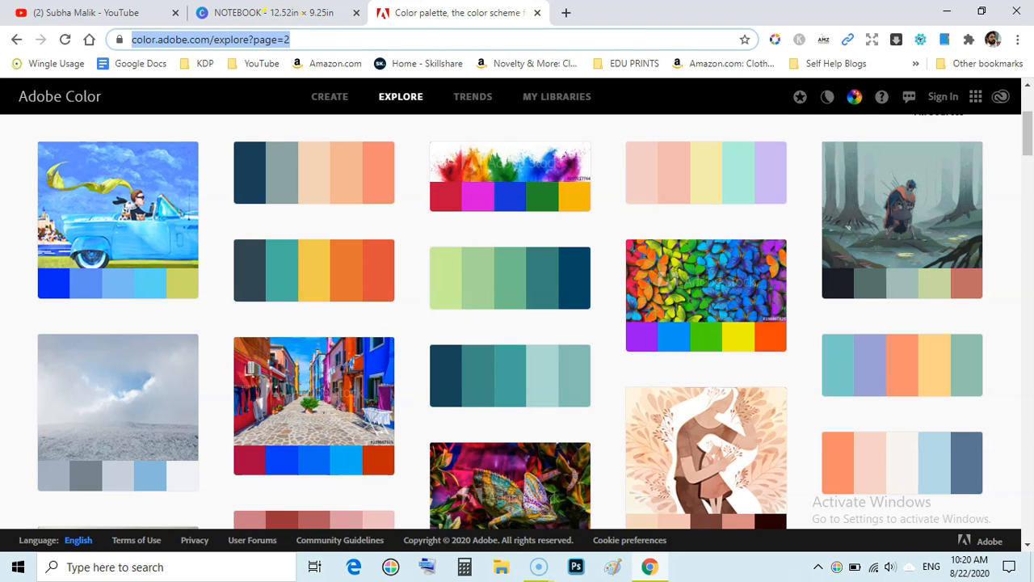
Switch to the YouTube channel page and browse its uploaded videos.
key("ctrl+1")
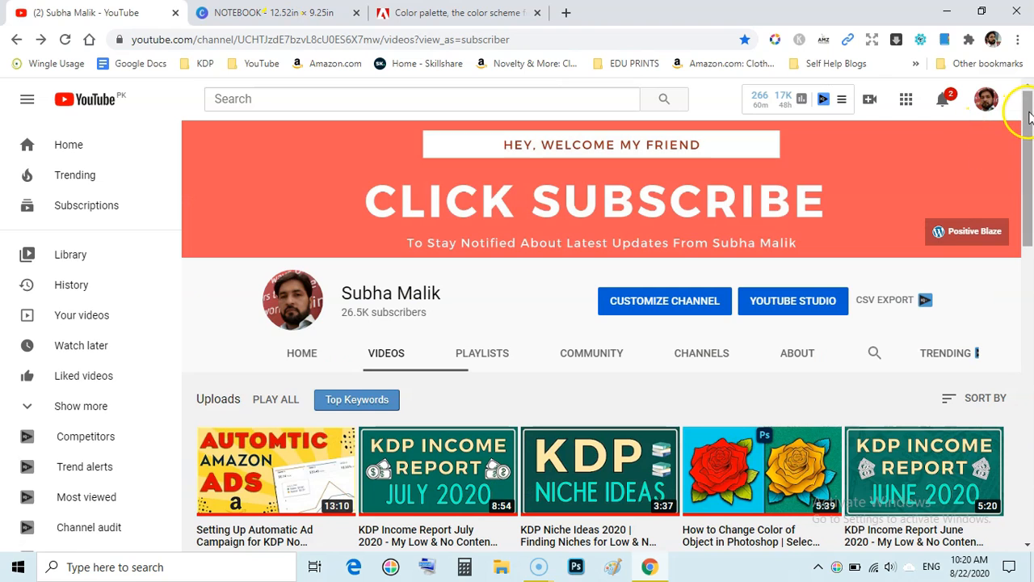
left_click_drag(1029, 106, 1030, 203)
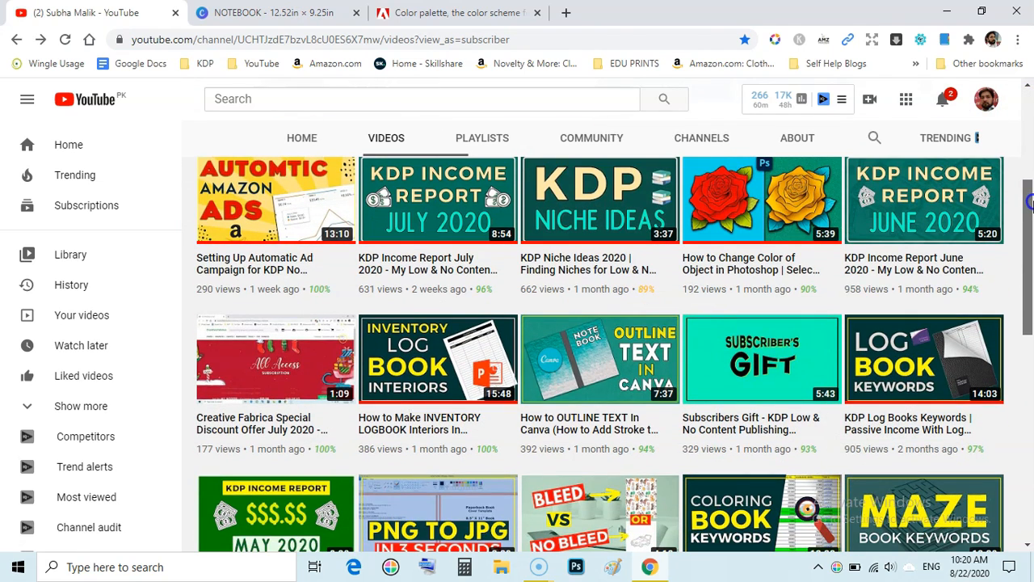
left_click_drag(1031, 206, 1025, 105)
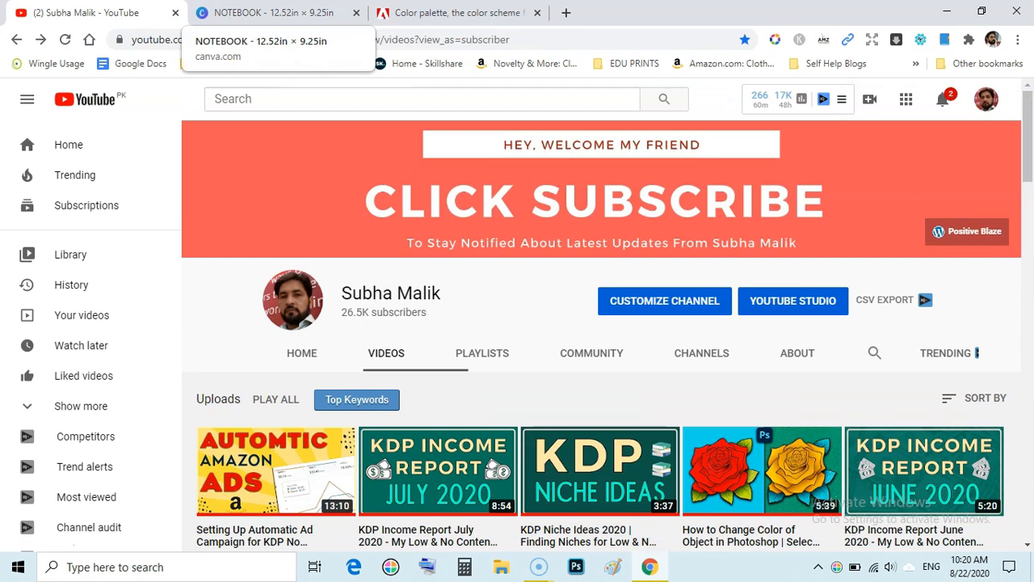